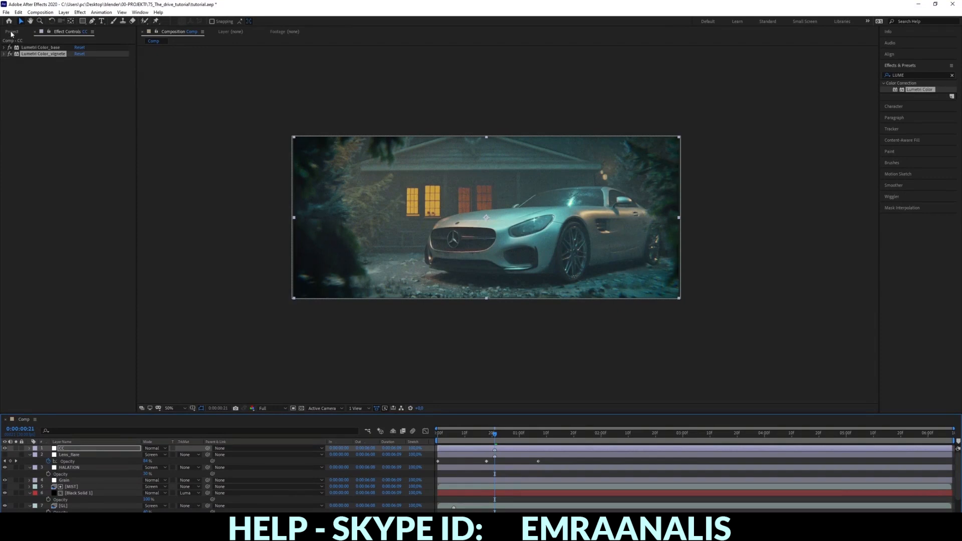
Step: Create a project folder named OVERLAYS
{"action": "left_click", "coordinate": [11, 32]}
{"action": "left_click", "coordinate": [64, 176]}
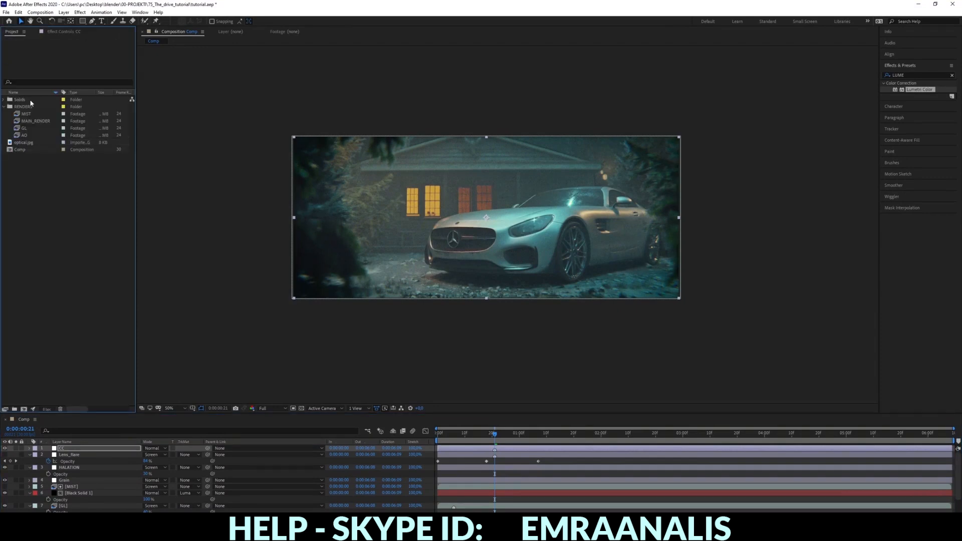
{"action": "left_click", "coordinate": [16, 409]}
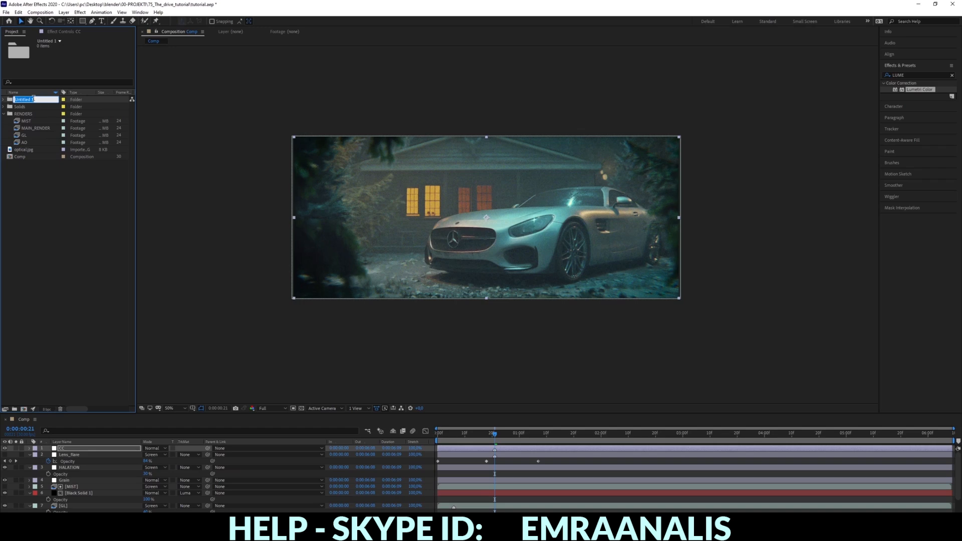
{"action": "type", "text": "OVERLAYS"}
{"action": "key", "text": "Return"}
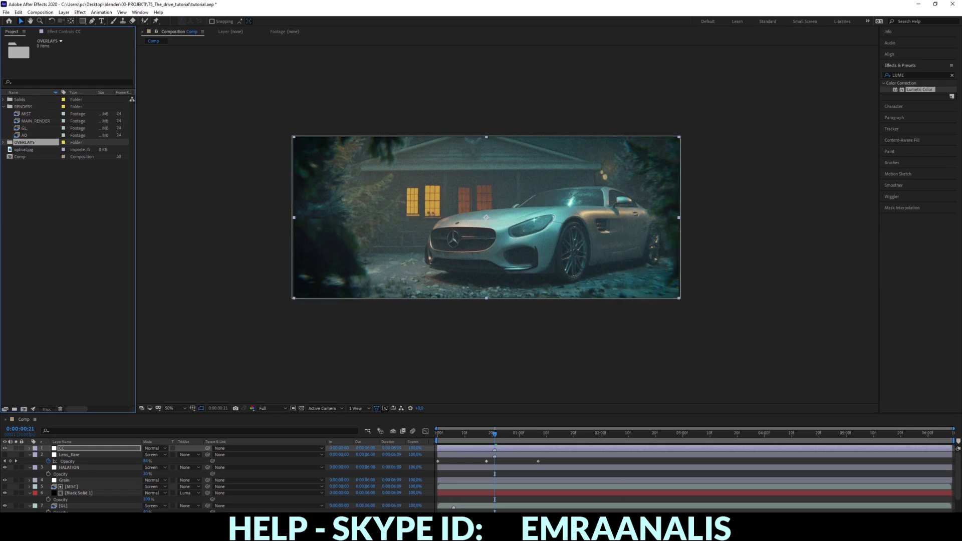
Step: Switch to the Notepad links file, highlight the SCOPE_simebugarija.com.png overlay link, and return to After Effects
{"action": "key", "text": "alt+Tab"}
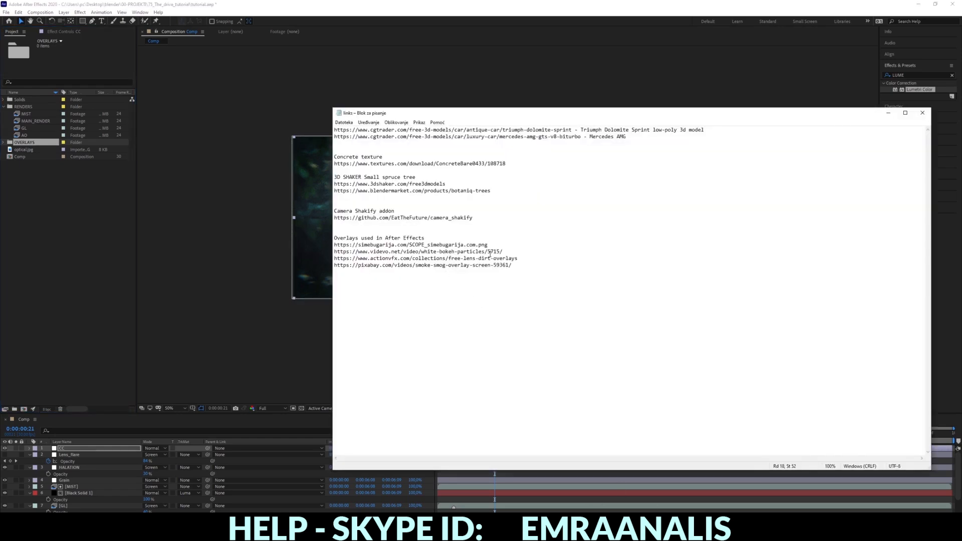
{"action": "left_click_drag", "start_coordinate": [488, 245], "coordinate": [334, 244]}
{"action": "left_click", "coordinate": [68, 238]}
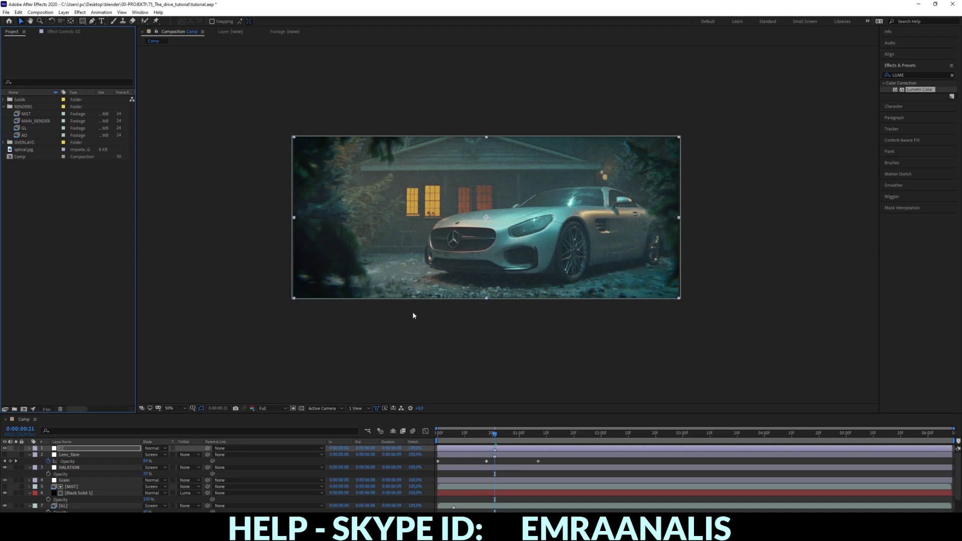
Step: Set the height of the Comp composition to 1000 px
{"action": "left_click", "coordinate": [41, 12]}
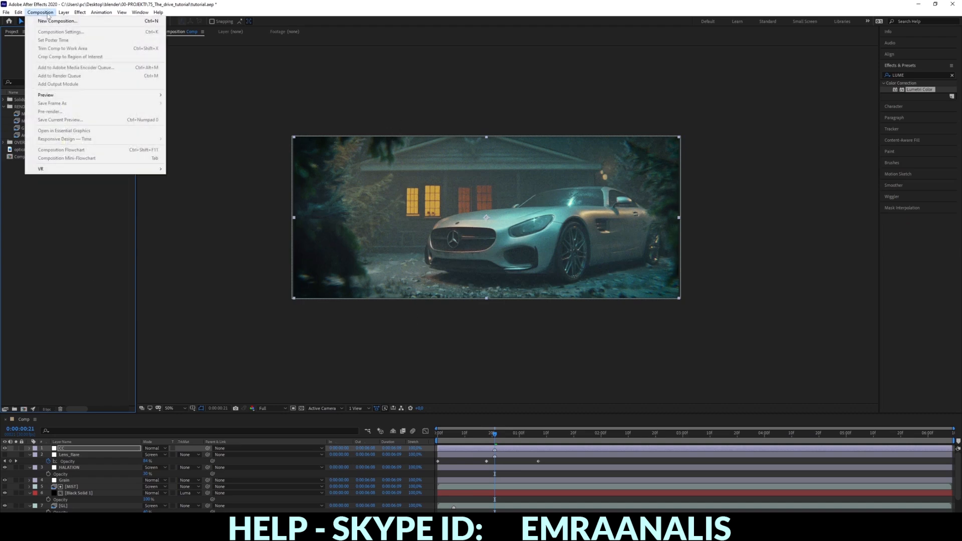
{"action": "left_click", "coordinate": [70, 454]}
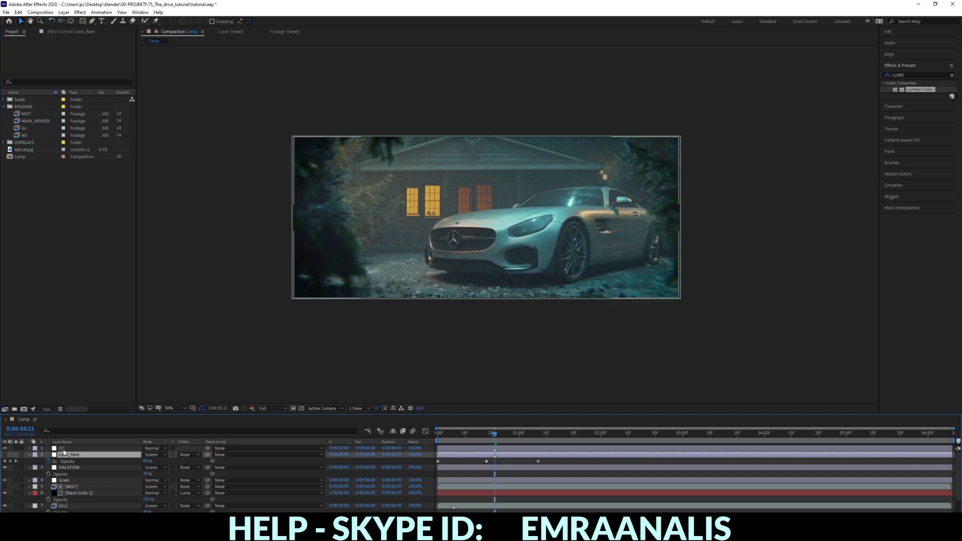
{"action": "left_click", "coordinate": [41, 13]}
{"action": "left_click", "coordinate": [55, 33]}
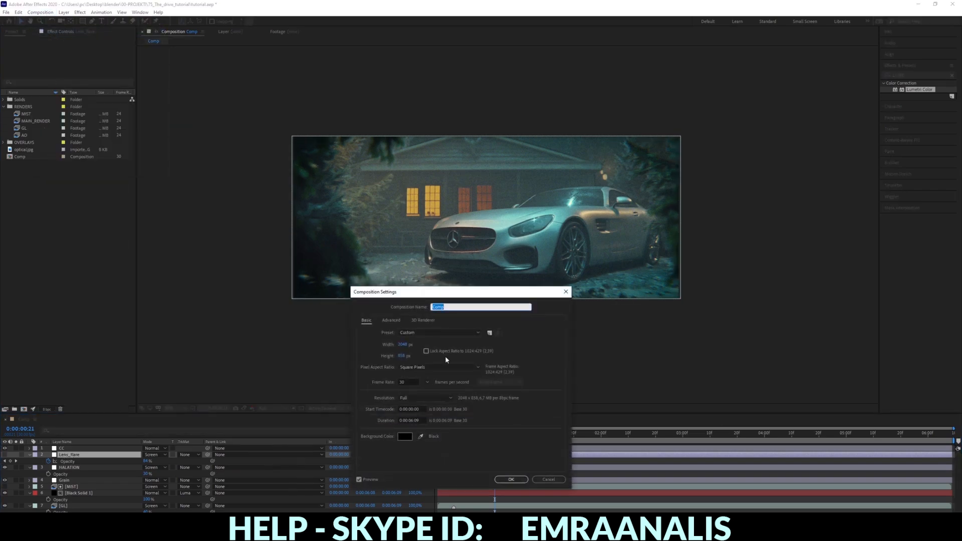
{"action": "left_click", "coordinate": [402, 356]}
{"action": "type", "text": "100"}
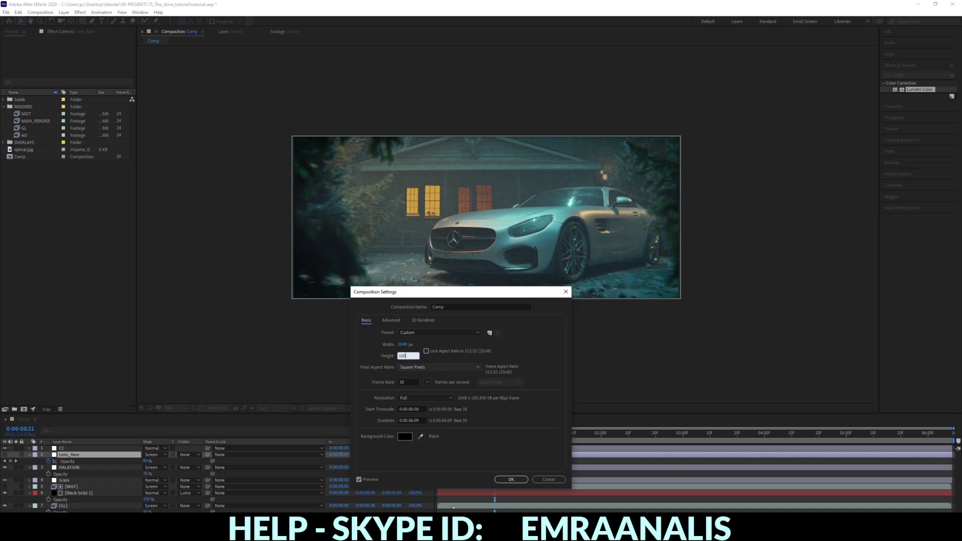
{"action": "type", "text": "0"}
{"action": "left_click", "coordinate": [511, 479]}
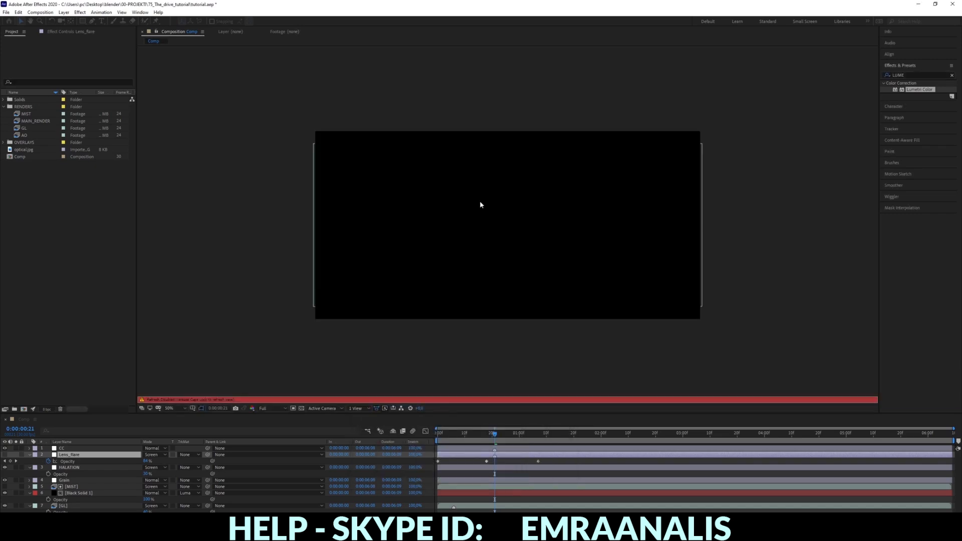
Step: Turn view refresh back on and set the height of the Comp composition to 1100 px
{"action": "key", "text": "Caps_Lock"}
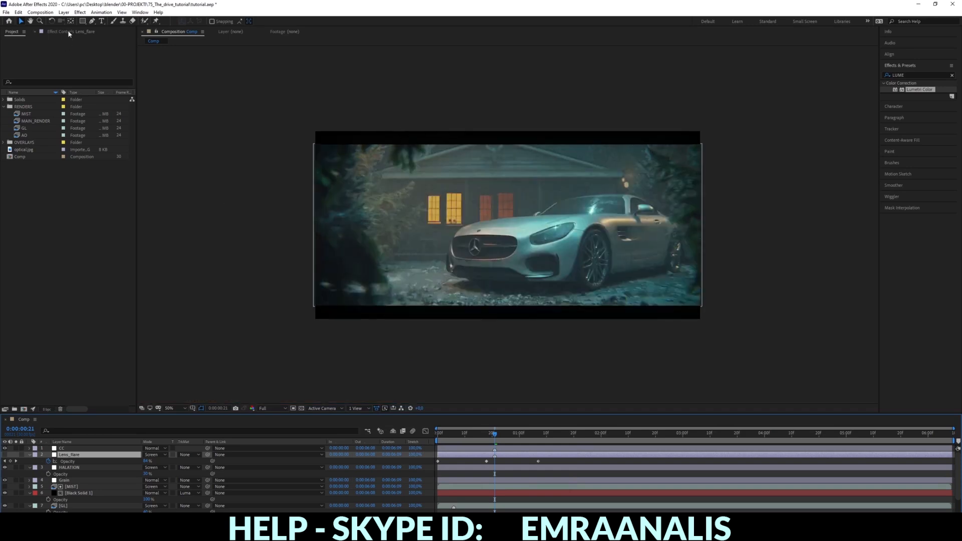
{"action": "left_click", "coordinate": [40, 12]}
{"action": "left_click", "coordinate": [45, 32]}
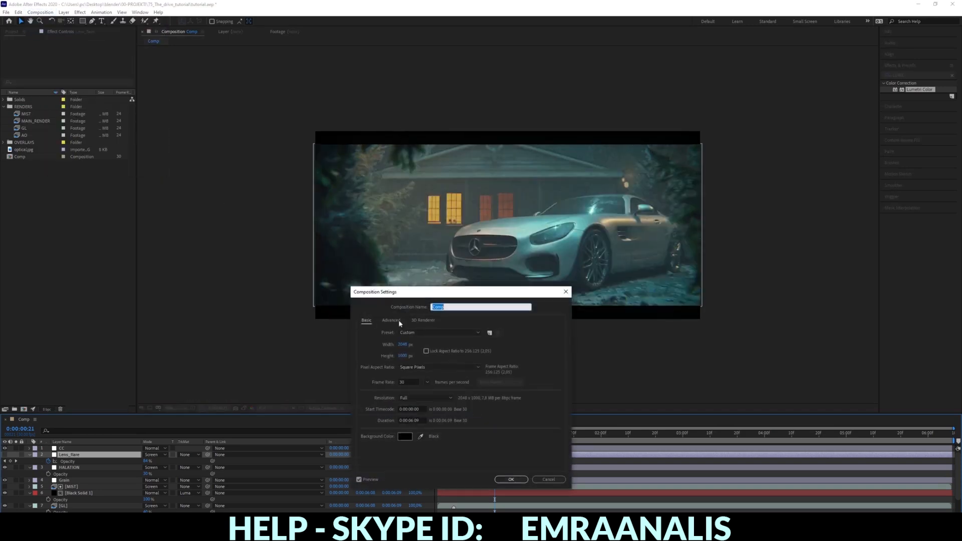
{"action": "left_click", "coordinate": [402, 356]}
{"action": "left_click", "coordinate": [402, 356]}
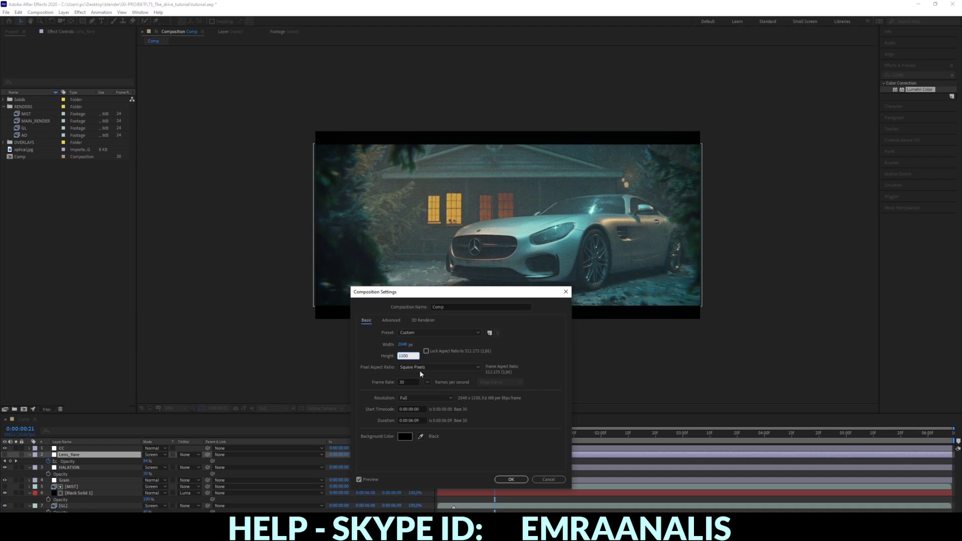
{"action": "left_click", "coordinate": [512, 472]}
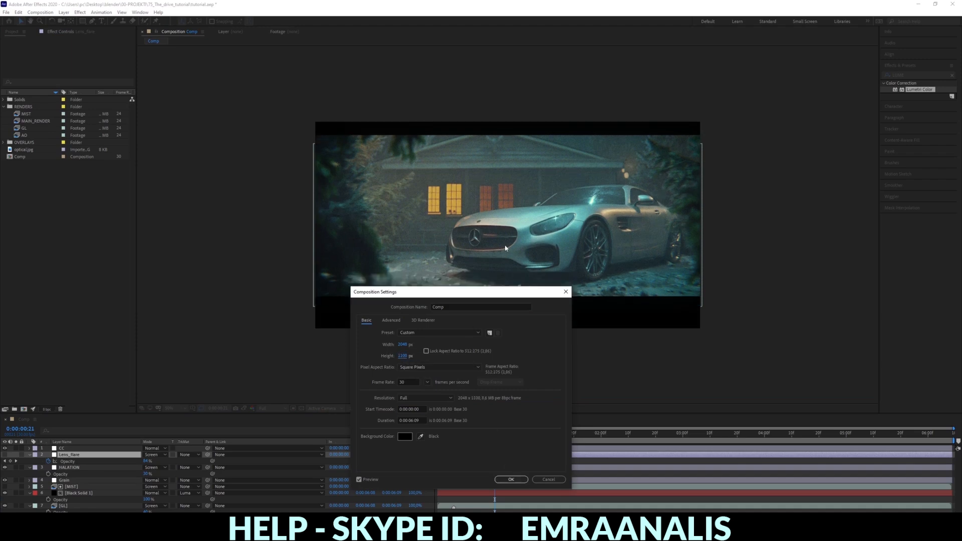
{"action": "left_click", "coordinate": [511, 479]}
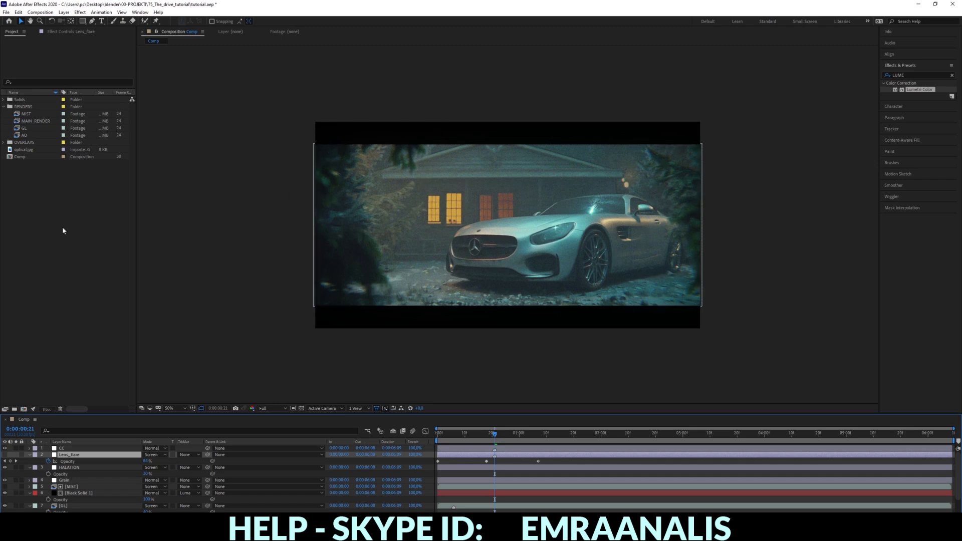
Step: Import SCOPE_simebugarija.com.png from the desktop's AfterEffects folder into the project as footage
{"action": "double_click", "coordinate": [54, 258]}
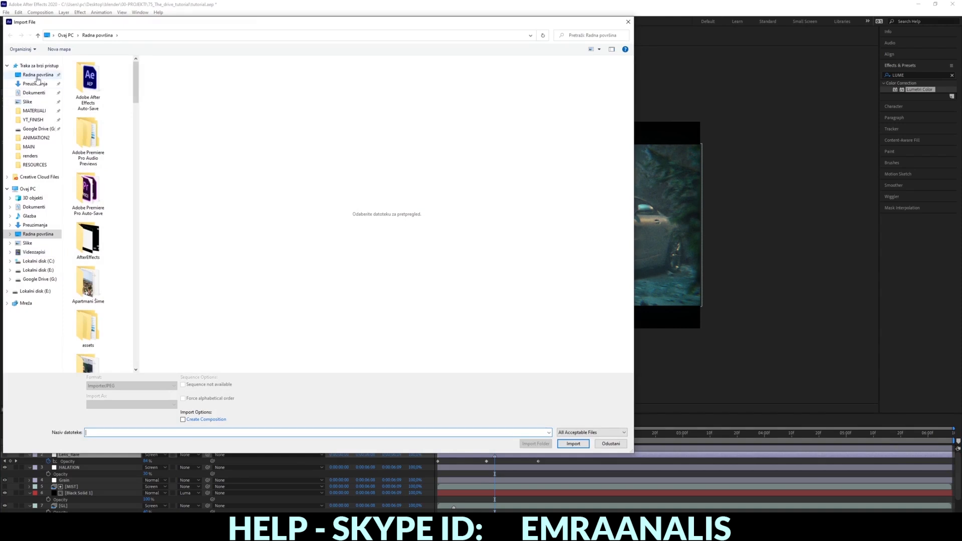
{"action": "left_click", "coordinate": [92, 162]}
{"action": "key", "text": "Down"}
{"action": "key", "text": "Down"}
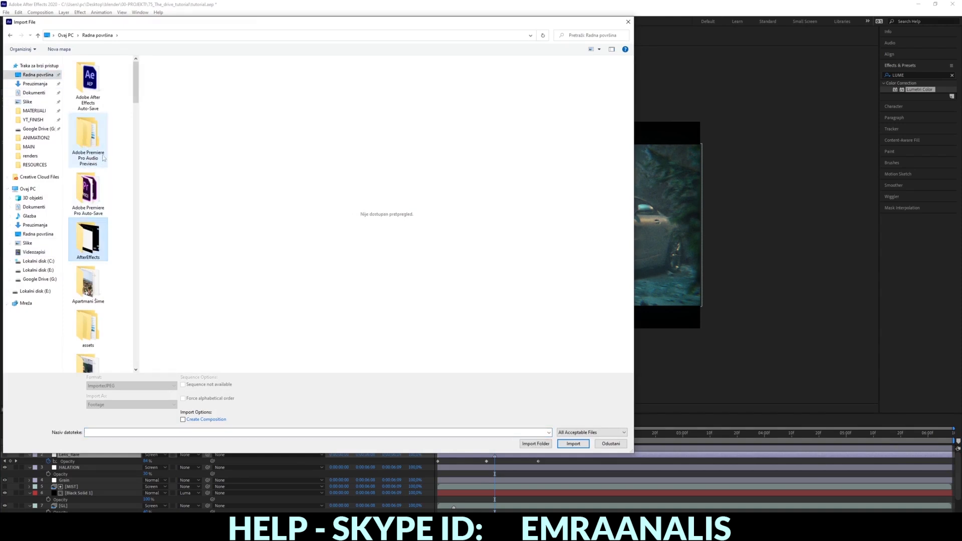
{"action": "left_click_drag", "start_coordinate": [138, 163], "coordinate": [312, 164]}
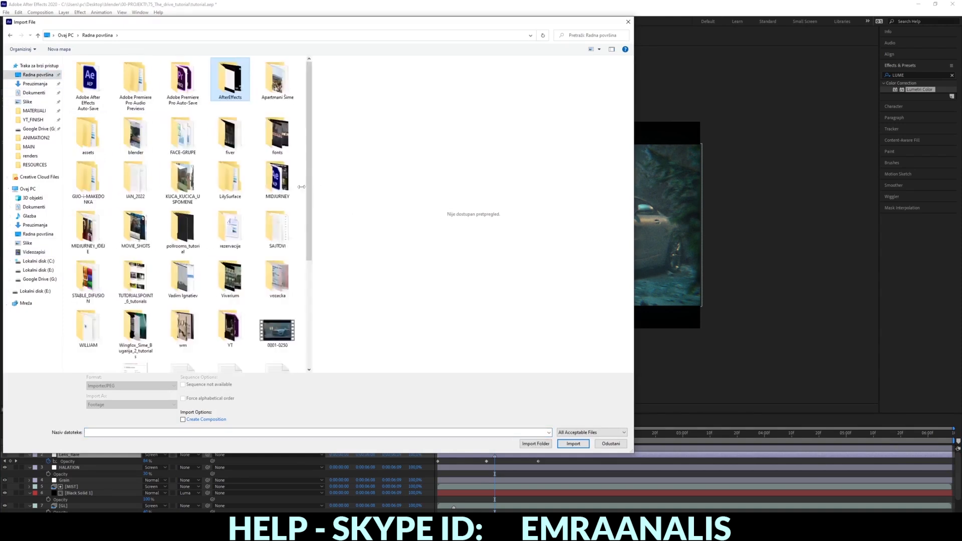
{"action": "double_click", "coordinate": [201, 88]}
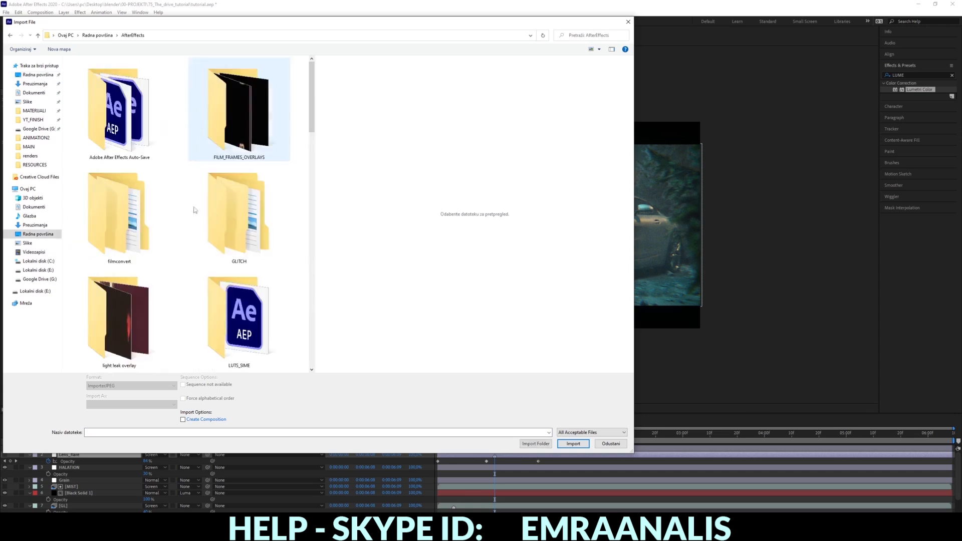
{"action": "scroll", "coordinate": [180, 225], "scroll_direction": "down", "scroll_amount": 10}
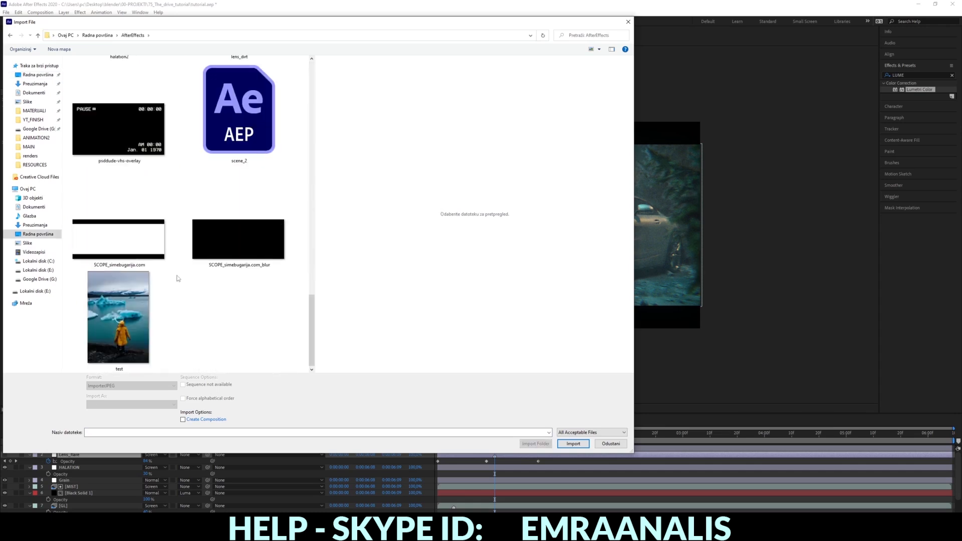
{"action": "left_click", "coordinate": [139, 244]}
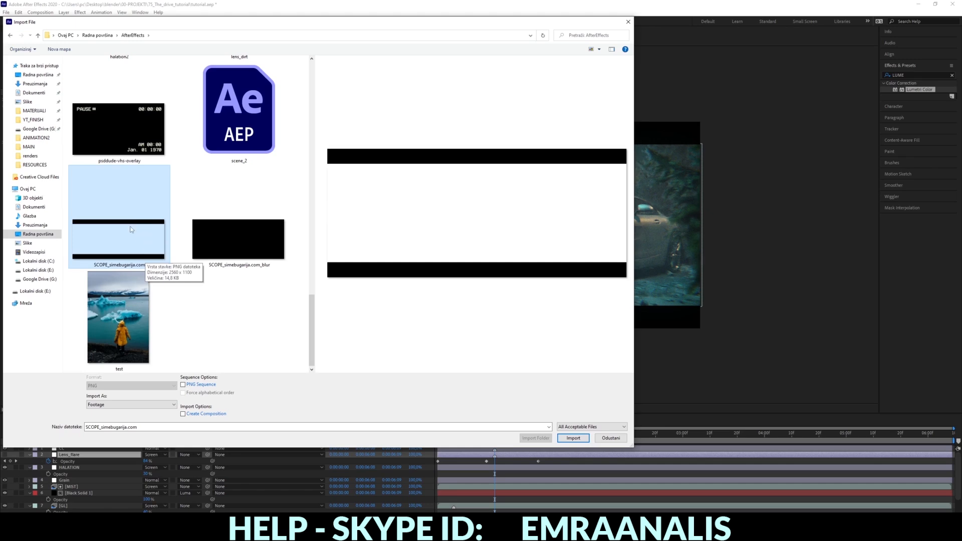
{"action": "left_click", "coordinate": [573, 438]}
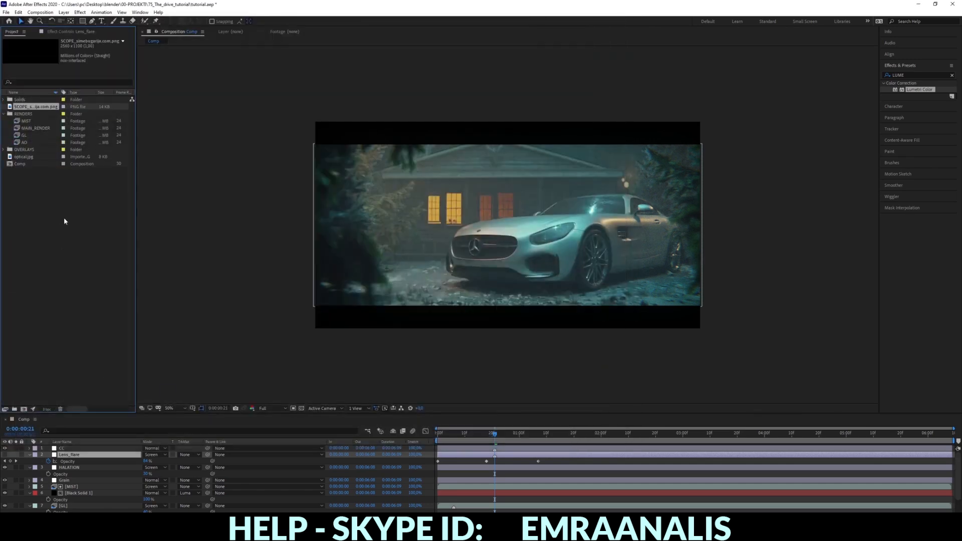
Step: Add the SCOPE letterbox PNG to the composition as the topmost layer and file its footage in the OVERLAYS folder
{"action": "left_click_drag", "start_coordinate": [40, 108], "coordinate": [90, 447]}
{"action": "left_click", "coordinate": [5, 143]}
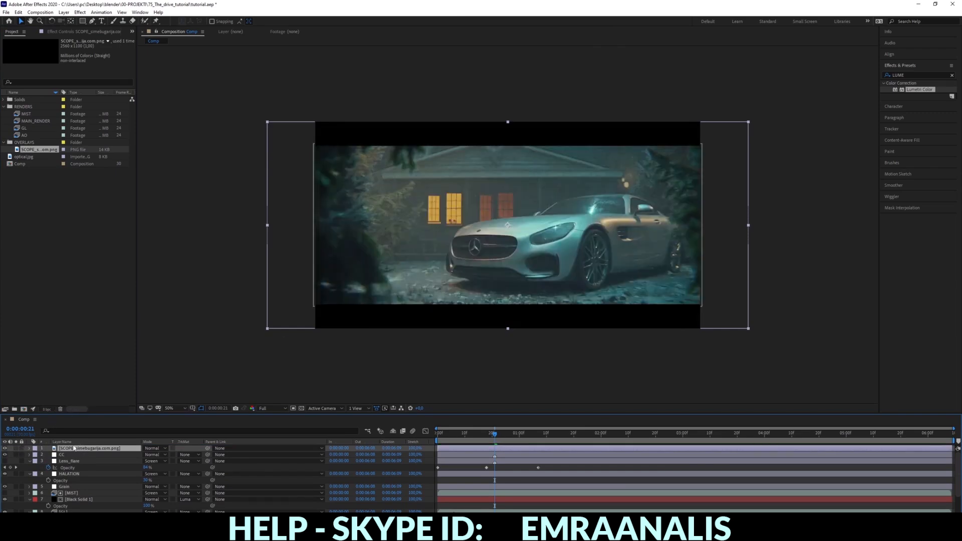
Step: Scale the SCOPE letterbox layer up slightly to about 101%
{"action": "key", "text": "s"}
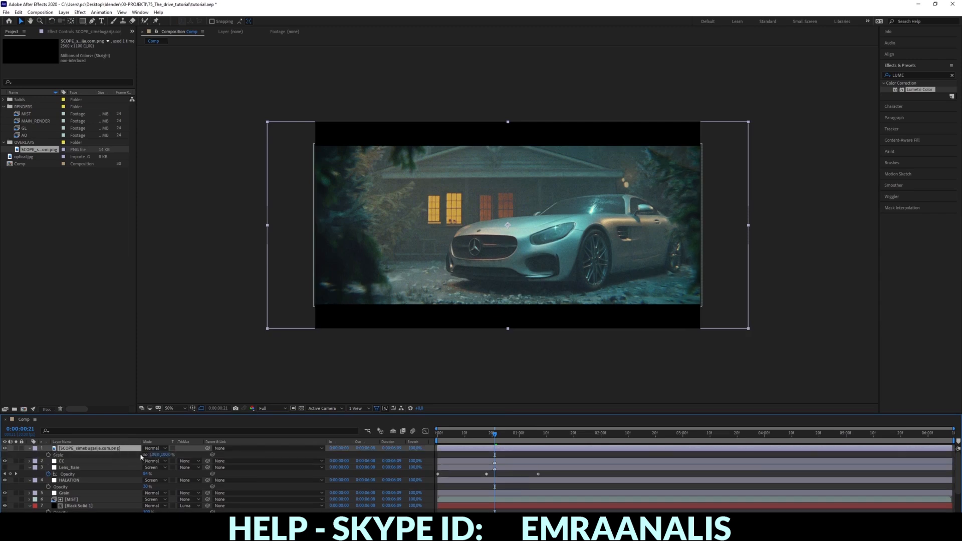
{"action": "left_click_drag", "start_coordinate": [154, 457], "coordinate": [159, 459]}
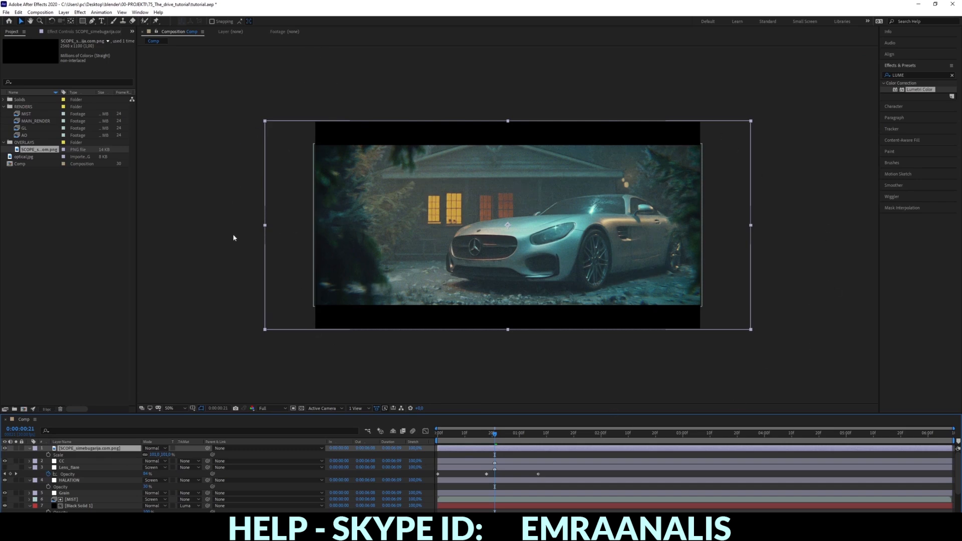
{"action": "key", "text": "alt+Tab"}
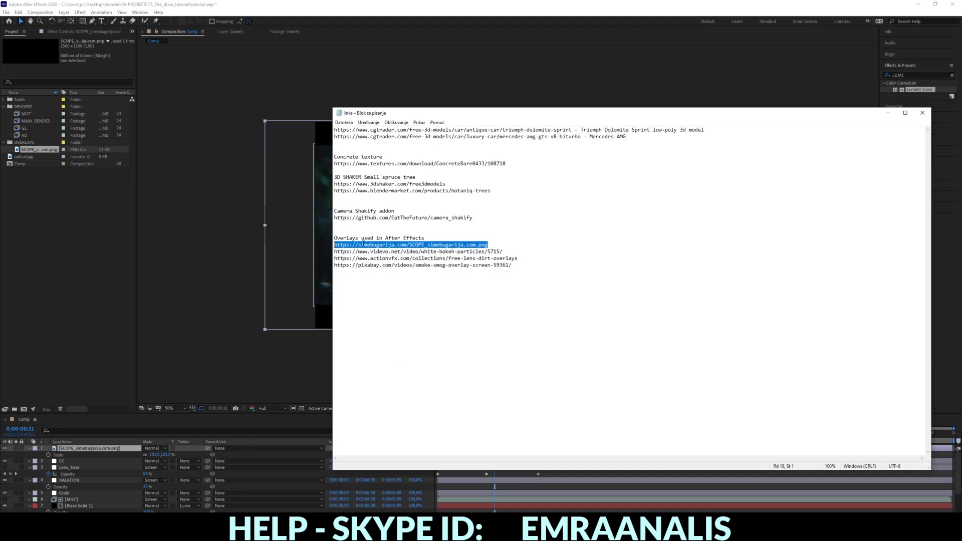
{"action": "key", "text": "alt+Tab"}
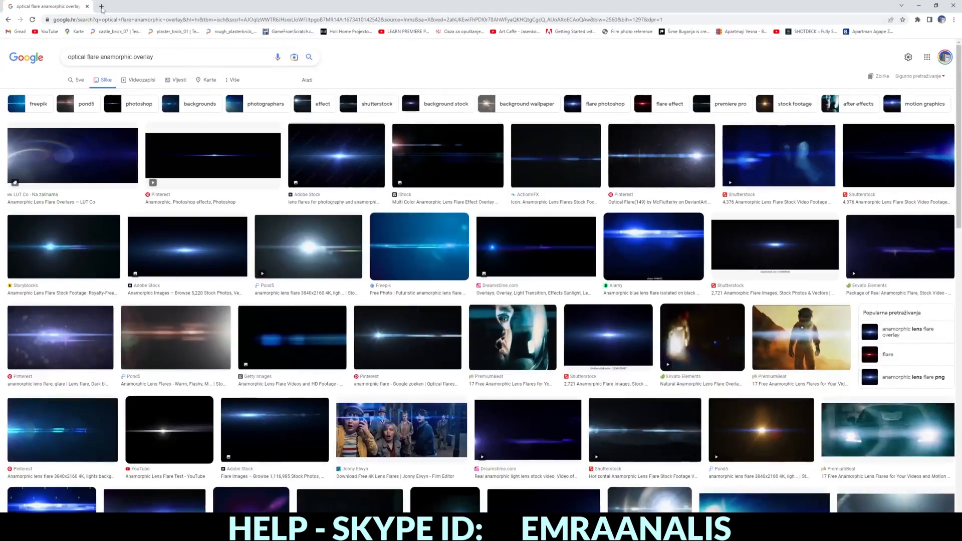
{"action": "key", "text": "ctrl+t"}
{"action": "type", "text": "https://simebugarija.com/SCOPE_simebugarija.com.png"}
{"action": "key", "text": "Return"}
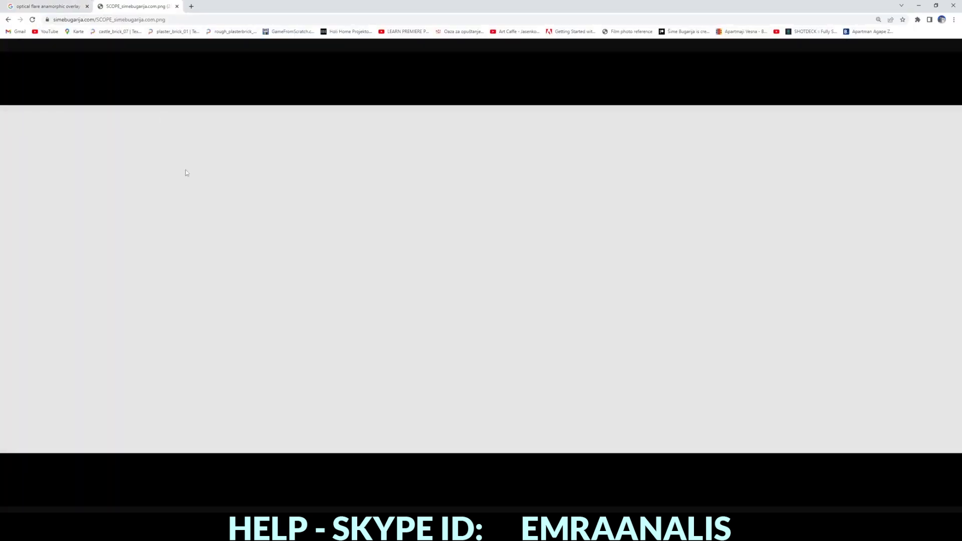
{"action": "right_click", "coordinate": [186, 172]}
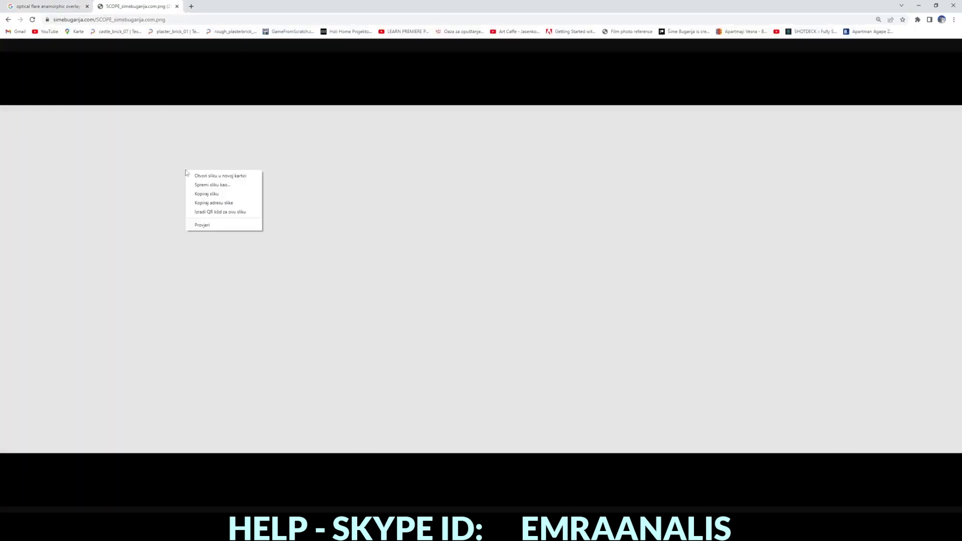
{"action": "left_click", "coordinate": [214, 185]}
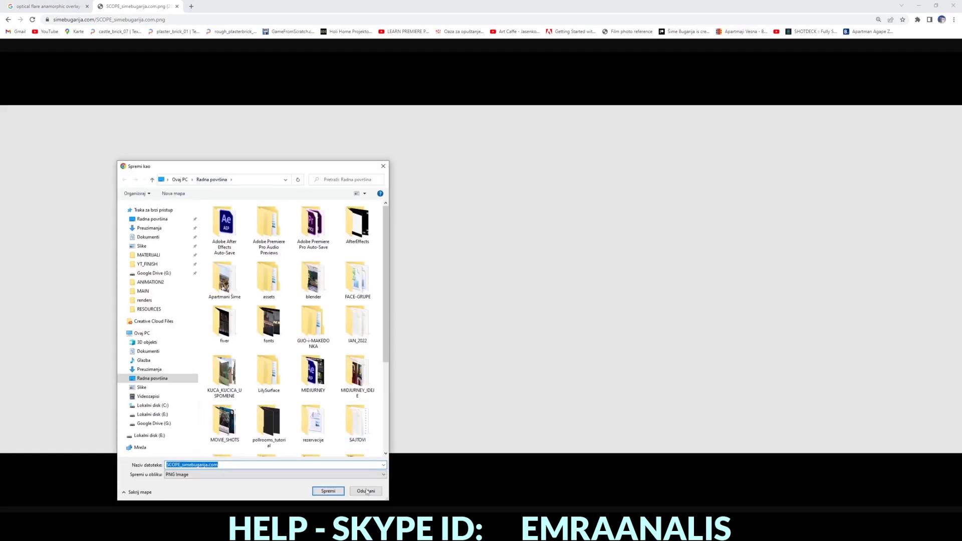
{"action": "left_click", "coordinate": [366, 491]}
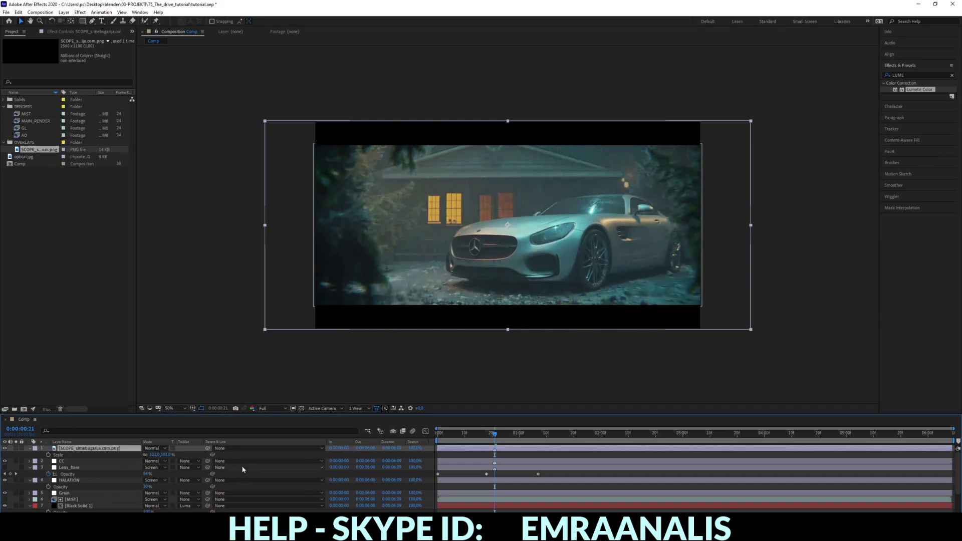
Step: Copy the videvo.net white-bokeh-particles link from the Notepad links file and open it in a new Chrome tab
{"action": "key", "text": "alt+Tab"}
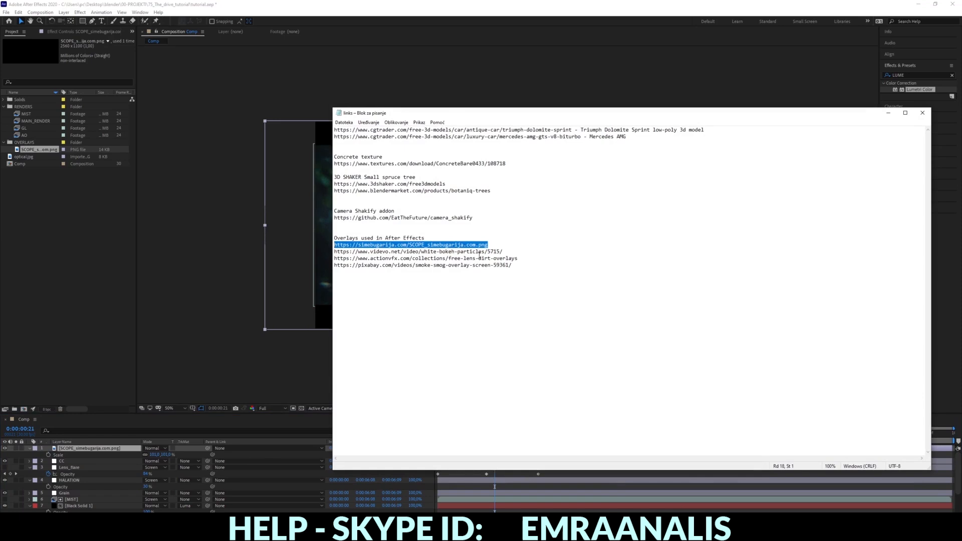
{"action": "left_click", "coordinate": [512, 251]}
{"action": "key", "text": "Home"}
{"action": "key", "text": "shift+Down"}
{"action": "key", "text": "ctrl+c"}
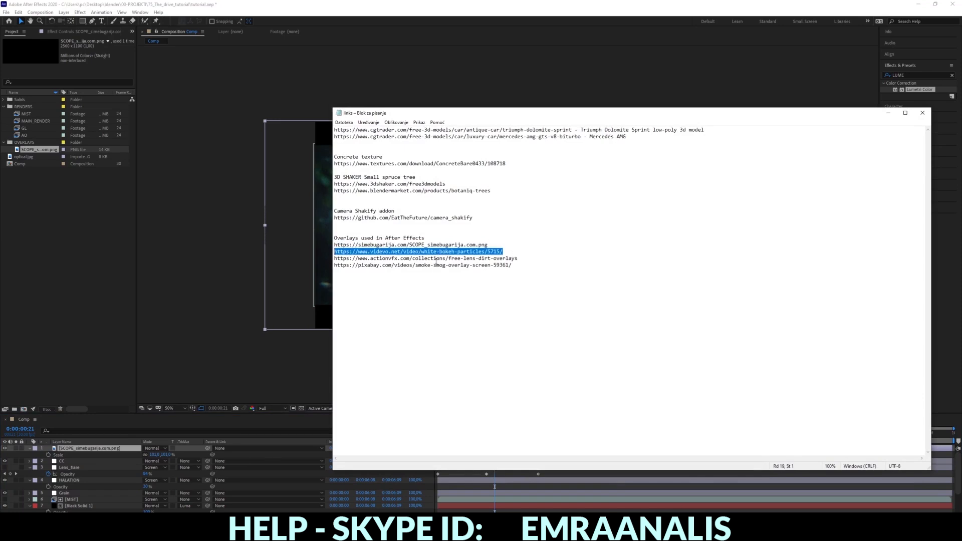
{"action": "key", "text": "alt+Tab"}
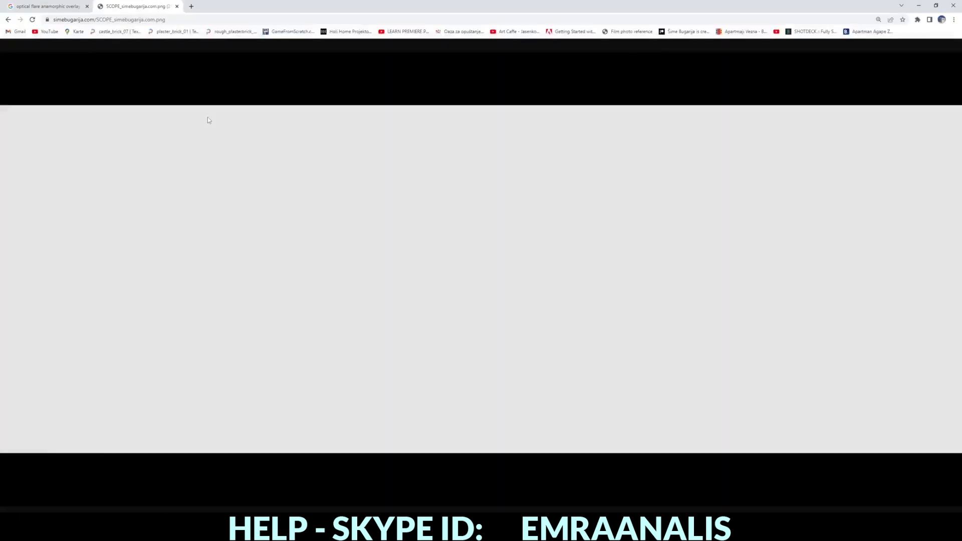
{"action": "left_click", "coordinate": [191, 6]}
{"action": "key", "text": "ctrl+v"}
{"action": "key", "text": "Return"}
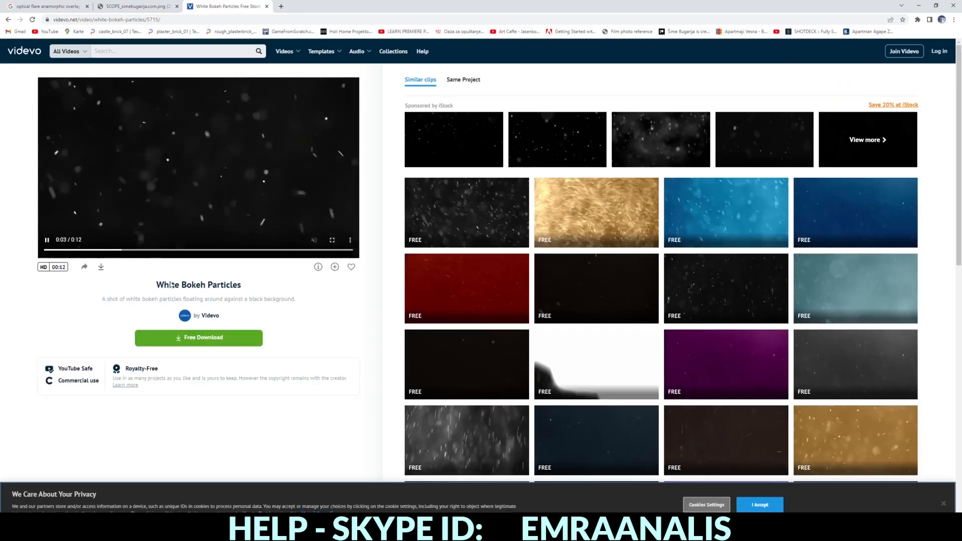
Step: Switch to the DUST OVERLEYS folder, check the 170307_Particles_17_1080p-videvo.net clip, and add it to the After Effects composition as the topmost layer
{"action": "mouse_move", "coordinate": [192, 531]}
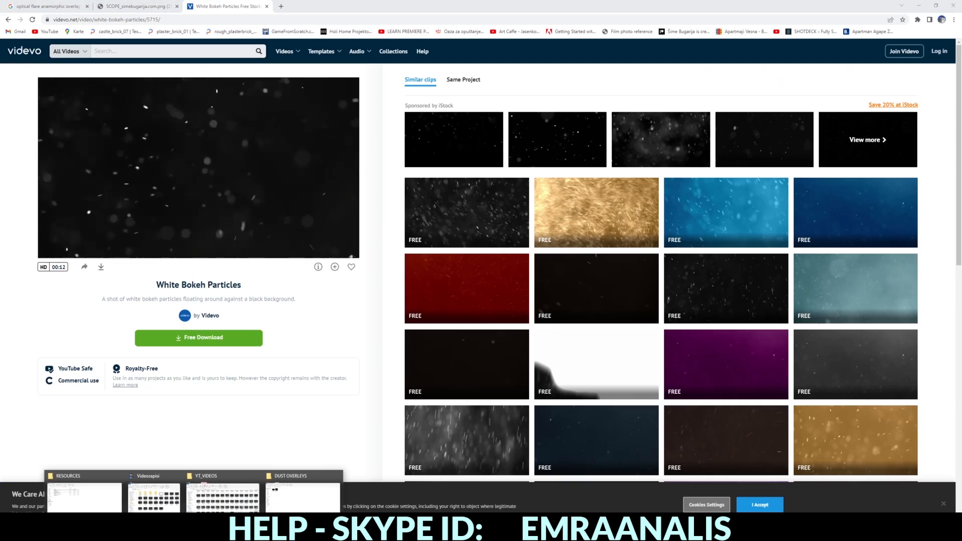
{"action": "left_click", "coordinate": [299, 496]}
{"action": "double_click", "coordinate": [101, 98]}
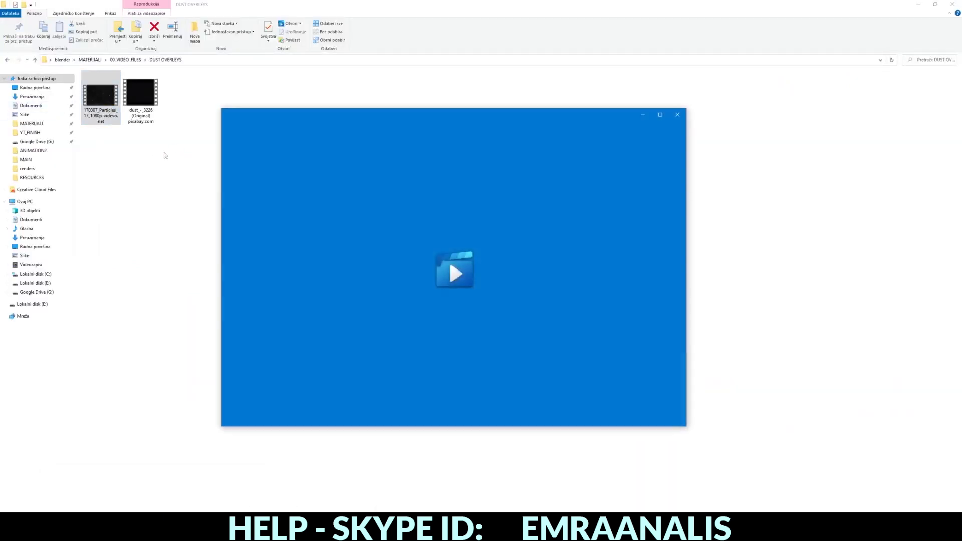
{"action": "left_click", "coordinate": [677, 114]}
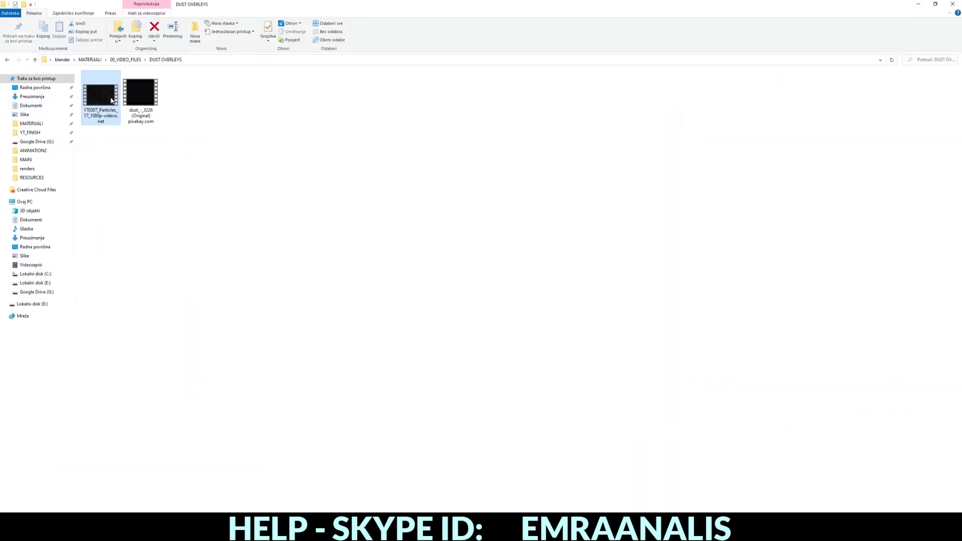
{"action": "left_click_drag", "start_coordinate": [101, 95], "coordinate": [94, 447]}
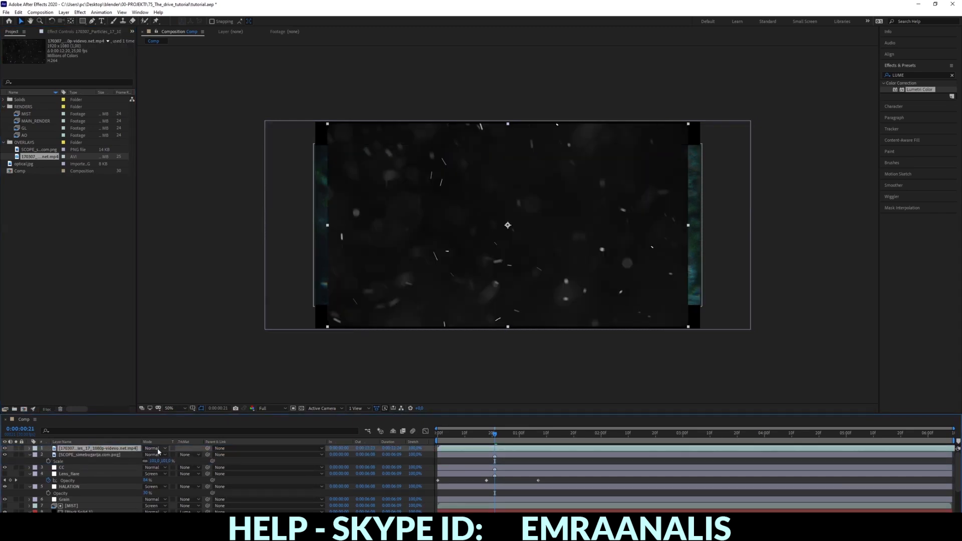
Step: Set the particles layer's blending mode to Screen and shift the clip downward to line up with the upper letterbox bar
{"action": "left_click", "coordinate": [157, 449]}
{"action": "left_click", "coordinate": [165, 213]}
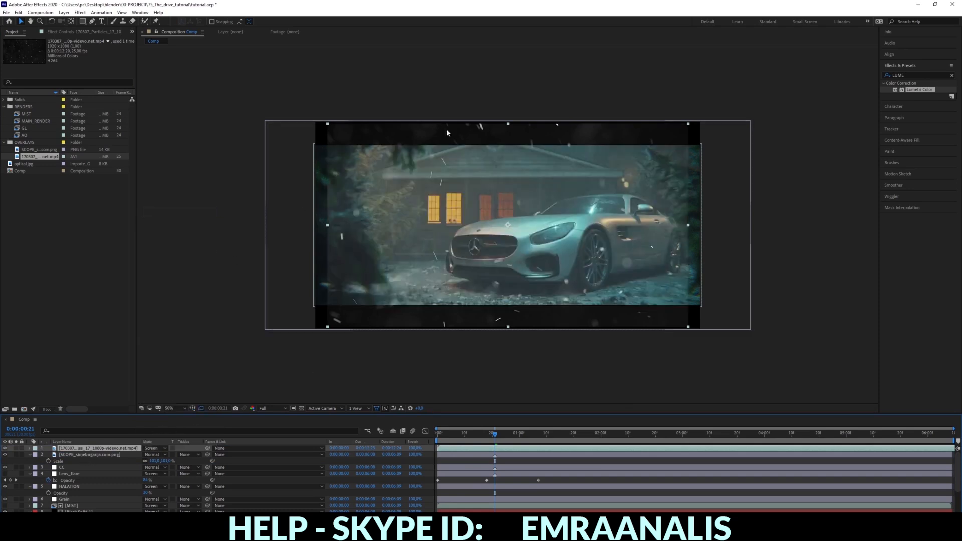
{"action": "left_click_drag", "start_coordinate": [508, 328], "coordinate": [505, 352]}
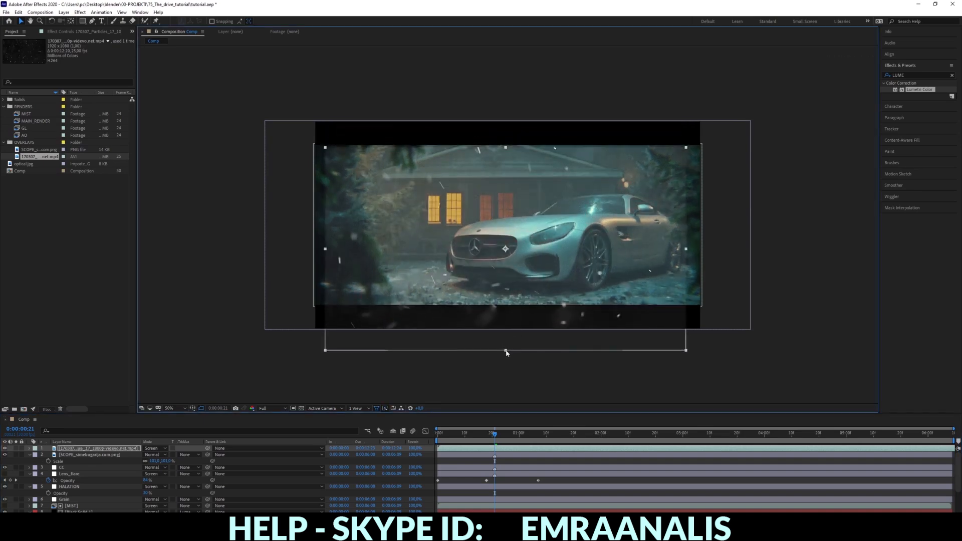
Step: Reorder the SCOPE letterbox layer above the particles layer and reposition the particles clip slightly higher
{"action": "left_click", "coordinate": [84, 454]}
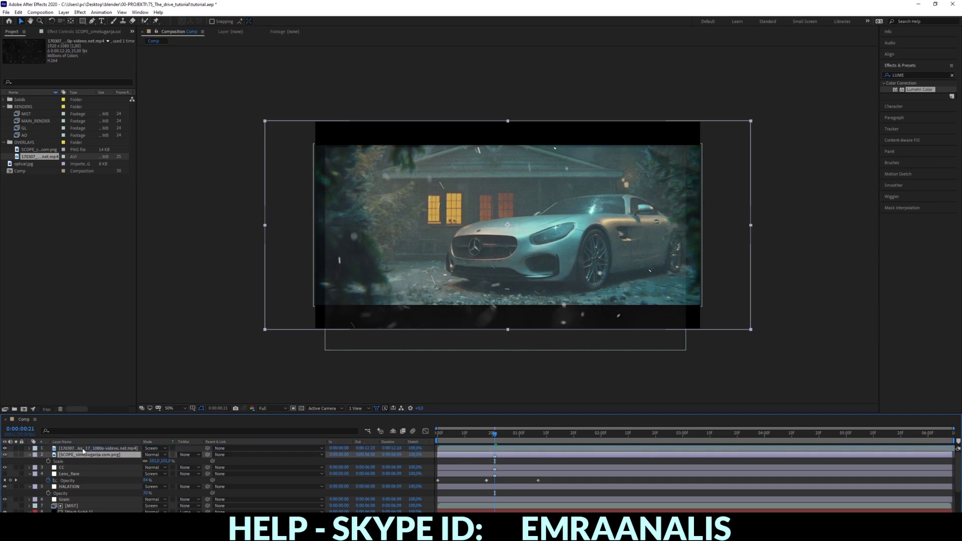
{"action": "left_click_drag", "start_coordinate": [83, 451], "coordinate": [89, 446]}
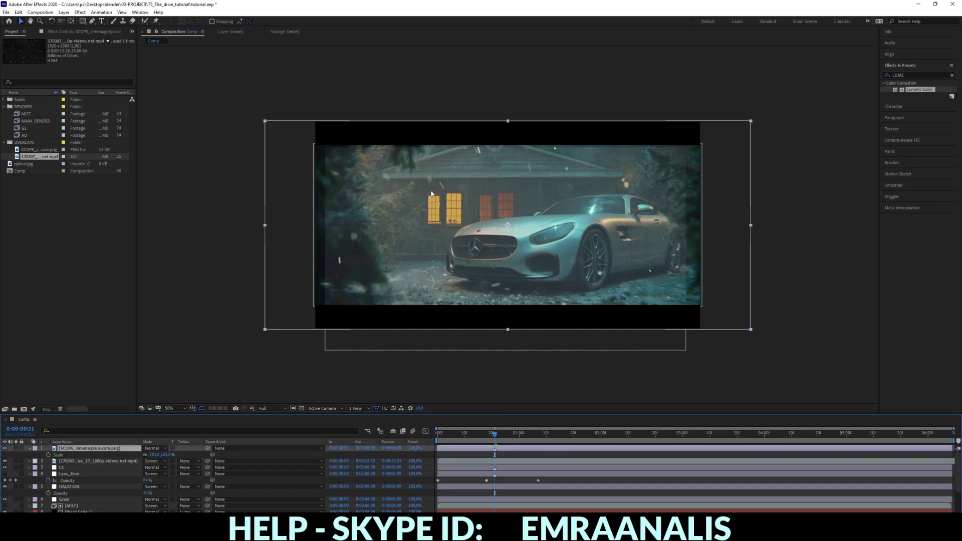
{"action": "left_click", "coordinate": [353, 226]}
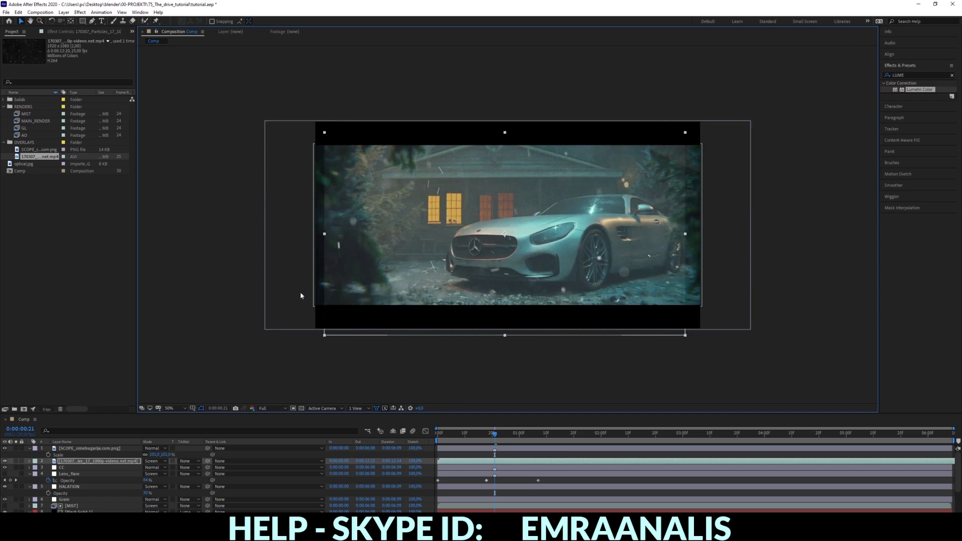
Step: Set the particles layer's blending mode to Lighten and scale the layer down to about 71%
{"action": "left_click", "coordinate": [151, 461]}
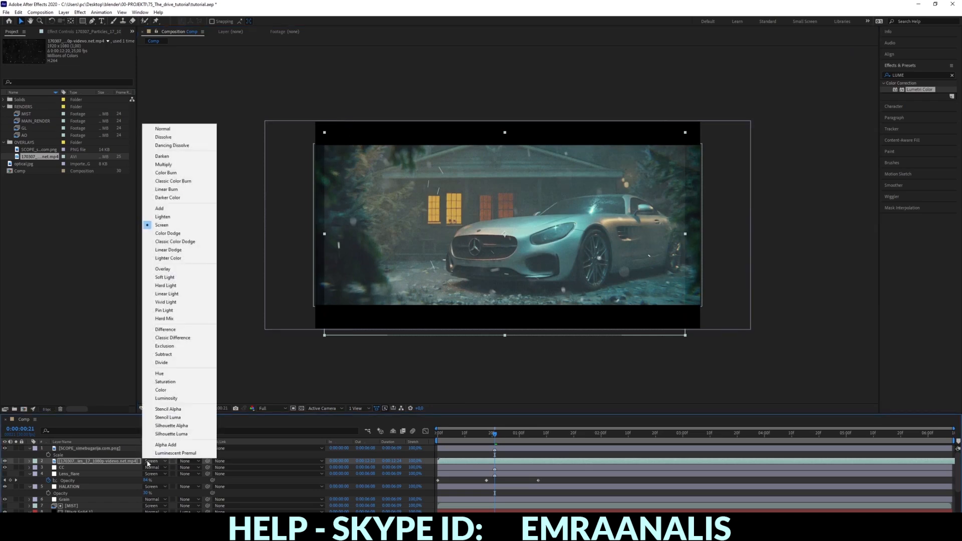
{"action": "left_click", "coordinate": [163, 216]}
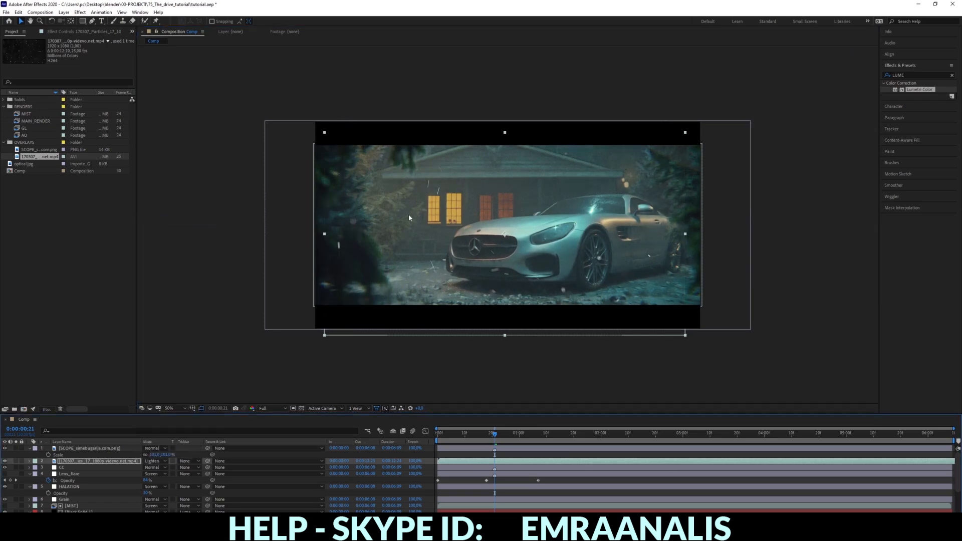
{"action": "key", "text": "s"}
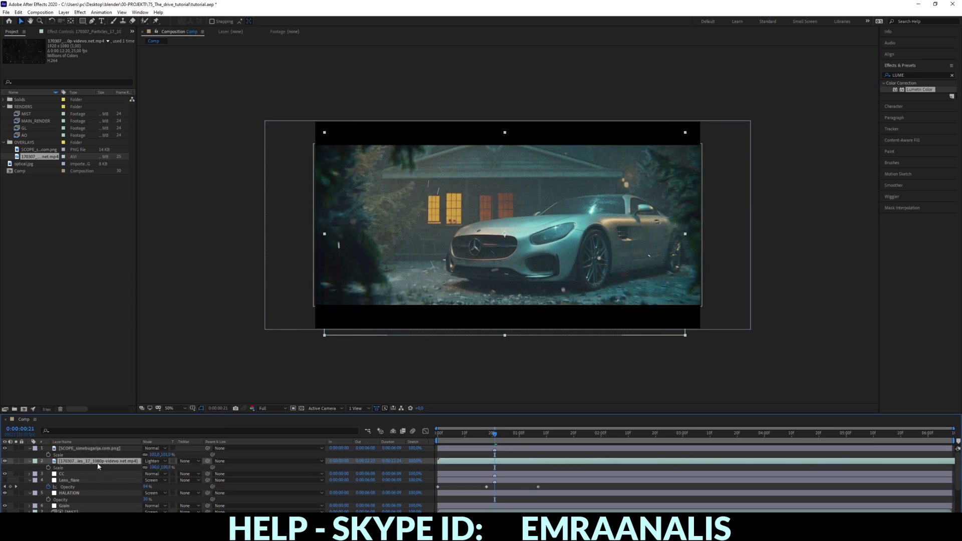
{"action": "left_click_drag", "start_coordinate": [154, 466], "coordinate": [142, 467]}
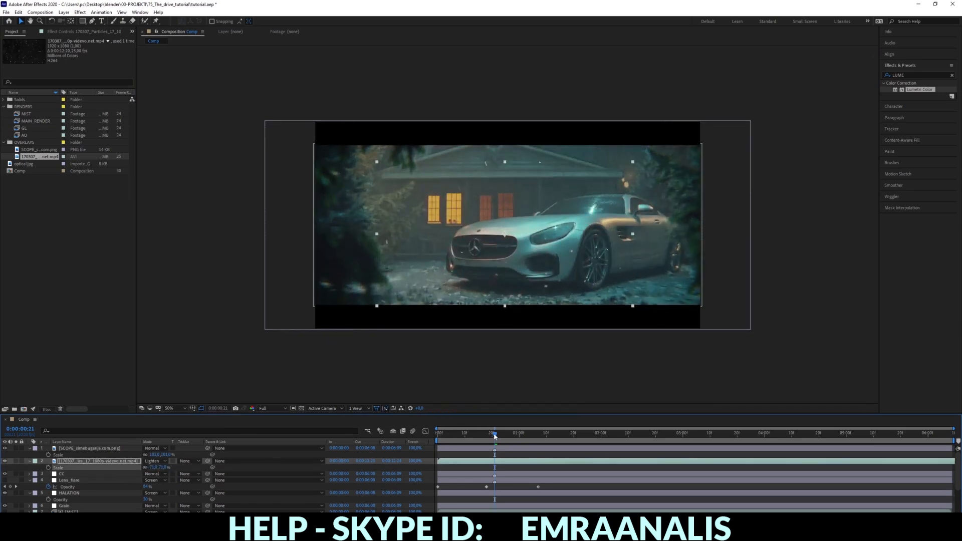
Step: Play the composition from the start several times to examine how the particles move over the car scene
{"action": "left_click_drag", "start_coordinate": [494, 436], "coordinate": [437, 436]}
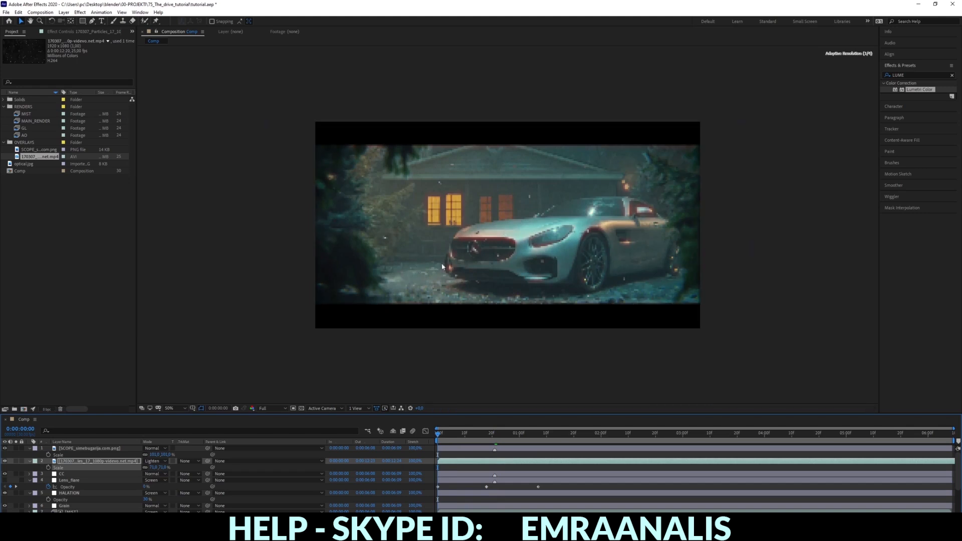
{"action": "key", "text": "space"}
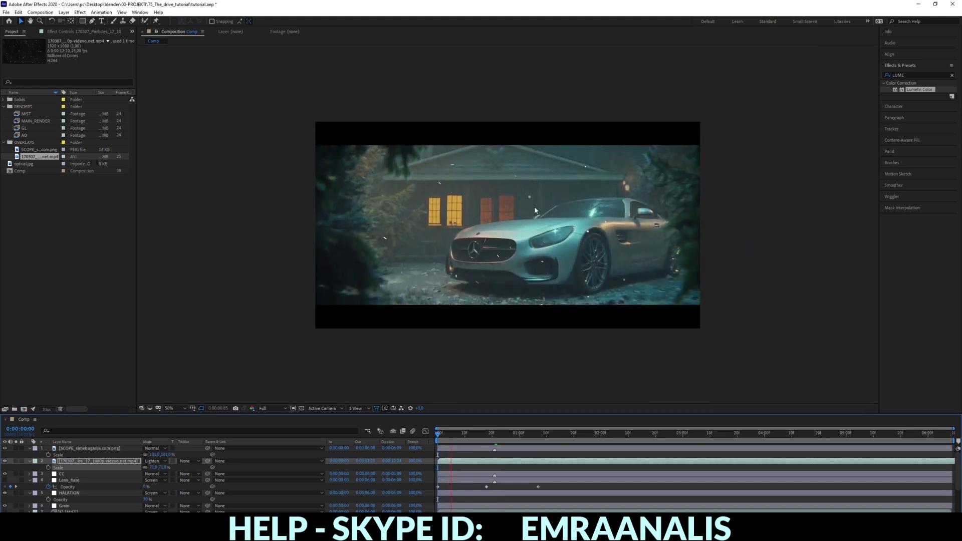
{"action": "key", "text": "space"}
{"action": "key", "text": "space"}
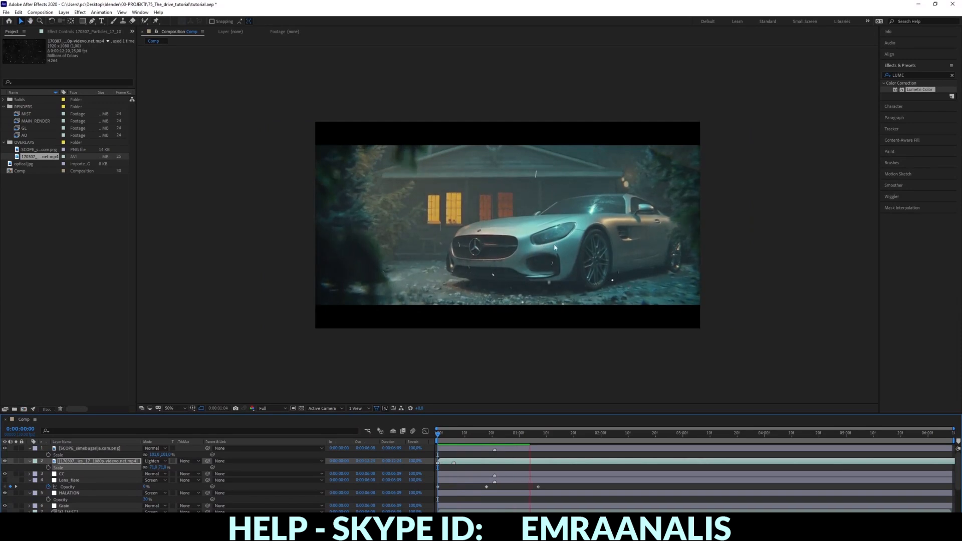
{"action": "left_click", "coordinate": [533, 437]}
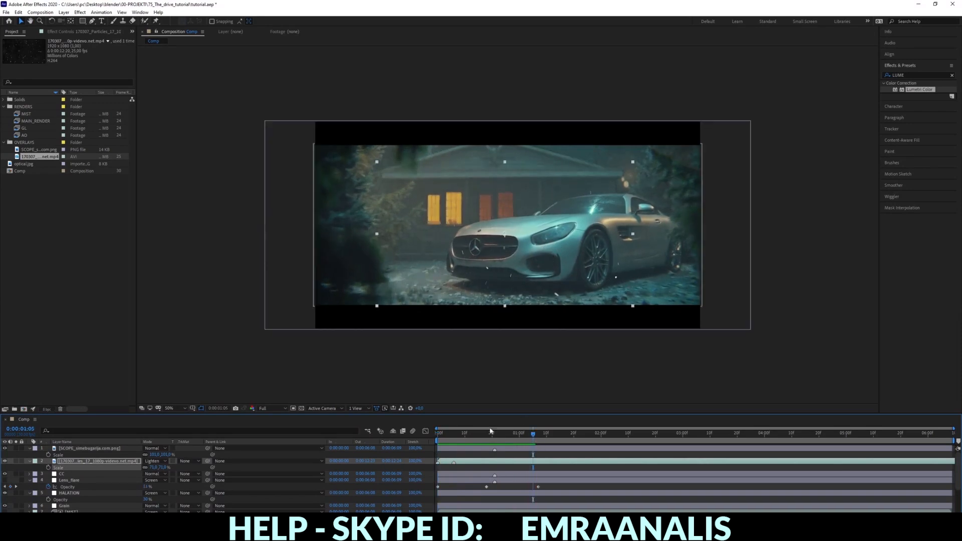
{"action": "key", "text": "space"}
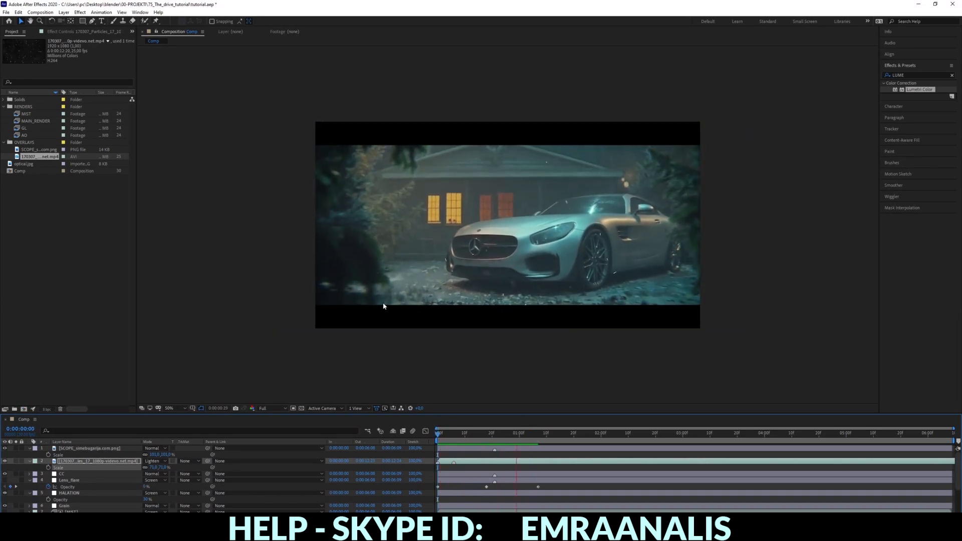
{"action": "left_click", "coordinate": [539, 434]}
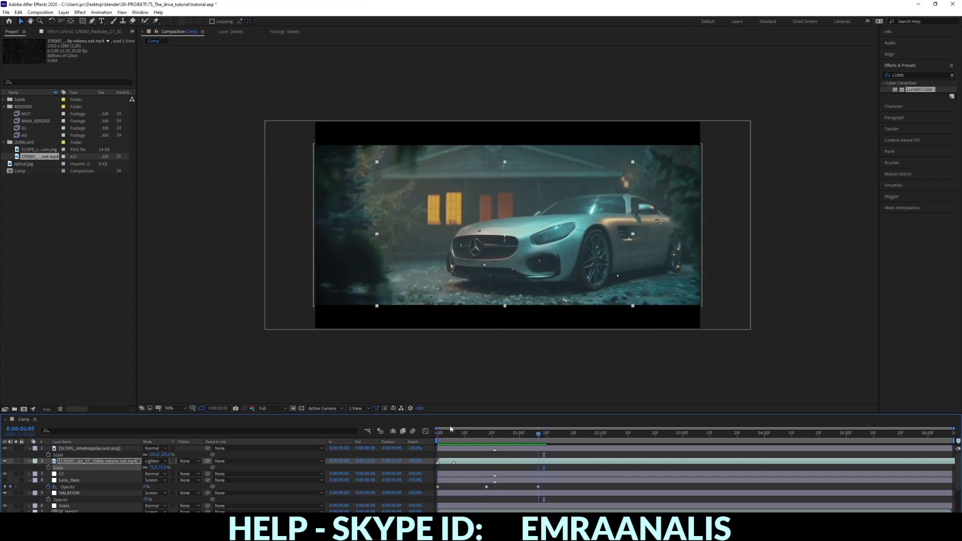
{"action": "key", "text": "space"}
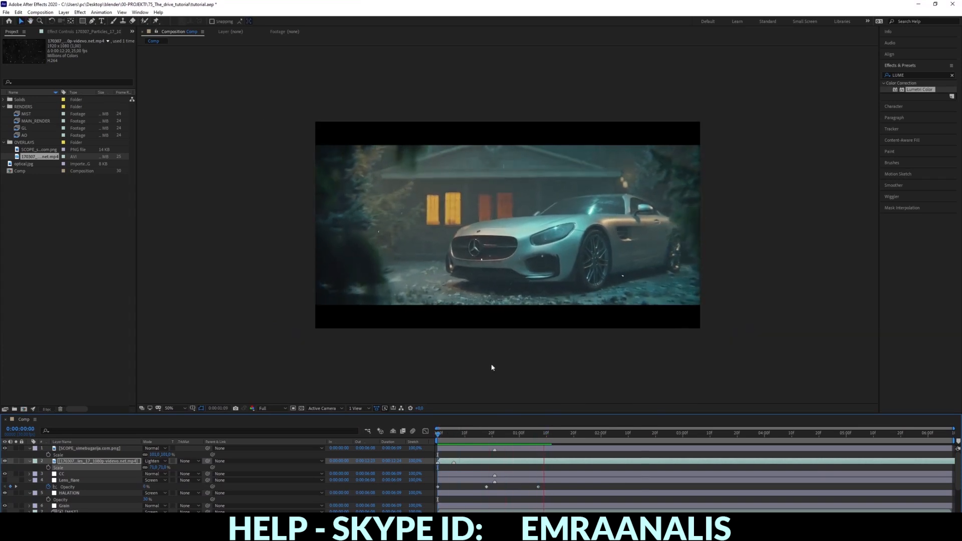
{"action": "key", "text": "space"}
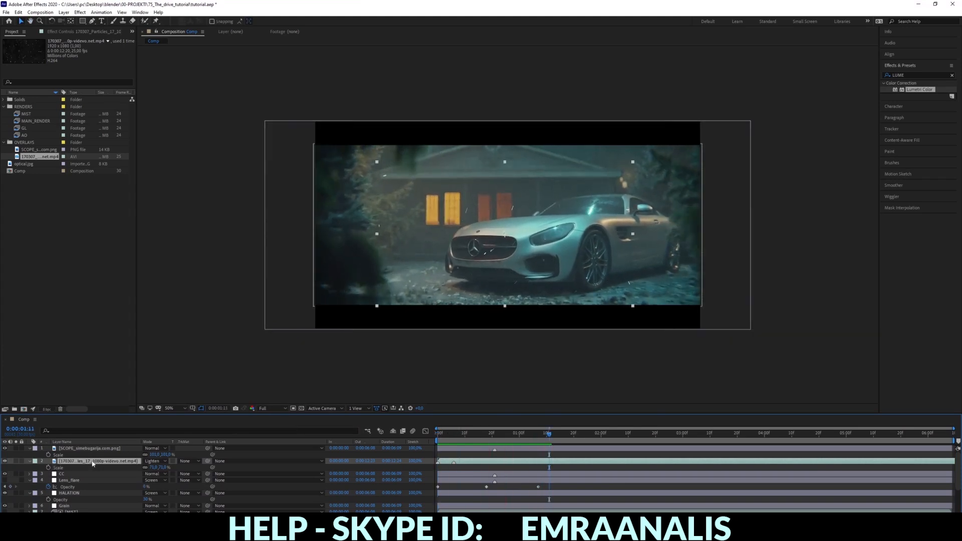
Step: Scale the particles layer down further to about 60% and lower its opacity, checking the result in playback
{"action": "left_click_drag", "start_coordinate": [155, 469], "coordinate": [150, 470]}
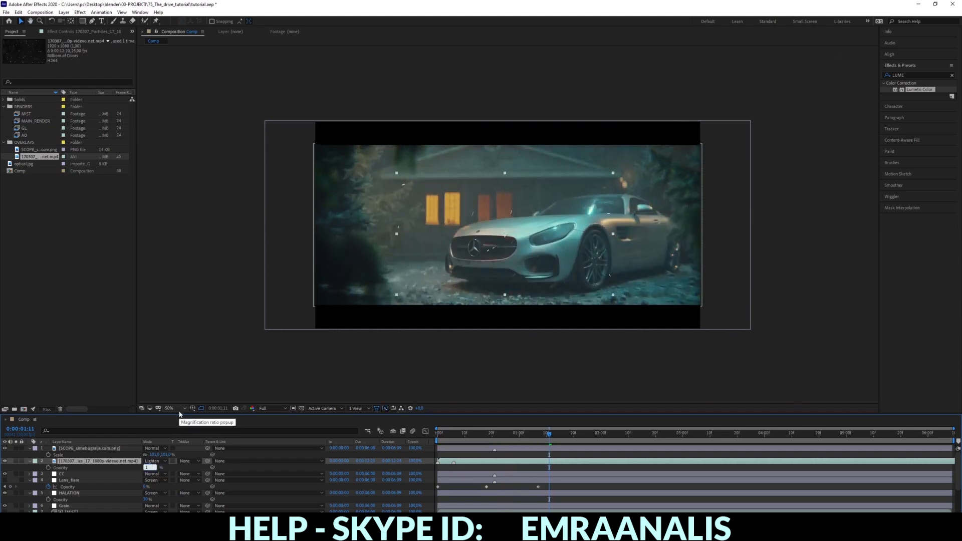
{"action": "key", "text": "Return"}
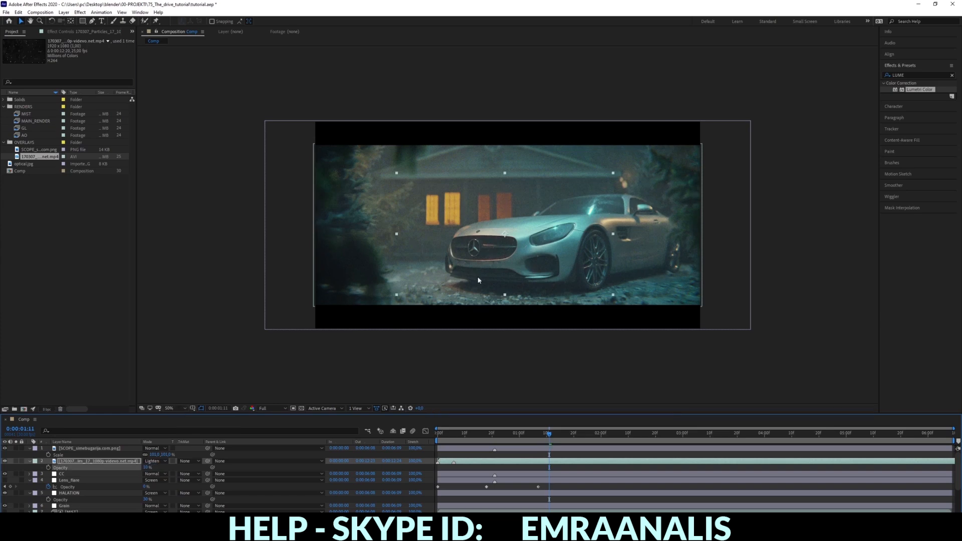
{"action": "key", "text": "space"}
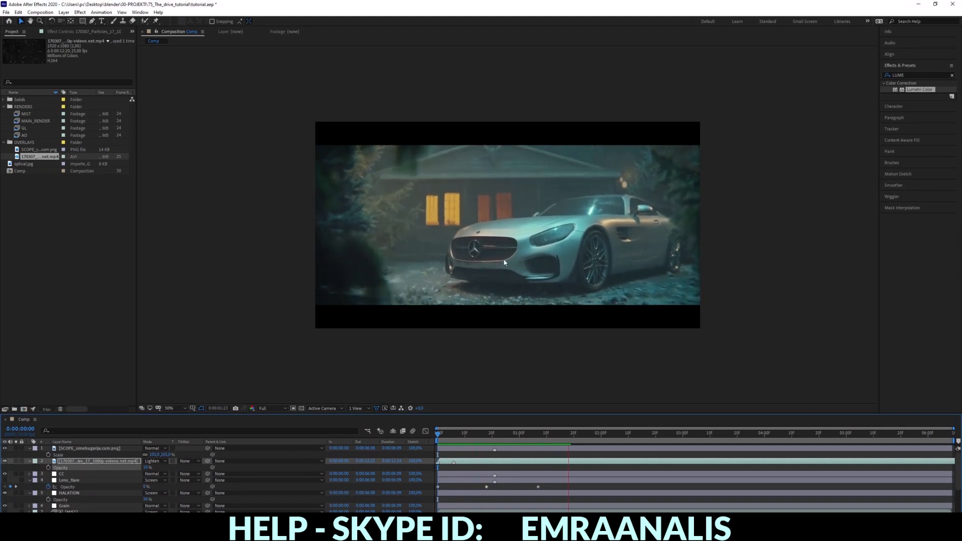
{"action": "key", "text": "space"}
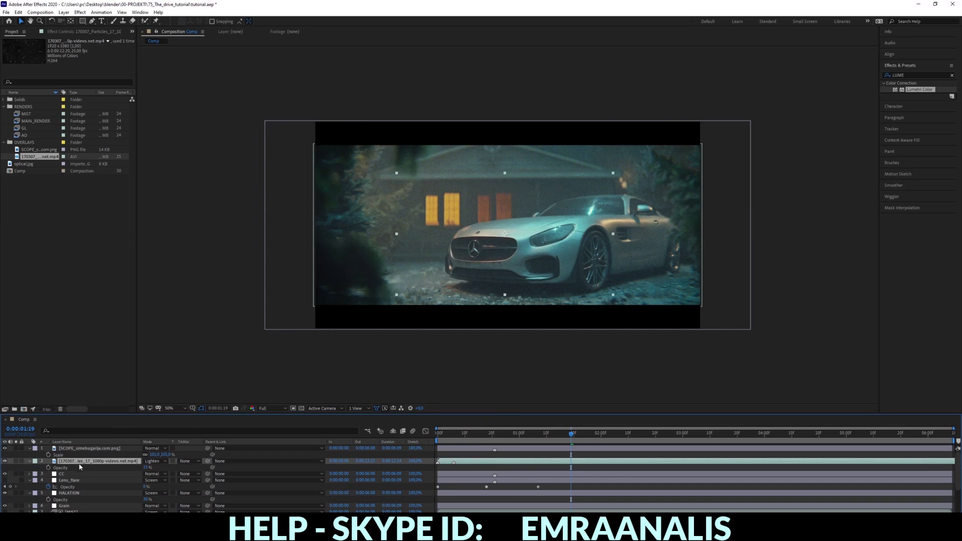
Step: Duplicate the particles layer, offset the copy up and to the right over the car, and scale it up to about 74%
{"action": "key", "text": "ctrl+d"}
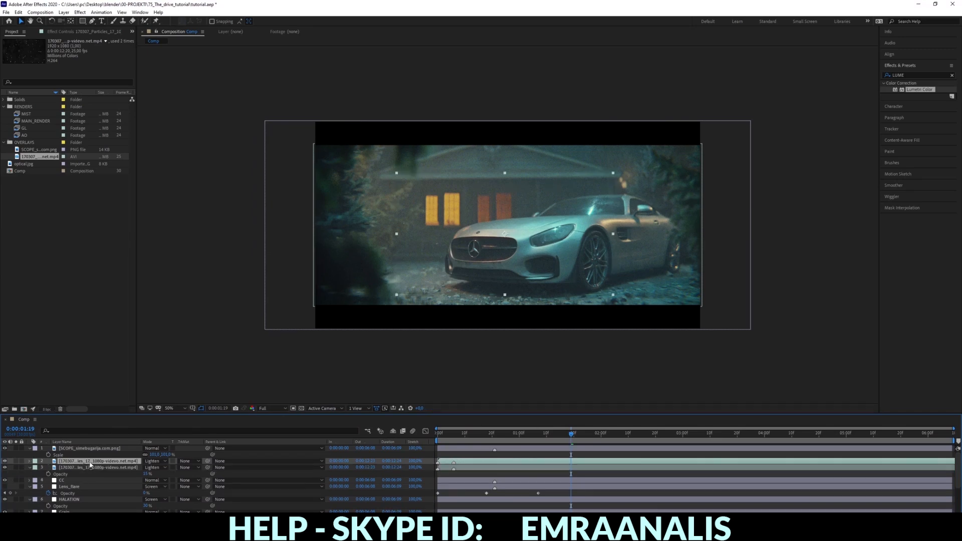
{"action": "left_click_drag", "start_coordinate": [440, 246], "coordinate": [499, 226]}
{"action": "key", "text": "s"}
{"action": "left_click_drag", "start_coordinate": [154, 469], "coordinate": [158, 468]}
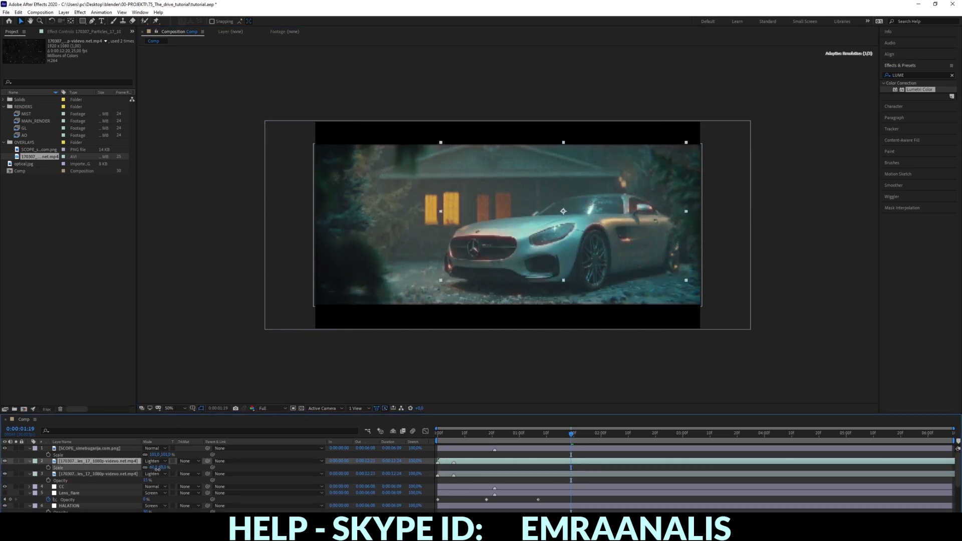
{"action": "left_click", "coordinate": [123, 463]}
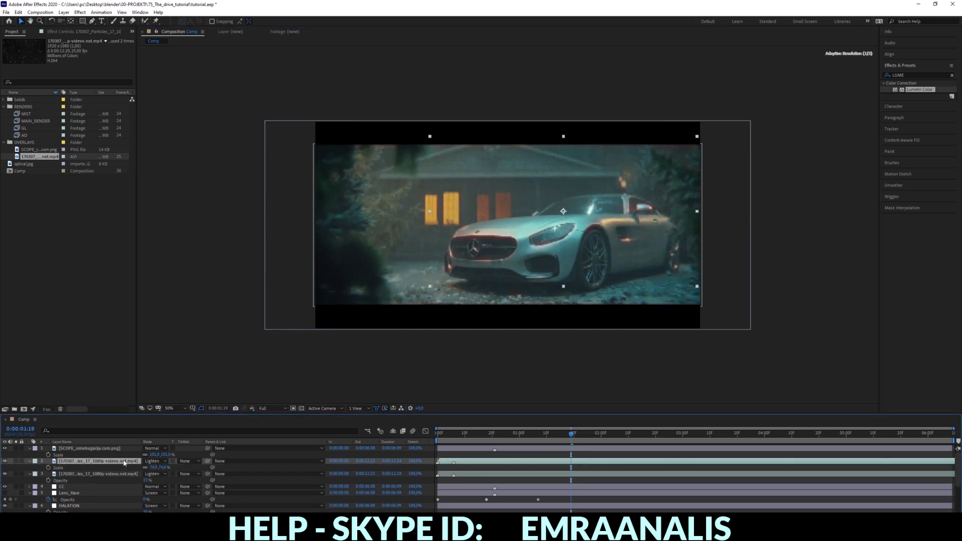
Step: Adjust the duplicate particles layer's opacity and preview both particle layers in playback
{"action": "left_click", "coordinate": [146, 468]}
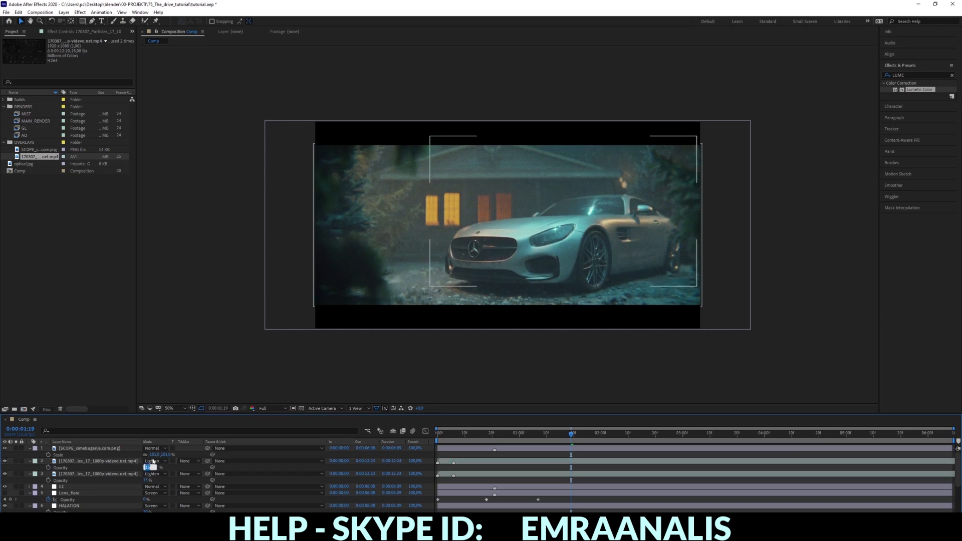
{"action": "key", "text": "Return"}
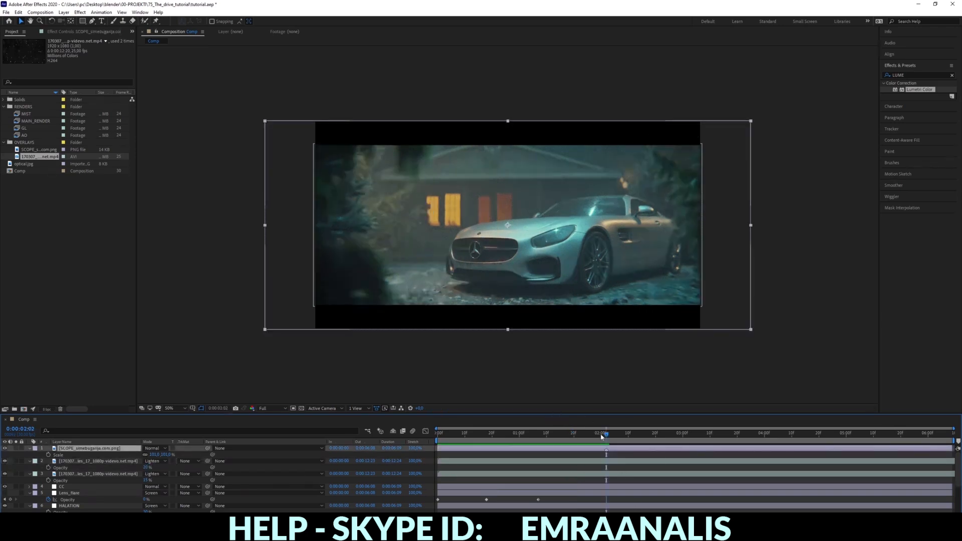
{"action": "key", "text": "space"}
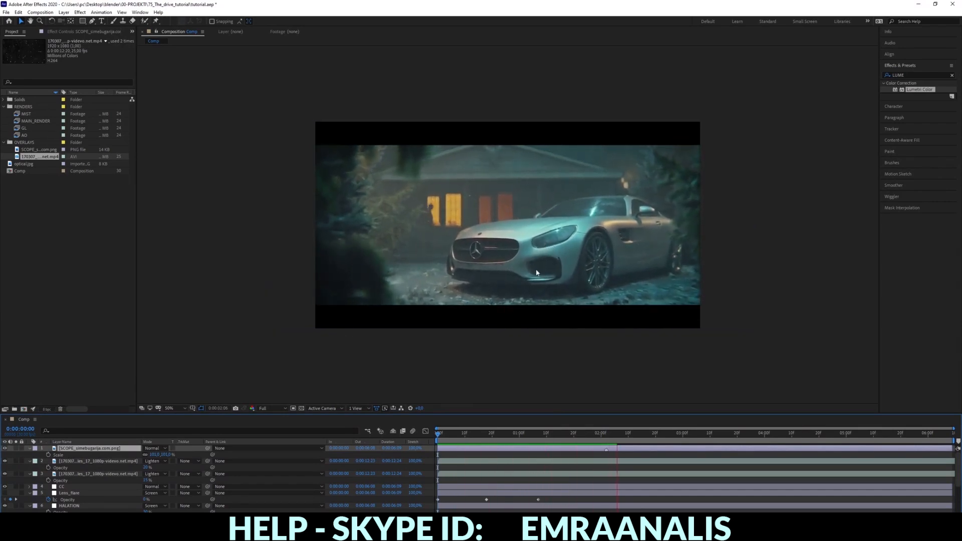
{"action": "key", "text": "space"}
{"action": "left_click", "coordinate": [481, 432]}
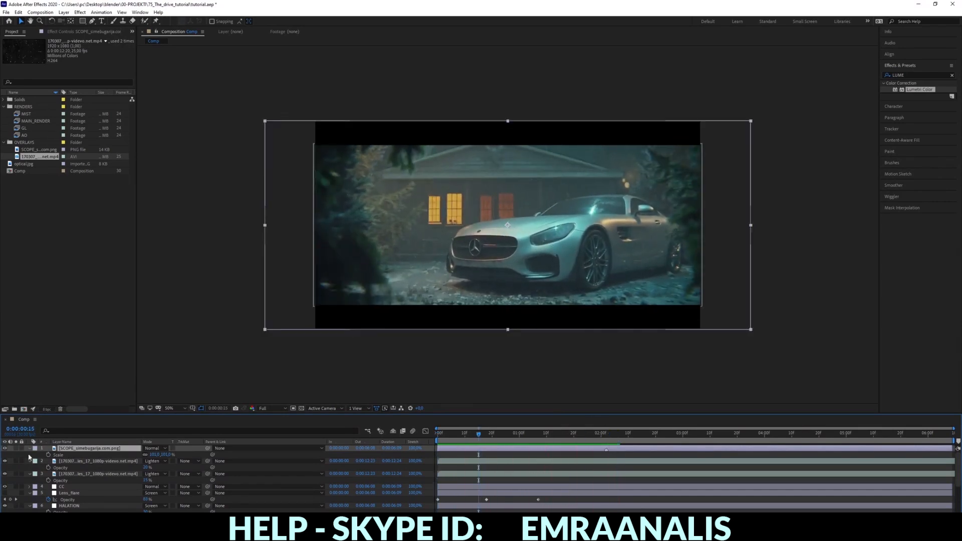
Step: Raise the duplicate particles layer's opacity to 100% and open its effect controls
{"action": "left_click", "coordinate": [113, 461]}
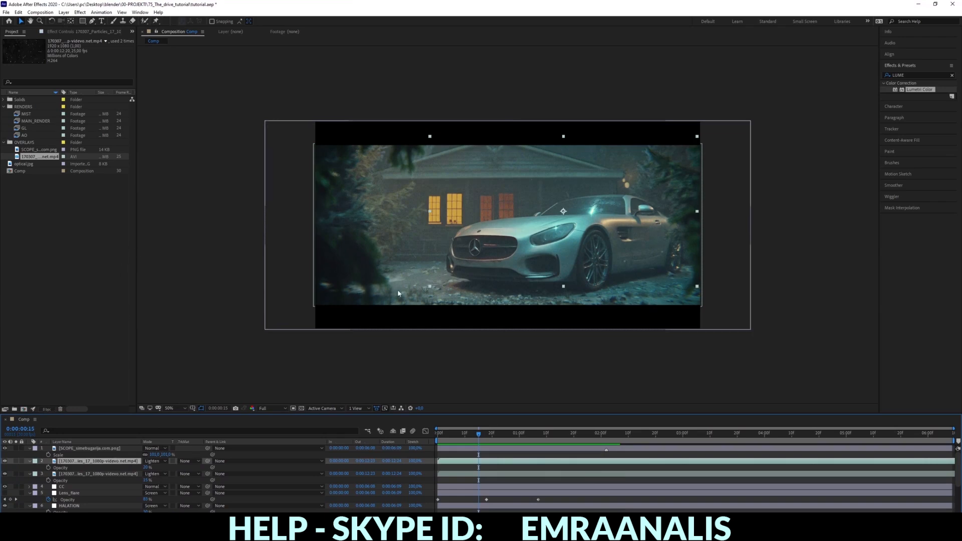
{"action": "left_click_drag", "start_coordinate": [147, 467], "coordinate": [363, 476]}
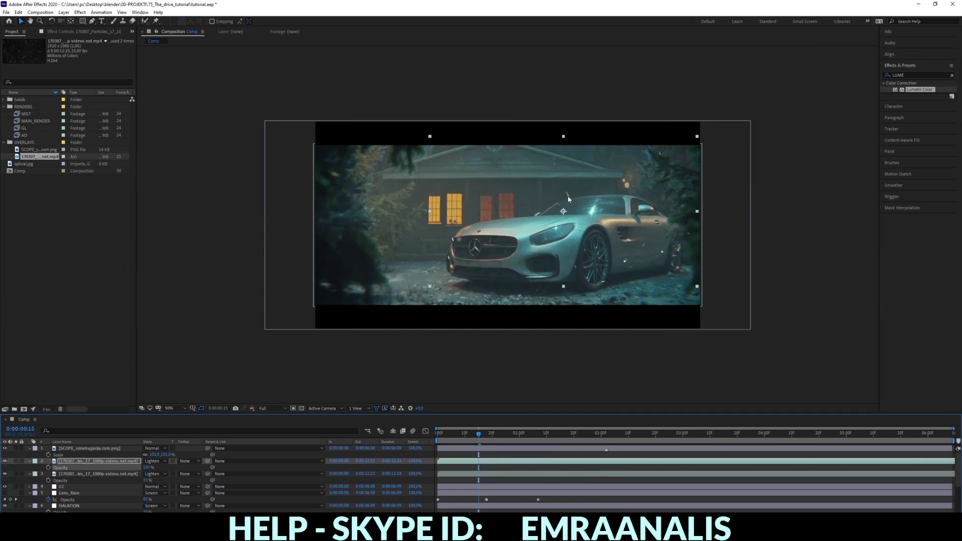
{"action": "left_click", "coordinate": [94, 32]}
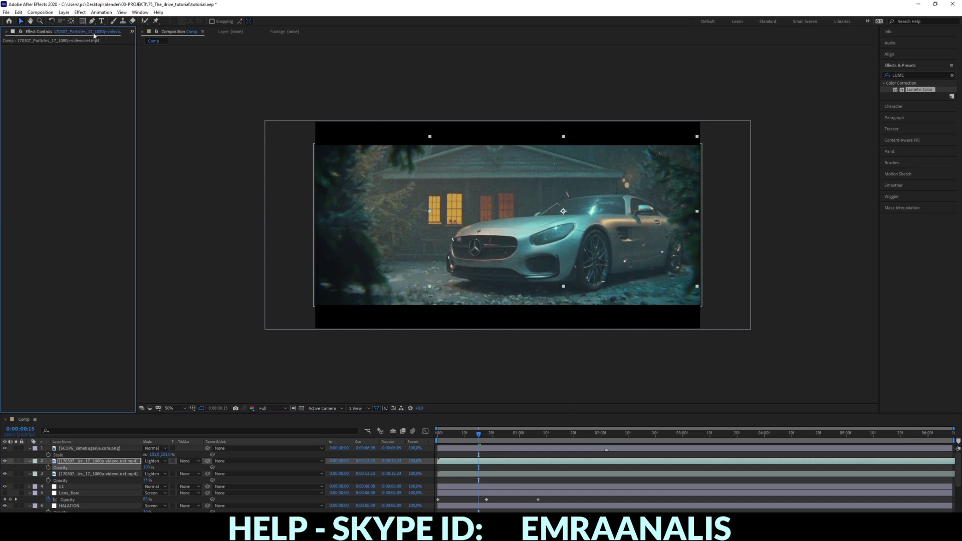
Step: Apply Fast Box Blur to the duplicate particles layer and set its blur radius to 10
{"action": "left_click", "coordinate": [923, 75]}
{"action": "type", "text": "fas"}
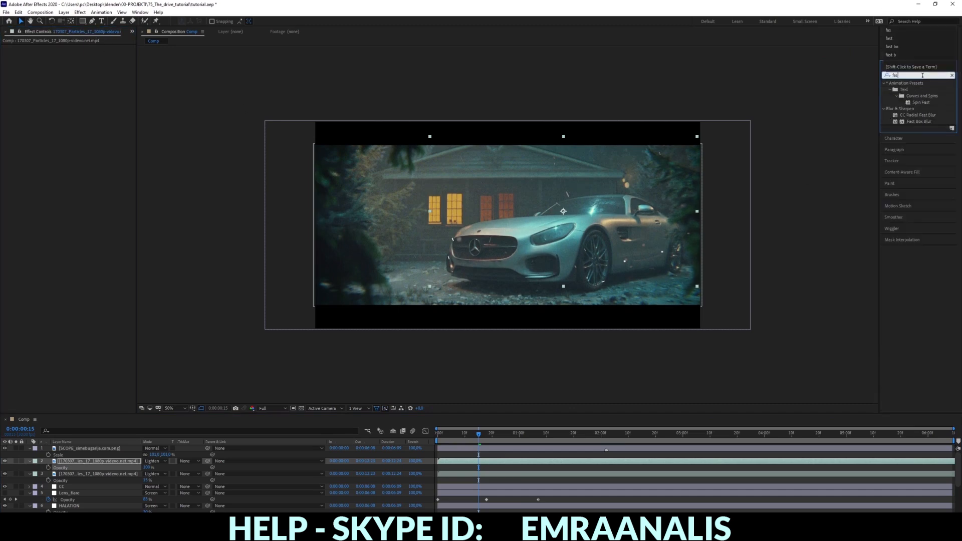
{"action": "left_click_drag", "start_coordinate": [919, 122], "coordinate": [88, 98]}
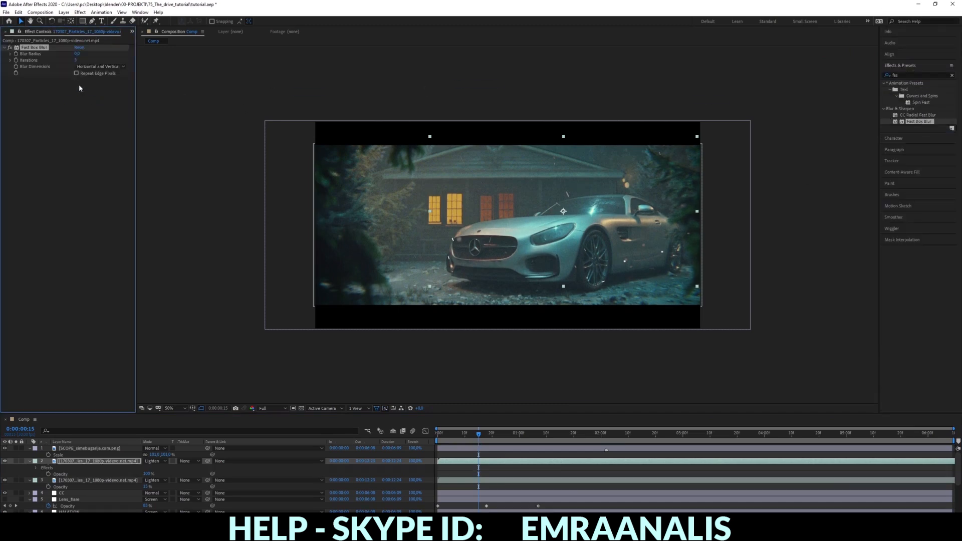
{"action": "left_click", "coordinate": [78, 54]}
{"action": "type", "text": "10"}
{"action": "key", "text": "Return"}
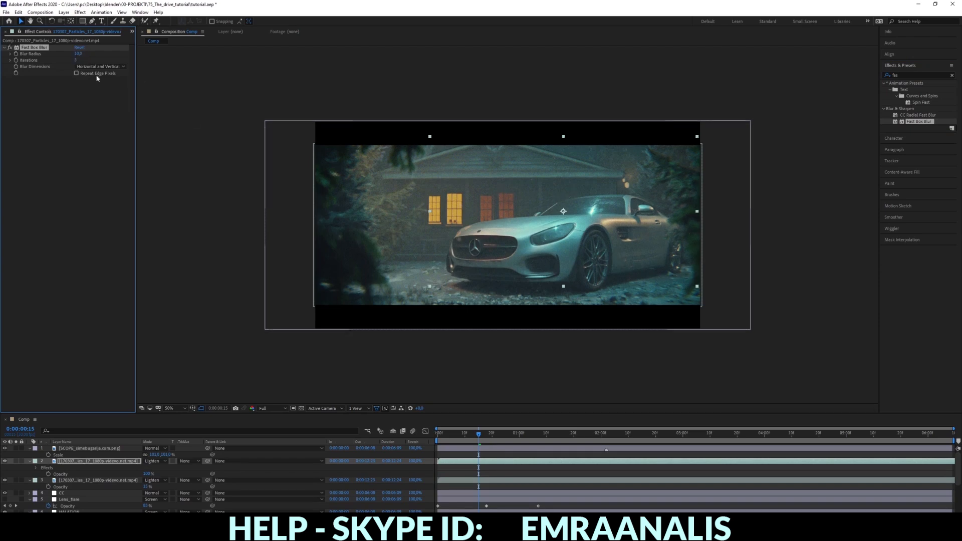
Step: Lower the Fast Box Blur radius on the duplicate particles layer to 2 and finally to 1
{"action": "left_click", "coordinate": [78, 54]}
{"action": "type", "text": "2"}
{"action": "key", "text": "Return"}
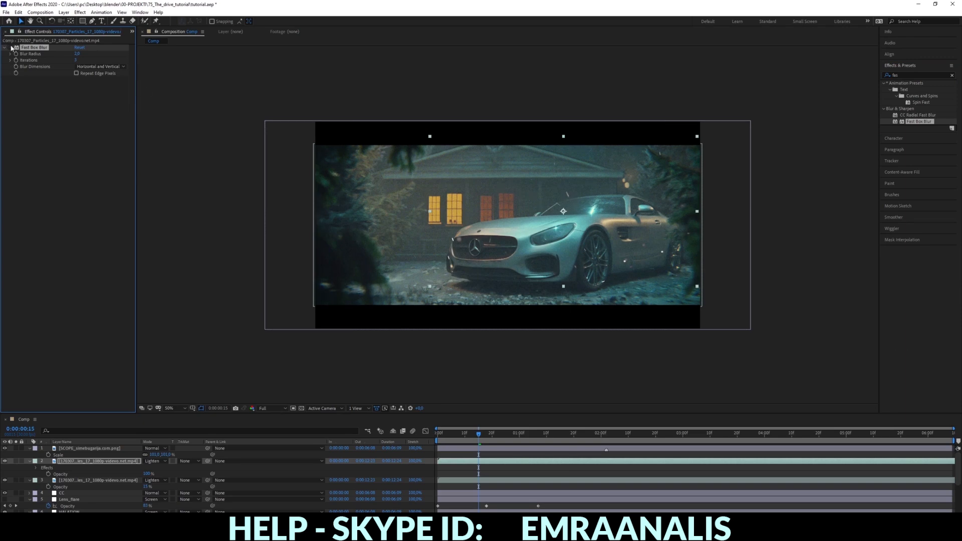
{"action": "left_click", "coordinate": [85, 58]}
{"action": "type", "text": "10"}
{"action": "key", "text": "Return"}
{"action": "left_click", "coordinate": [5, 48]}
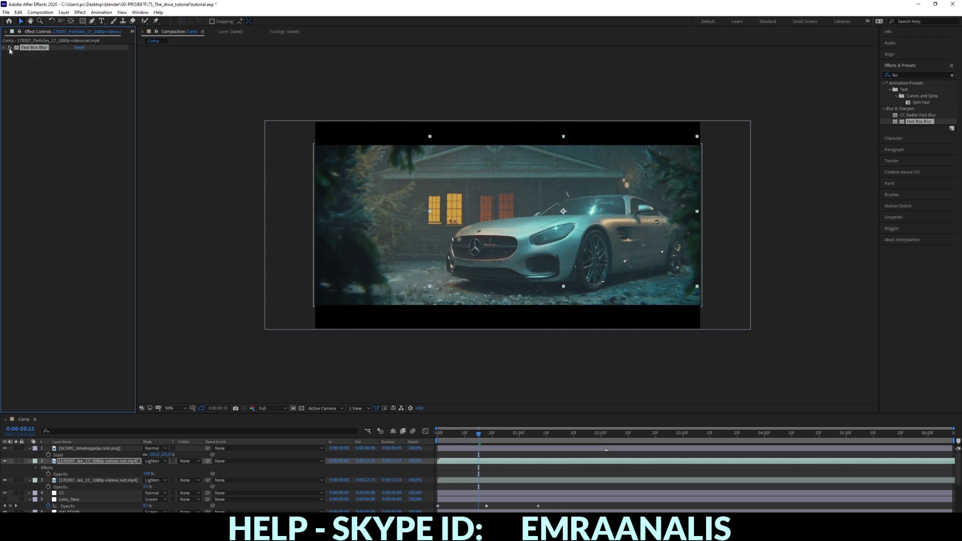
{"action": "left_click", "coordinate": [5, 47]}
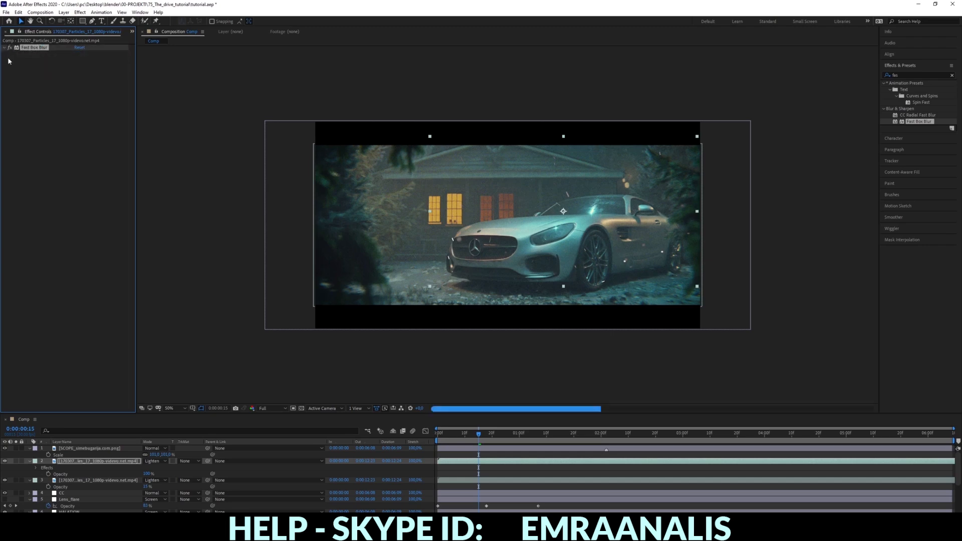
Step: Set the opacity of the blurred duplicate particles layer to 20%
{"action": "left_click", "coordinate": [114, 465]}
{"action": "left_click", "coordinate": [146, 474]}
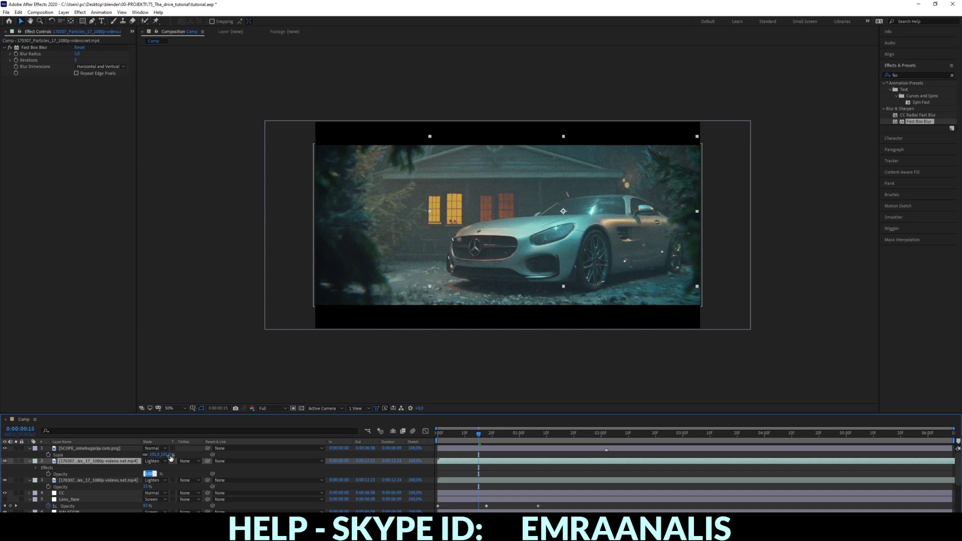
{"action": "key", "text": "Return"}
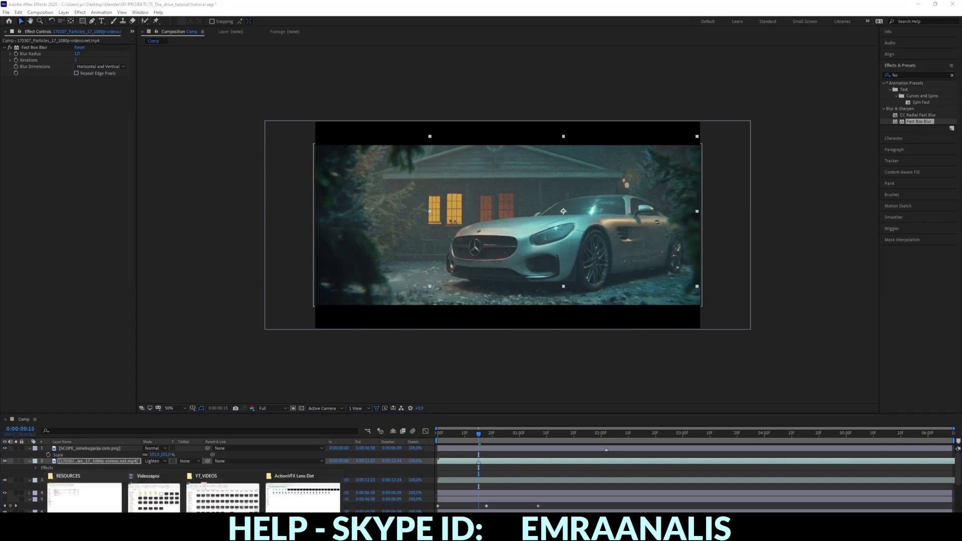
Step: Open the ActionVFX Lens Dirt folder, and copy the free lens dirt overlays link from the links text file
{"action": "left_click", "coordinate": [293, 495]}
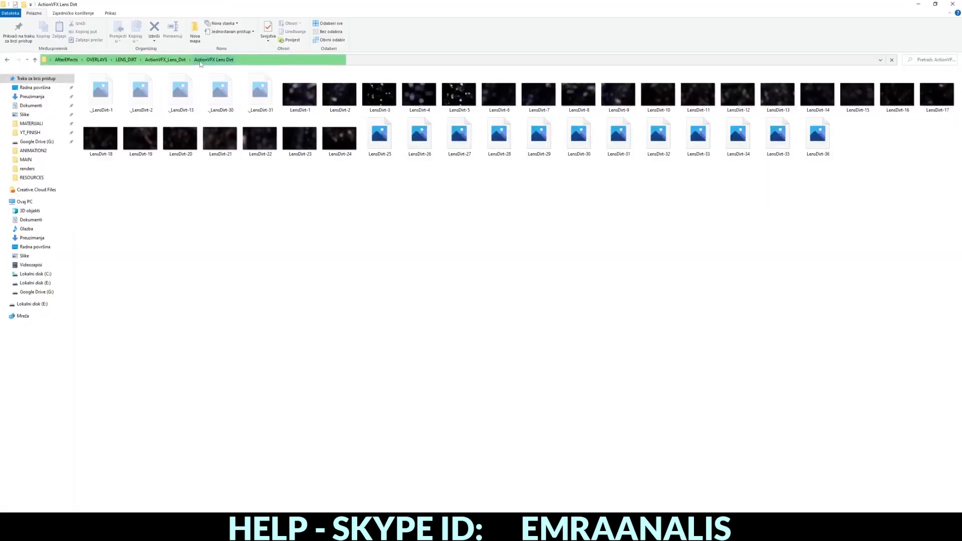
{"action": "key", "text": "alt+Tab"}
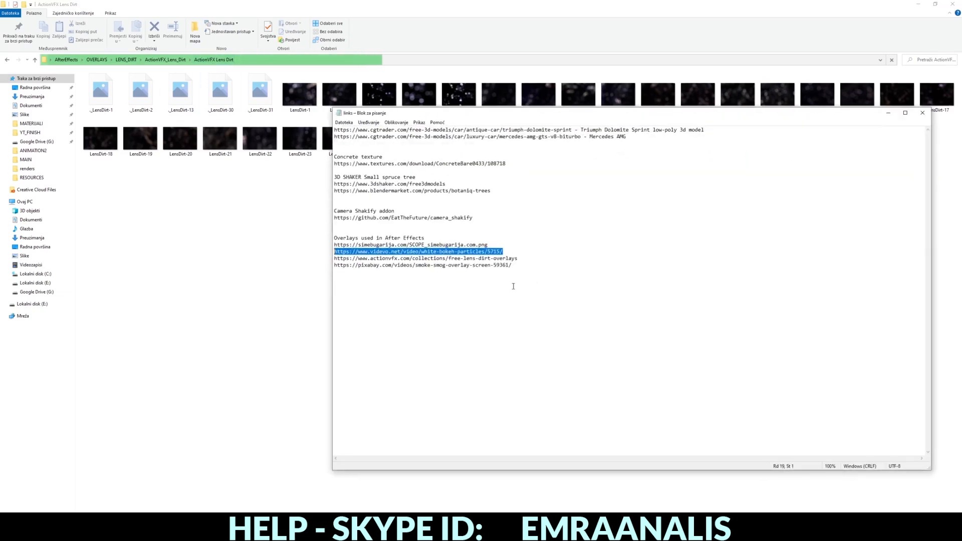
{"action": "left_click", "coordinate": [516, 259]}
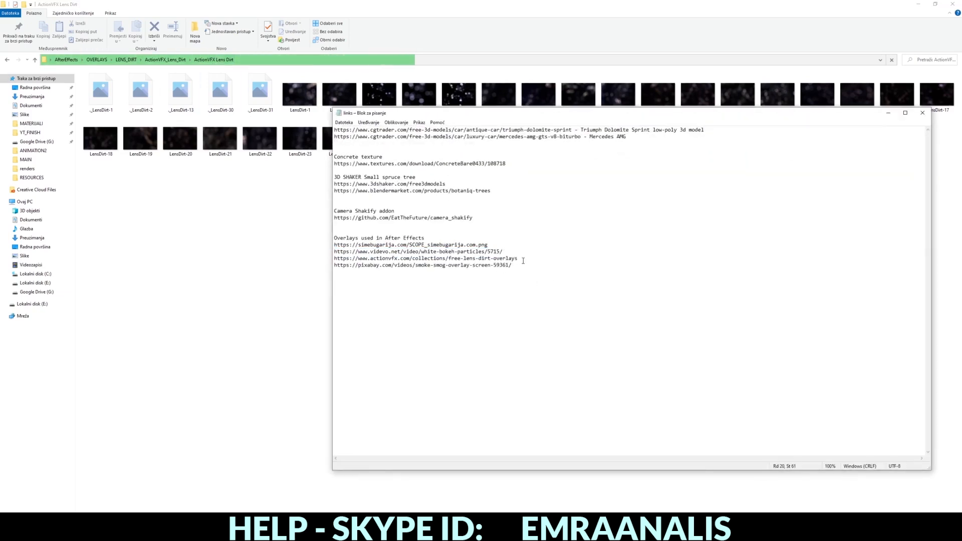
{"action": "left_click_drag", "start_coordinate": [523, 260], "coordinate": [334, 259]}
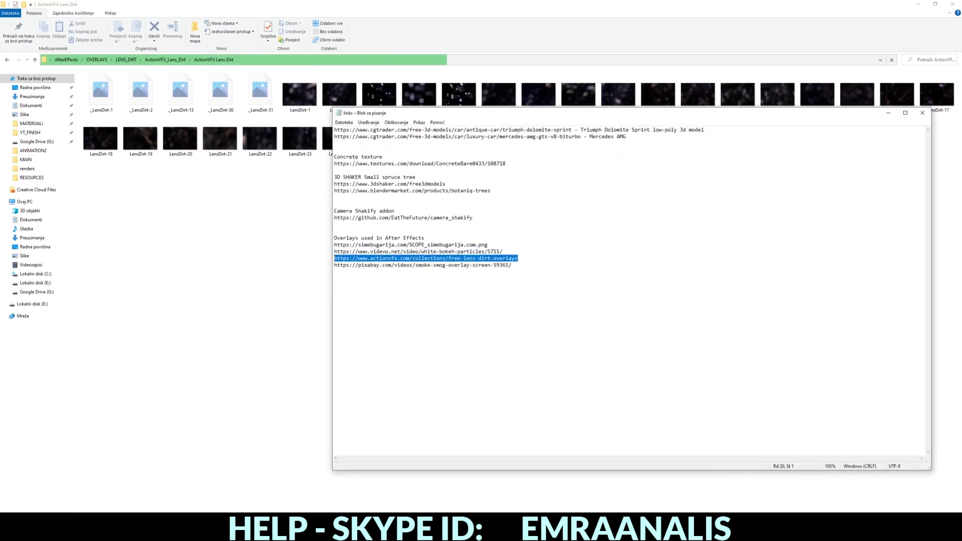
{"action": "key", "text": "ctrl+c"}
Step: Load the copied ActionVFX link in the web browser and view the collection's download section
{"action": "key", "text": "alt+Tab"}
{"action": "left_click", "coordinate": [282, 22]}
{"action": "key", "text": "ctrl+v"}
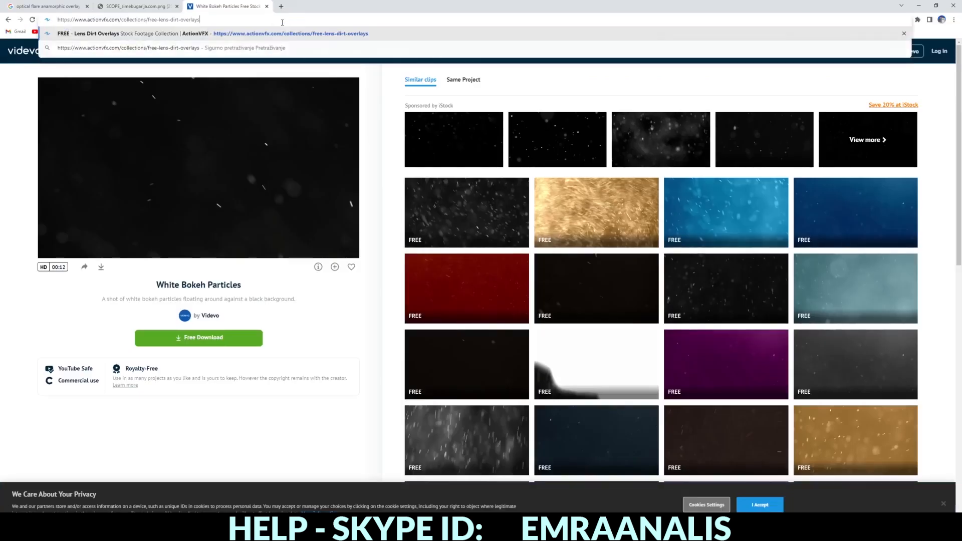
{"action": "key", "text": "Return"}
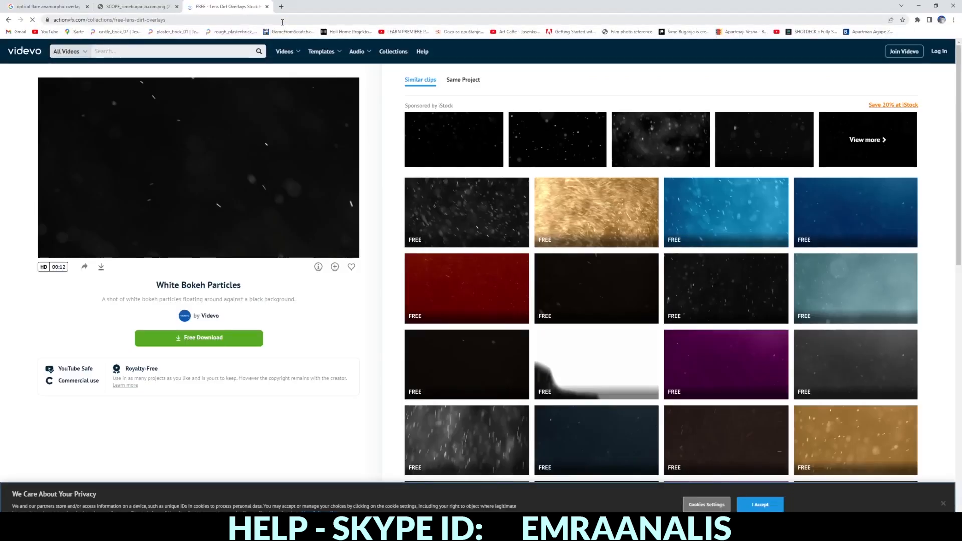
{"action": "scroll", "coordinate": [526, 295], "scroll_direction": "down", "scroll_amount": 1}
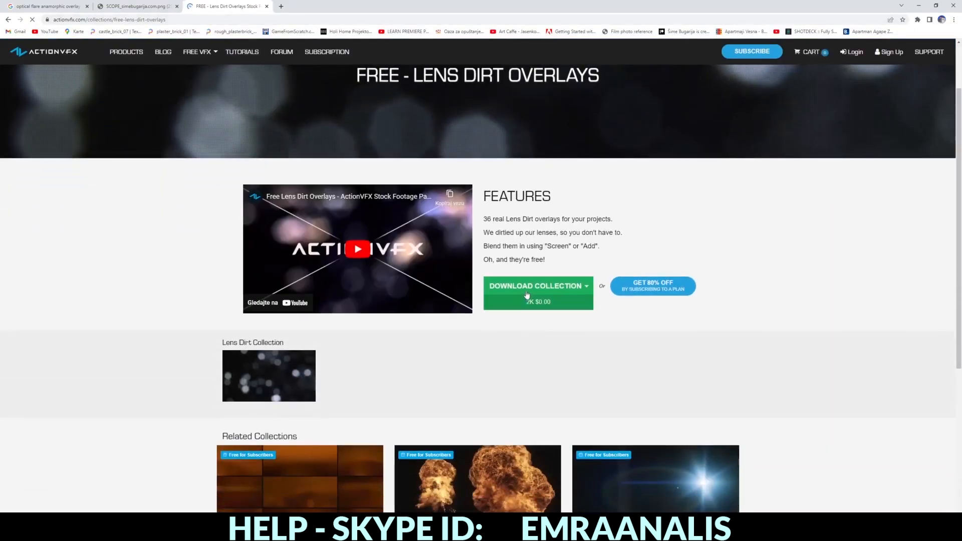
Step: Return to the ActionVFX Lens Dirt folder and preview the images one after another from LensDirt-1, ending with LensDirt-26
{"action": "mouse_move", "coordinate": [194, 531]}
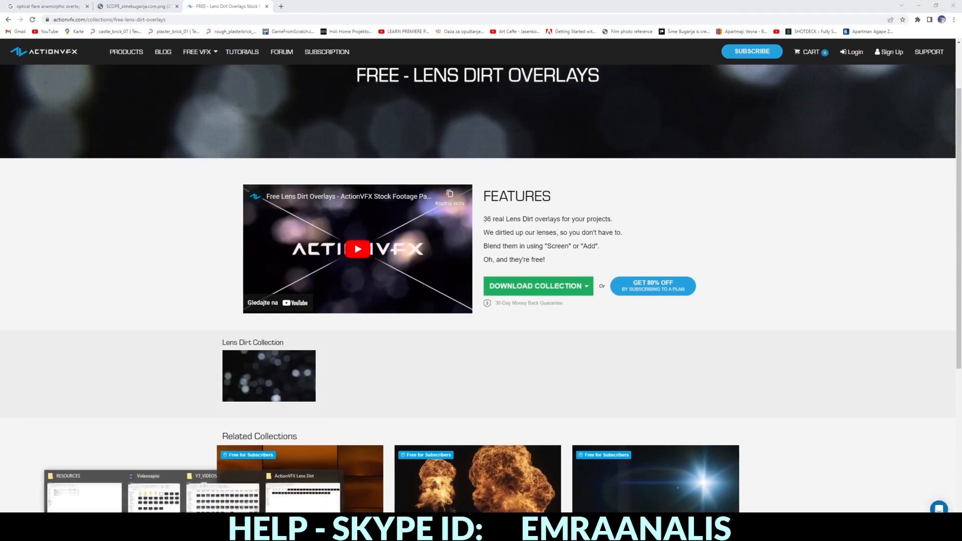
{"action": "left_click", "coordinate": [303, 493]}
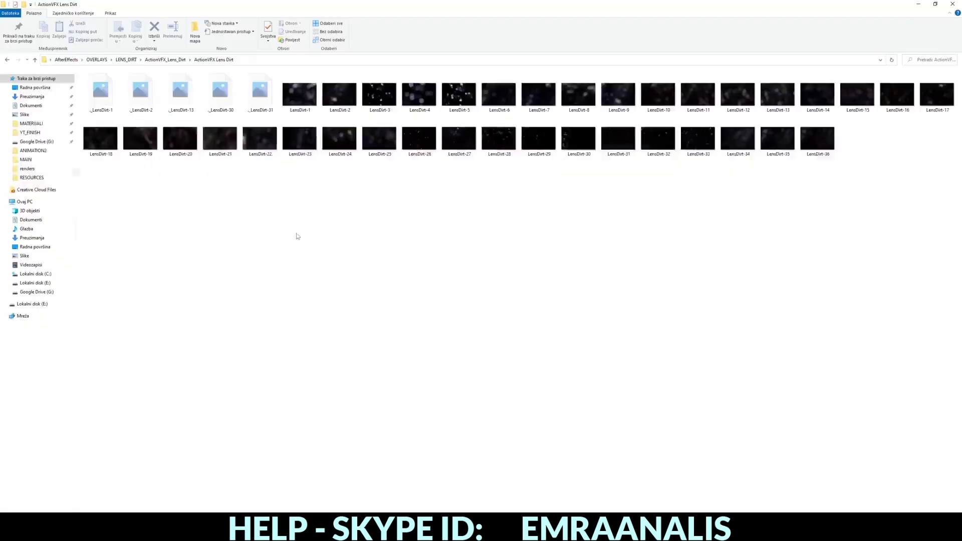
{"action": "double_click", "coordinate": [313, 111]}
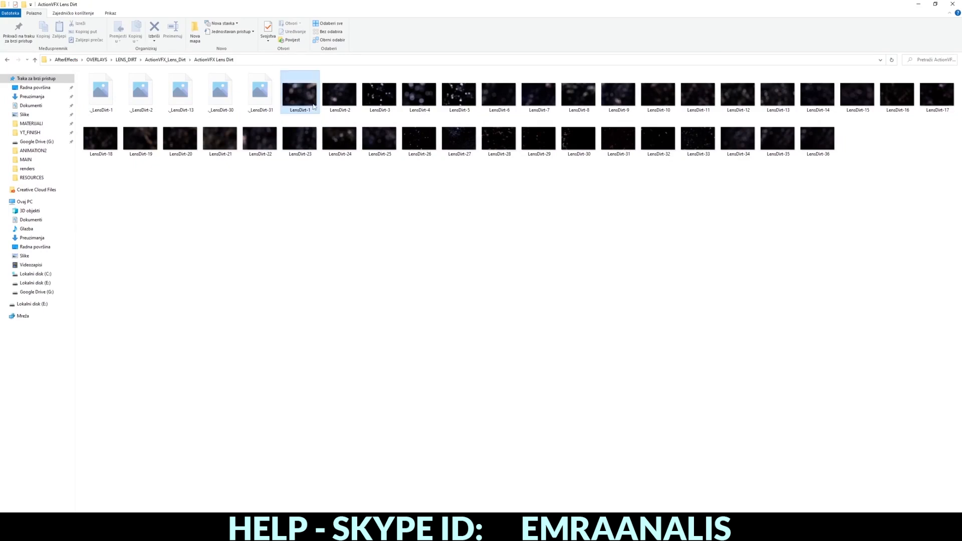
{"action": "left_click", "coordinate": [545, 219]}
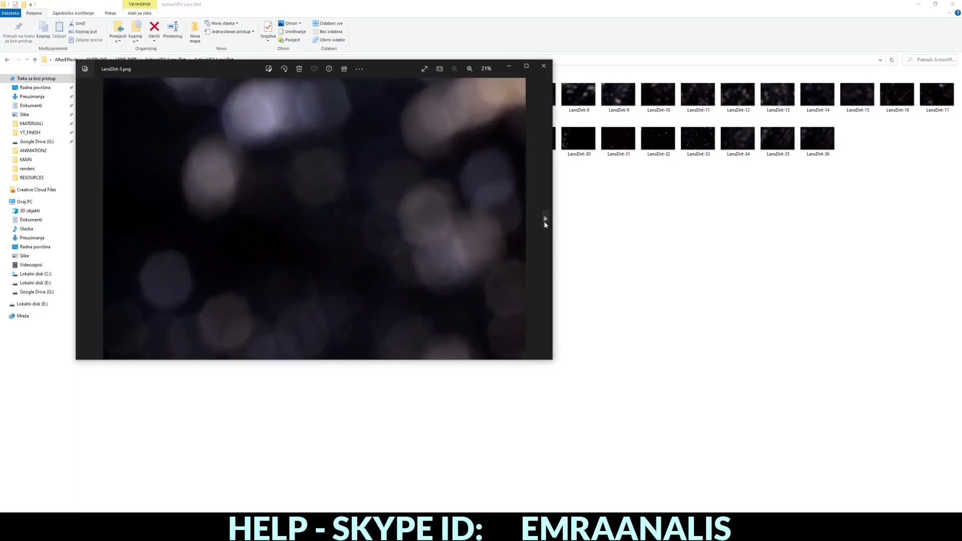
{"action": "left_click", "coordinate": [545, 219]}
{"action": "left_click", "coordinate": [545, 219]}
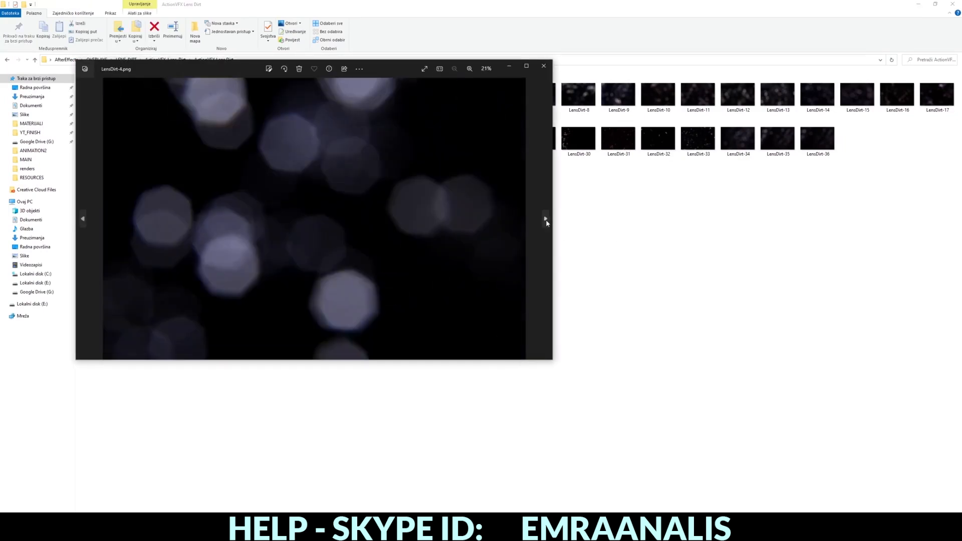
{"action": "left_click", "coordinate": [545, 219]}
{"action": "left_click", "coordinate": [545, 218]}
{"action": "left_click", "coordinate": [545, 219]}
{"action": "left_click", "coordinate": [546, 218]}
{"action": "left_click", "coordinate": [546, 219]}
{"action": "double_click", "coordinate": [546, 219]}
{"action": "left_click", "coordinate": [546, 219]}
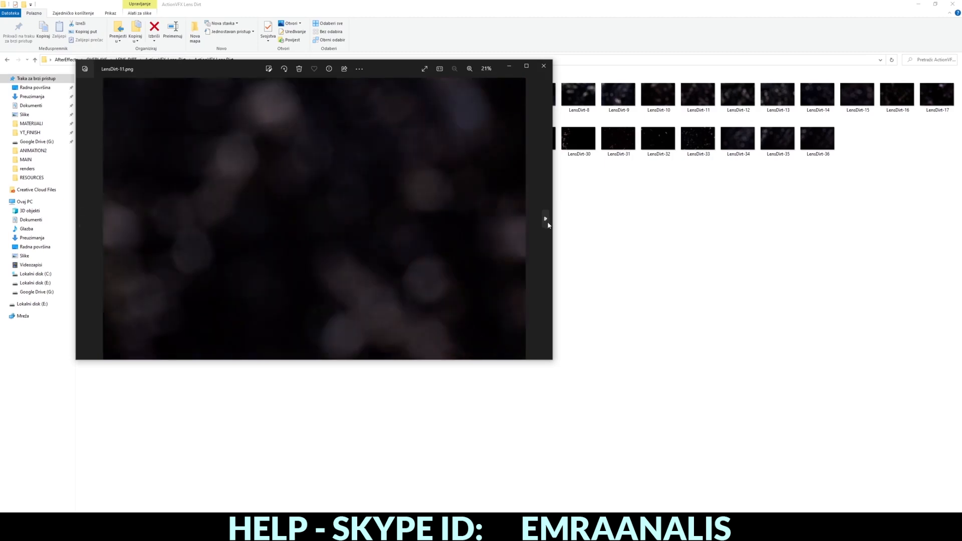
{"action": "double_click", "coordinate": [546, 219]}
{"action": "double_click", "coordinate": [545, 219]}
{"action": "left_click", "coordinate": [546, 219]}
{"action": "double_click", "coordinate": [545, 218]}
{"action": "left_click", "coordinate": [545, 219]}
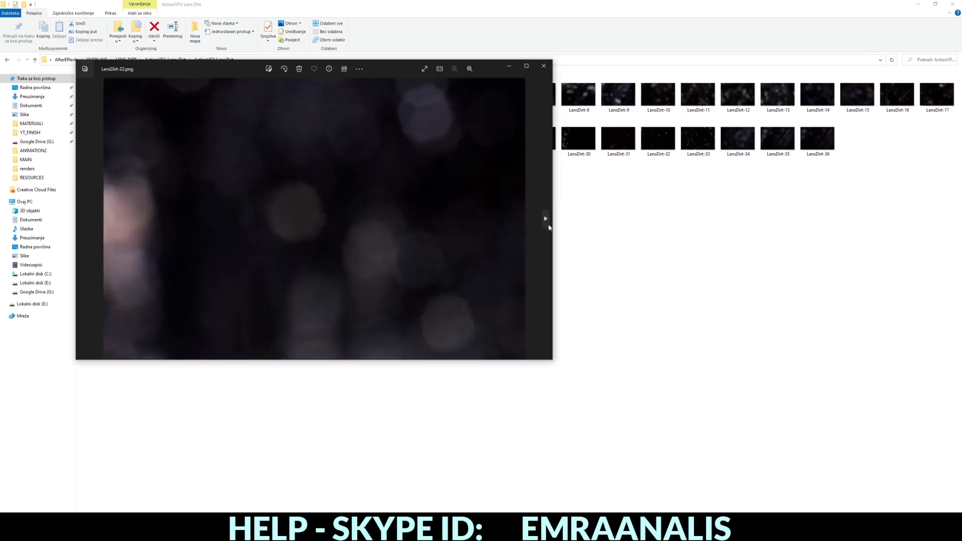
{"action": "left_click", "coordinate": [545, 219]}
{"action": "left_click", "coordinate": [544, 66]}
{"action": "double_click", "coordinate": [418, 138]}
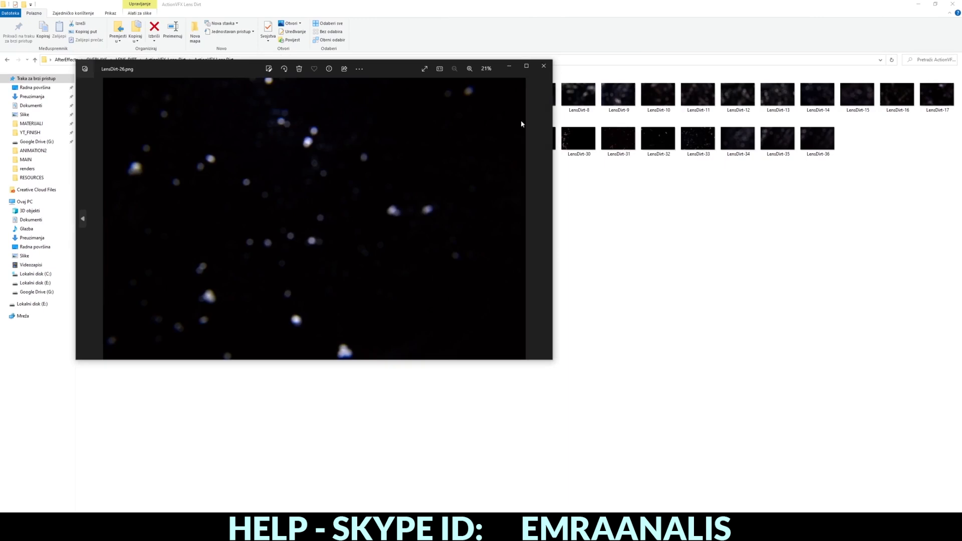
{"action": "left_click", "coordinate": [543, 66]}
Step: Import LensDirt-26.png from the lens dirt folder into the OVERLAYS folder of the After Effects project
{"action": "left_click_drag", "start_coordinate": [410, 153], "coordinate": [29, 37]}
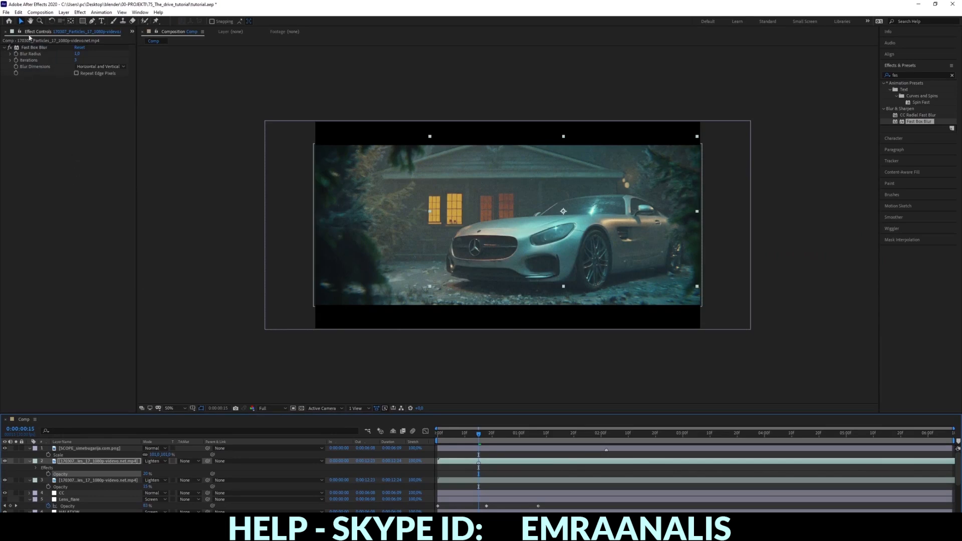
{"action": "left_click", "coordinate": [133, 33]}
{"action": "left_click", "coordinate": [145, 38]}
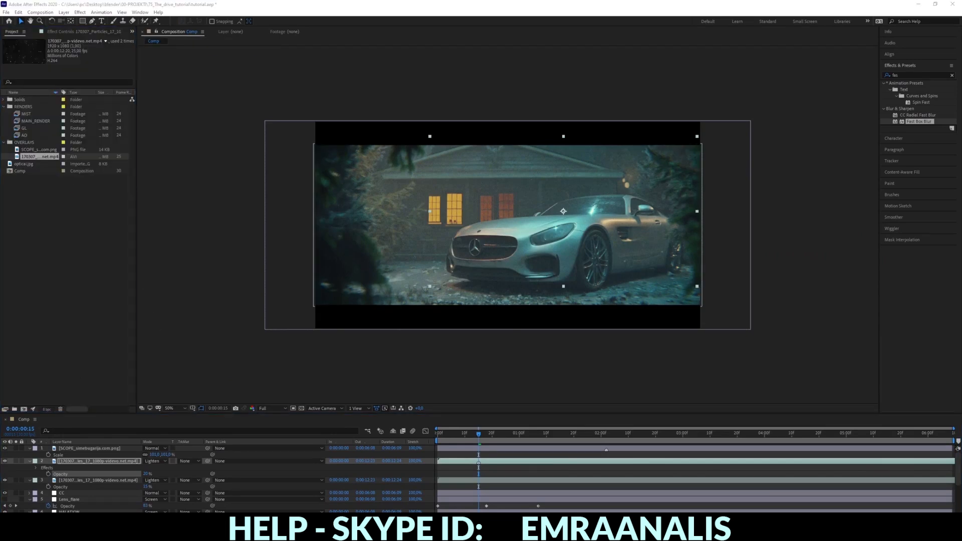
{"action": "mouse_move", "coordinate": [190, 529]}
{"action": "left_click", "coordinate": [301, 493]}
{"action": "left_click_drag", "start_coordinate": [413, 160], "coordinate": [59, 207]}
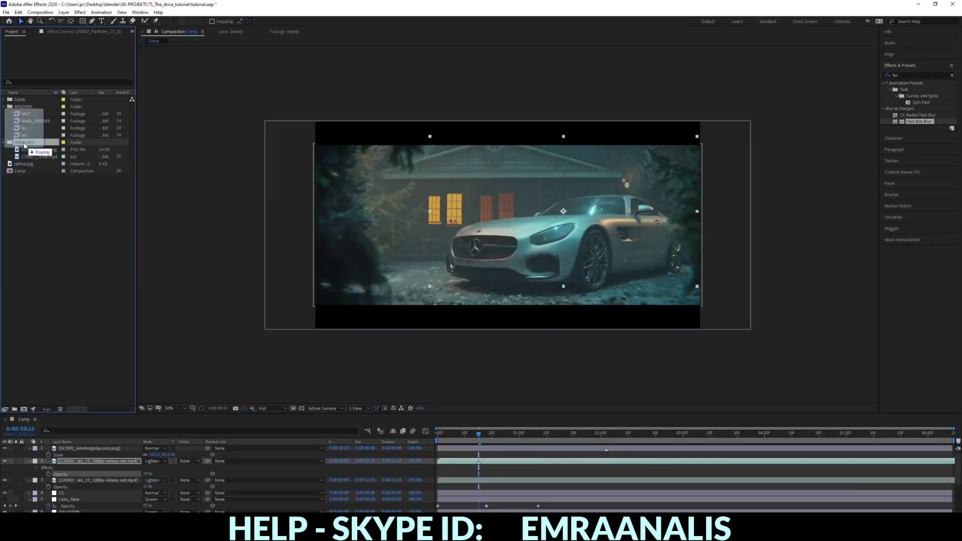
Step: Add LensDirt-26.png to the composition directly below the scope frame layer and scale it down to about 38%
{"action": "left_click_drag", "start_coordinate": [48, 158], "coordinate": [83, 460]}
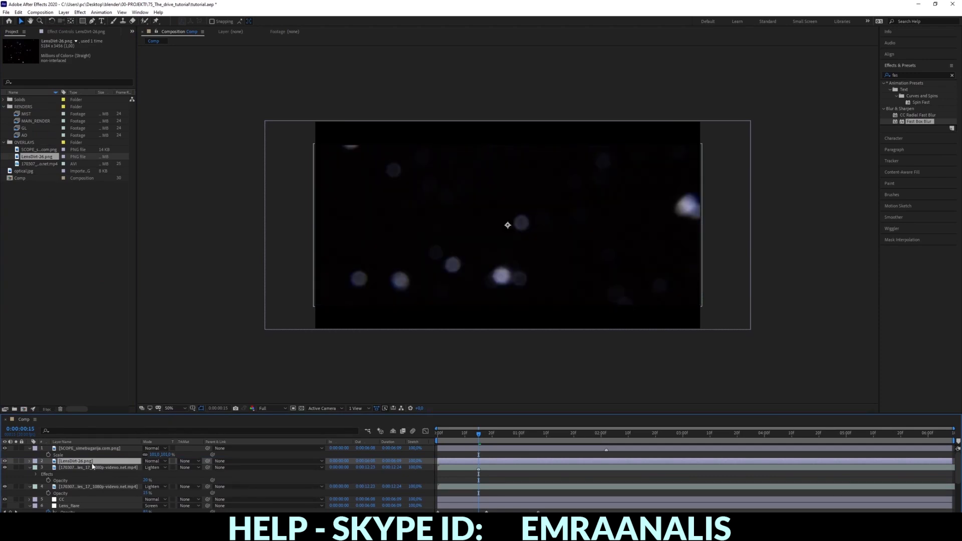
{"action": "key", "text": "s"}
{"action": "left_click_drag", "start_coordinate": [153, 467], "coordinate": [117, 468]}
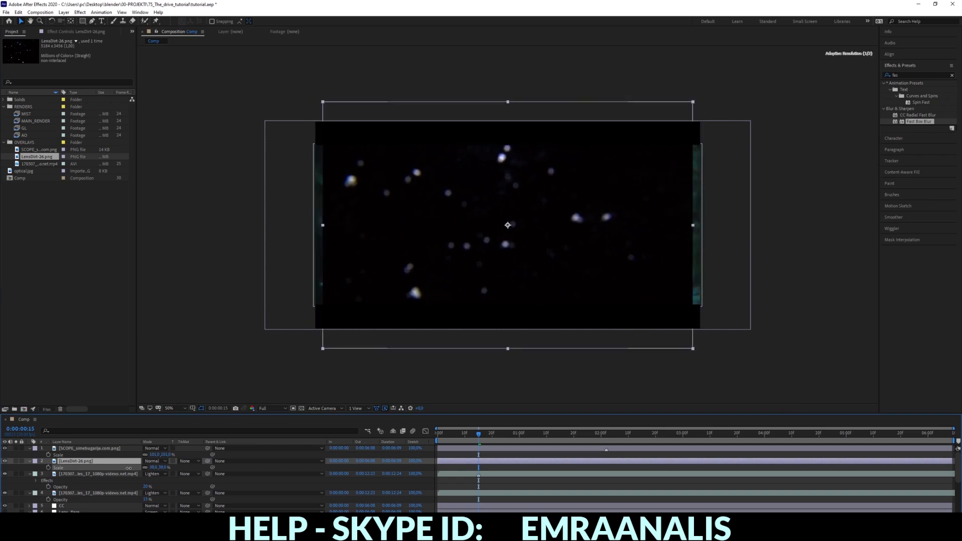
Step: Set the lens dirt layer's blend mode to Screen and shift the layer slightly down and to the left
{"action": "left_click", "coordinate": [147, 461]}
{"action": "left_click", "coordinate": [160, 223]}
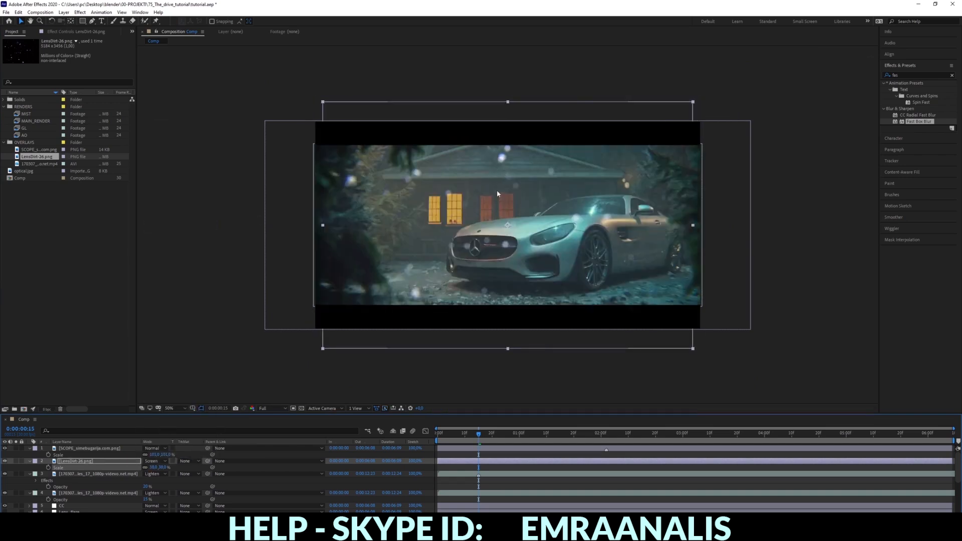
{"action": "left_click_drag", "start_coordinate": [498, 159], "coordinate": [474, 186]}
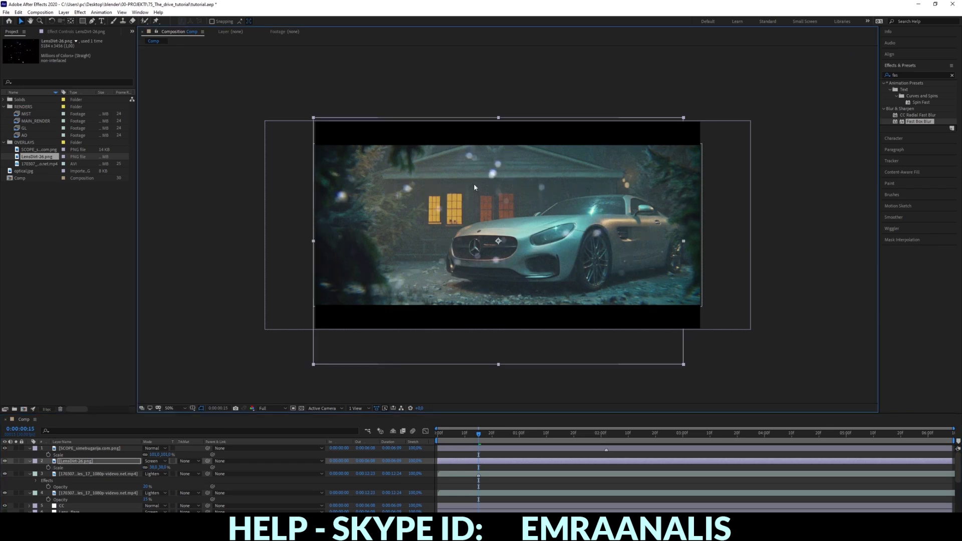
Step: Set the lens dirt layer's opacity to 30% and move its brightest spot down-left onto the lit house windows
{"action": "left_click", "coordinate": [99, 464]}
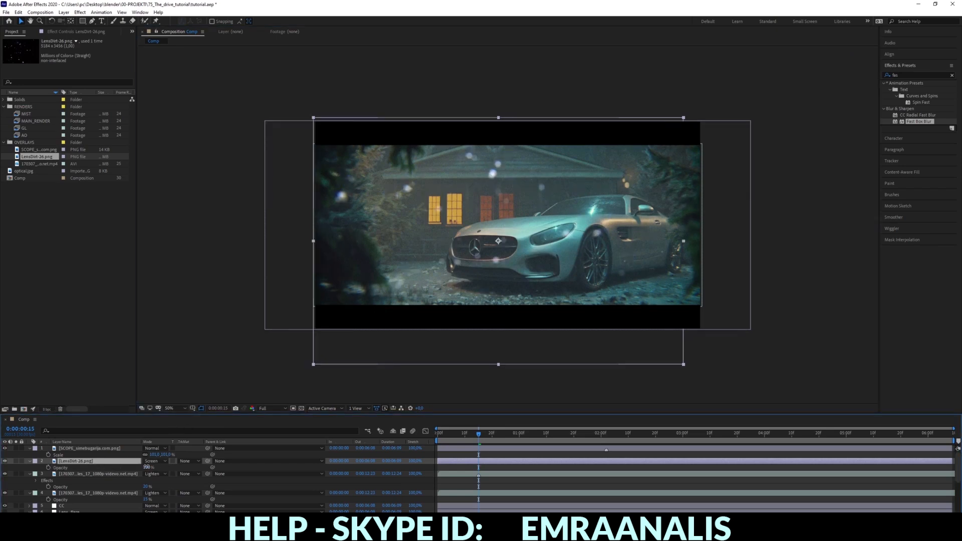
{"action": "type", "text": "30"}
{"action": "key", "text": "Return"}
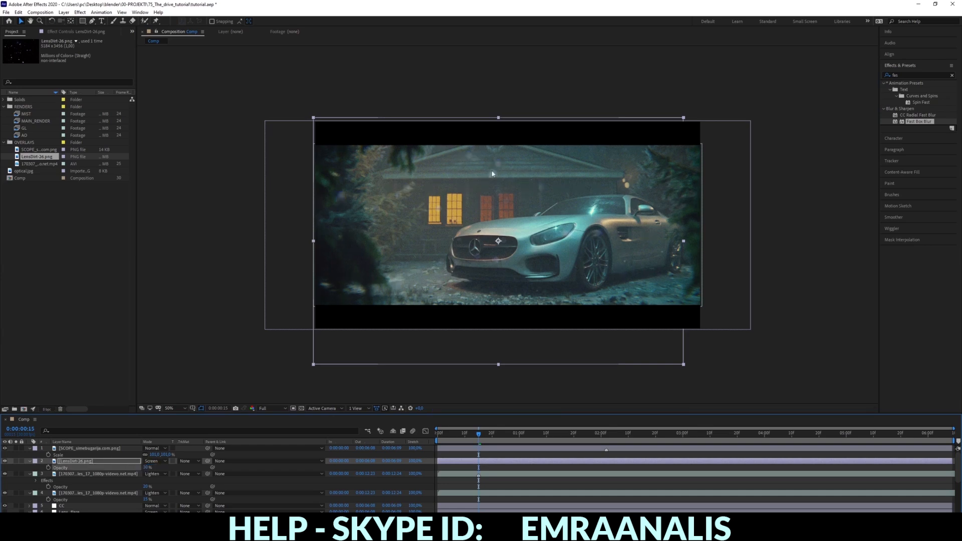
{"action": "left_click_drag", "start_coordinate": [492, 174], "coordinate": [451, 211]}
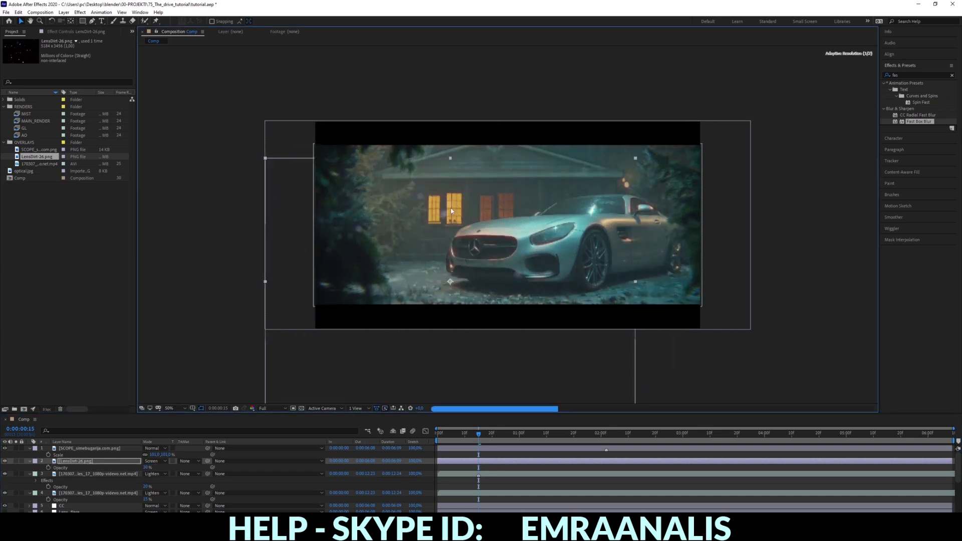
Step: Draw a closed freeform Pen tool mask on the LensDirt-26 layer around the lit house windows, extending to the car's grille
{"action": "left_click", "coordinate": [93, 21]}
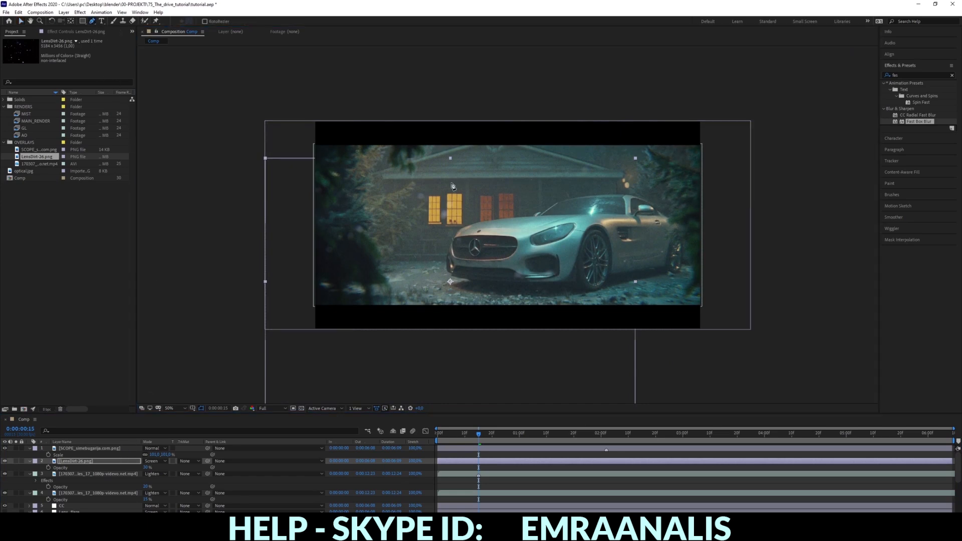
{"action": "left_click_drag", "start_coordinate": [465, 184], "coordinate": [501, 185]}
{"action": "left_click", "coordinate": [399, 191]}
{"action": "left_click", "coordinate": [398, 228]}
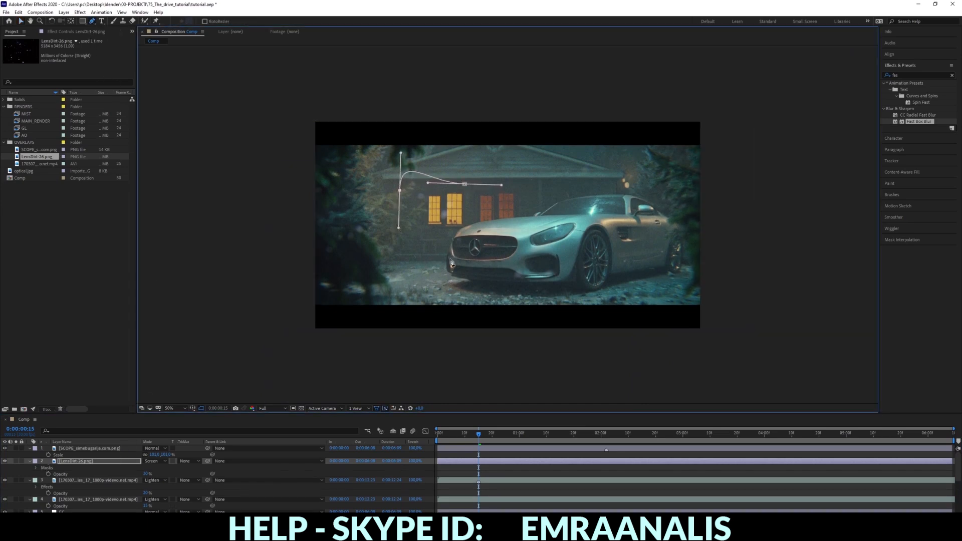
{"action": "left_click_drag", "start_coordinate": [450, 258], "coordinate": [482, 219]}
{"action": "left_click", "coordinate": [489, 199]}
{"action": "left_click", "coordinate": [465, 184]}
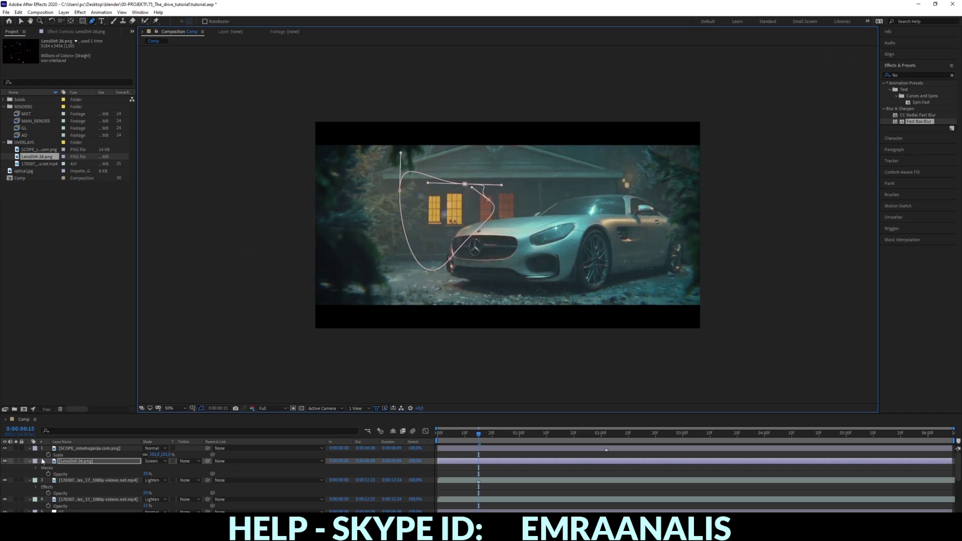
{"action": "left_click", "coordinate": [69, 448]}
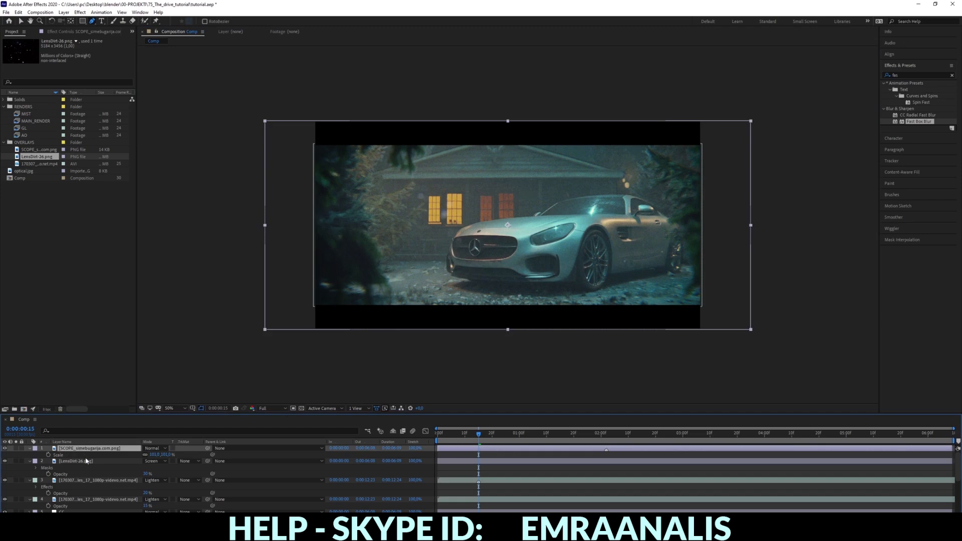
{"action": "left_click", "coordinate": [76, 461]}
Step: Preview LensDirt-4 in the lens dirt folder and import LensDirt-5.png into the project's OVERLAYS folder
{"action": "mouse_move", "coordinate": [195, 531]}
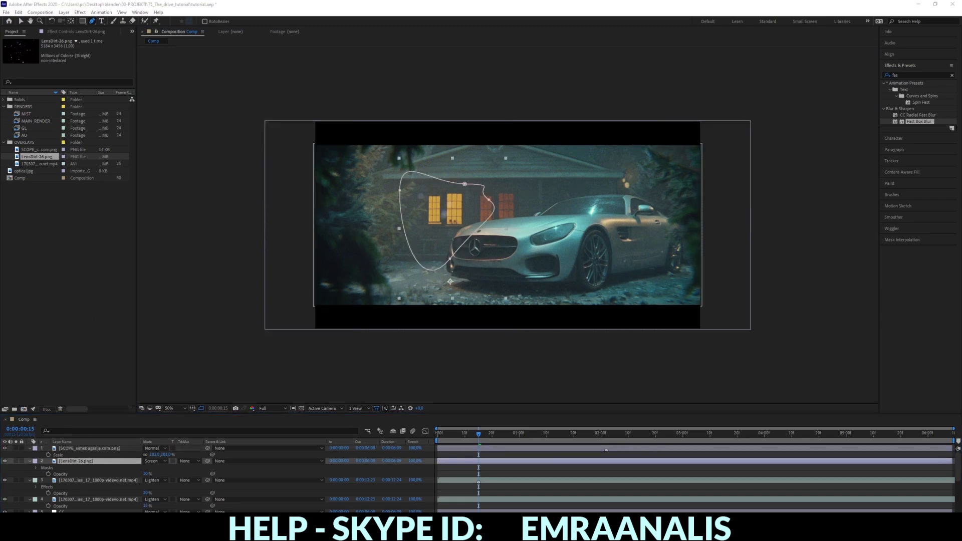
{"action": "left_click", "coordinate": [303, 493]}
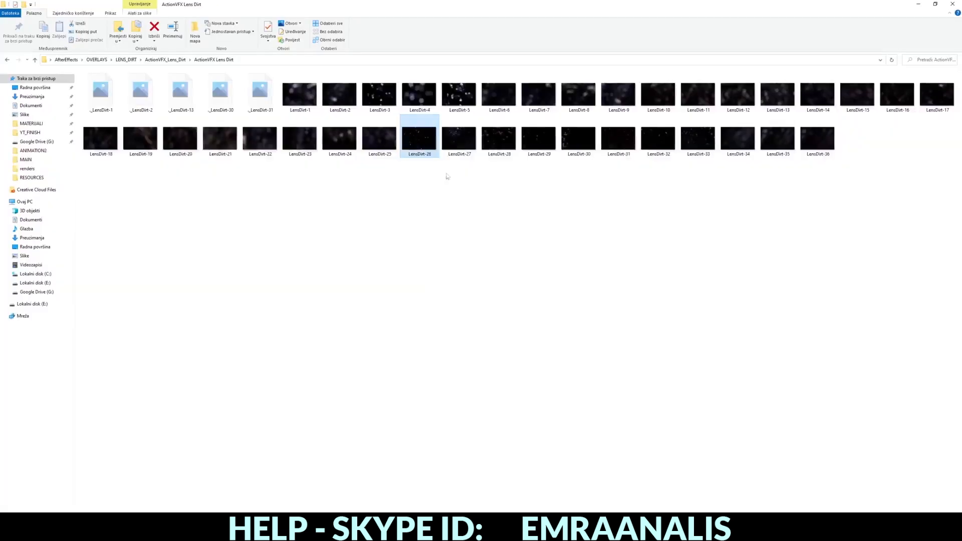
{"action": "double_click", "coordinate": [419, 95]}
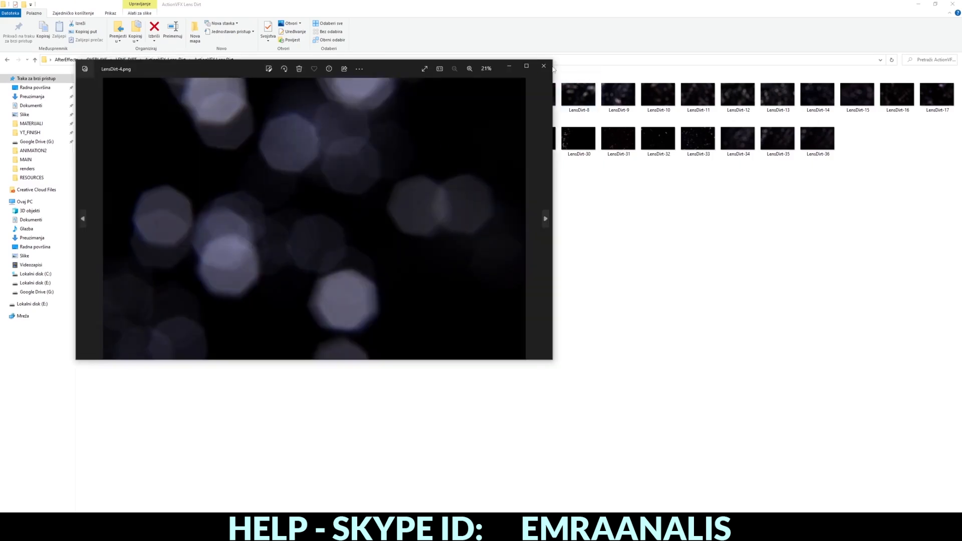
{"action": "left_click", "coordinate": [543, 65]}
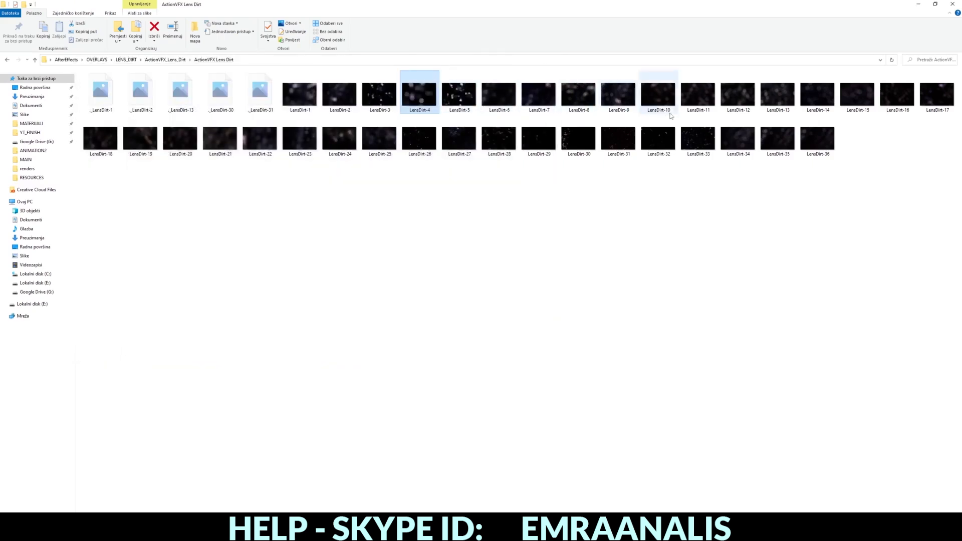
{"action": "left_click_drag", "start_coordinate": [458, 96], "coordinate": [32, 145]}
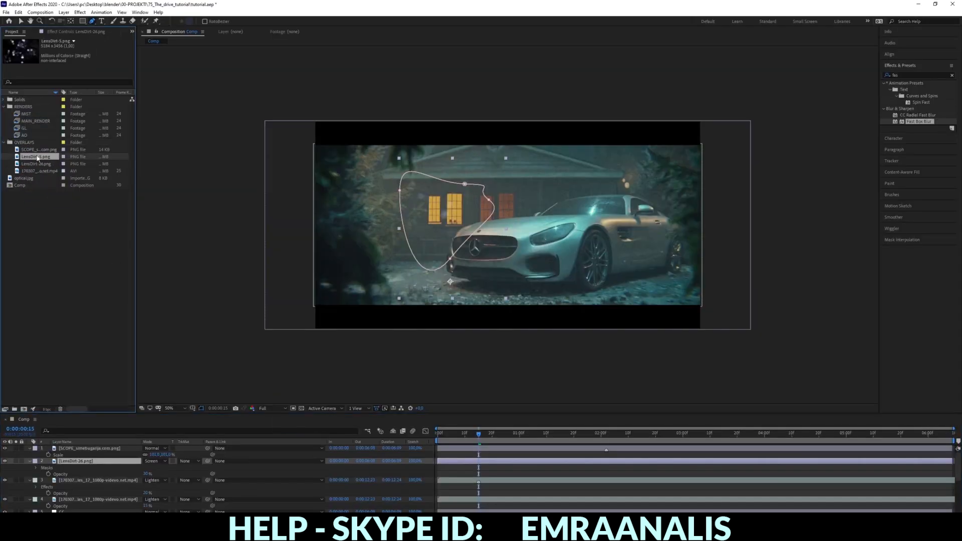
Step: Add LensDirt-5.png to the composition directly below the scope frame layer and scale it down to about 40%
{"action": "left_click_drag", "start_coordinate": [132, 458], "coordinate": [131, 459]}
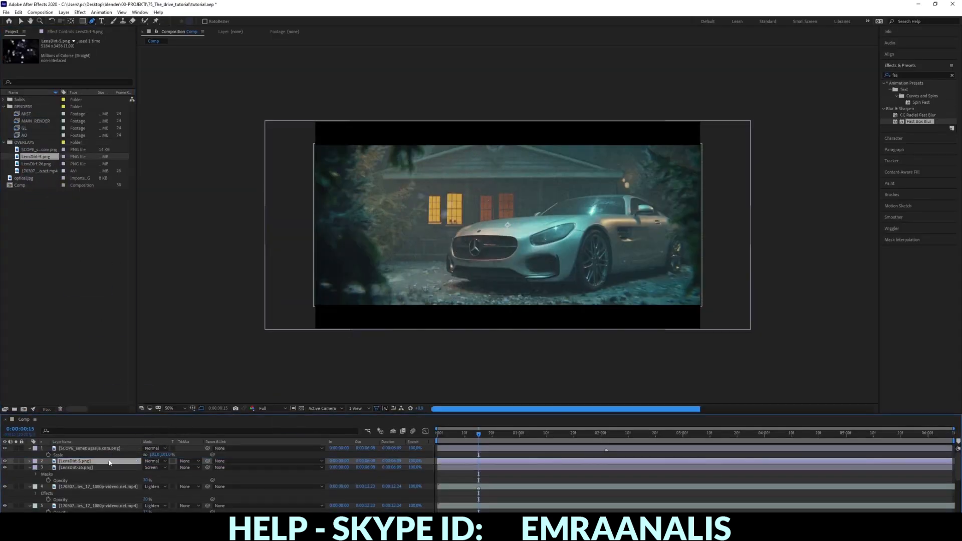
{"action": "key", "text": "s"}
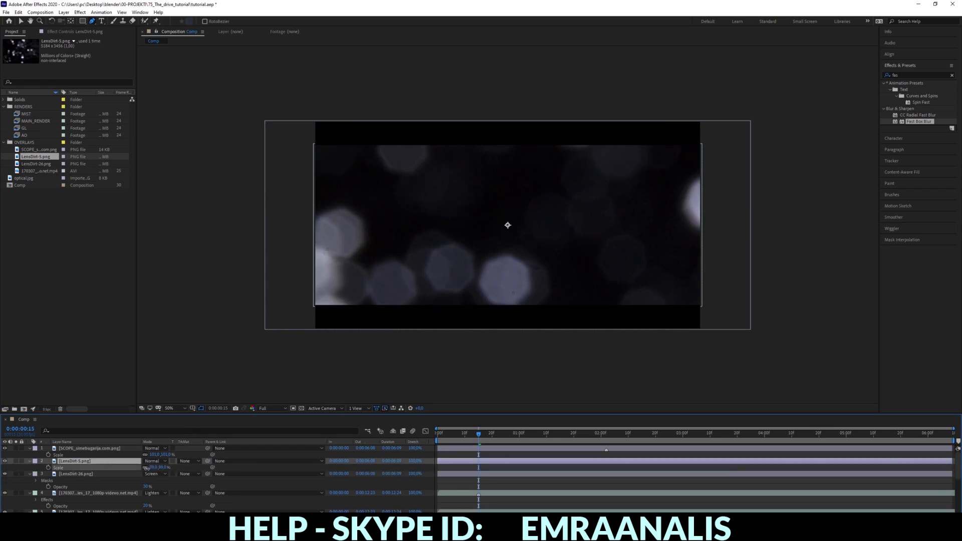
{"action": "left_click_drag", "start_coordinate": [153, 468], "coordinate": [125, 467]}
{"action": "left_click_drag", "start_coordinate": [126, 468], "coordinate": [130, 468]}
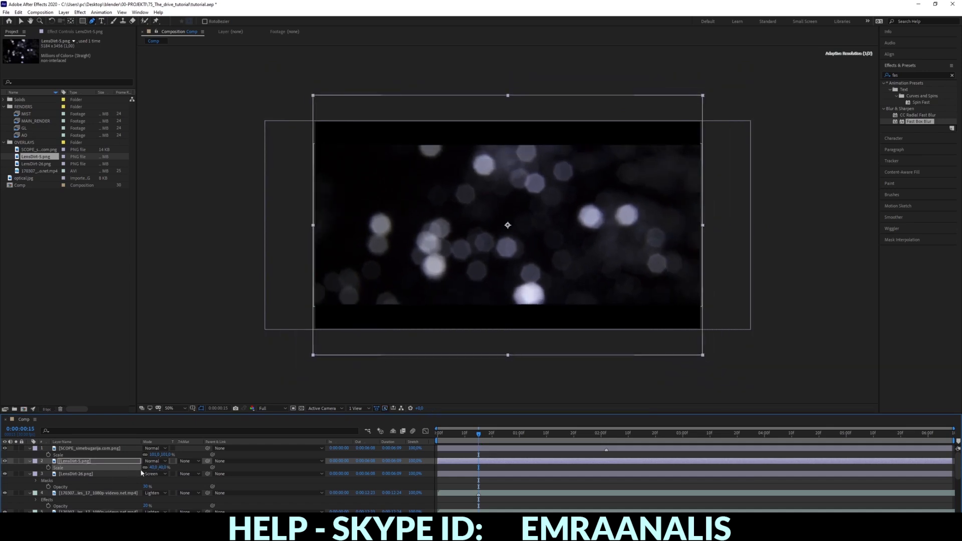
Step: Set the LensDirt-5 layer's blend mode to Screen and its opacity to 5%, comparing the image with the layer hidden and shown
{"action": "left_click", "coordinate": [155, 461]}
{"action": "left_click", "coordinate": [166, 225]}
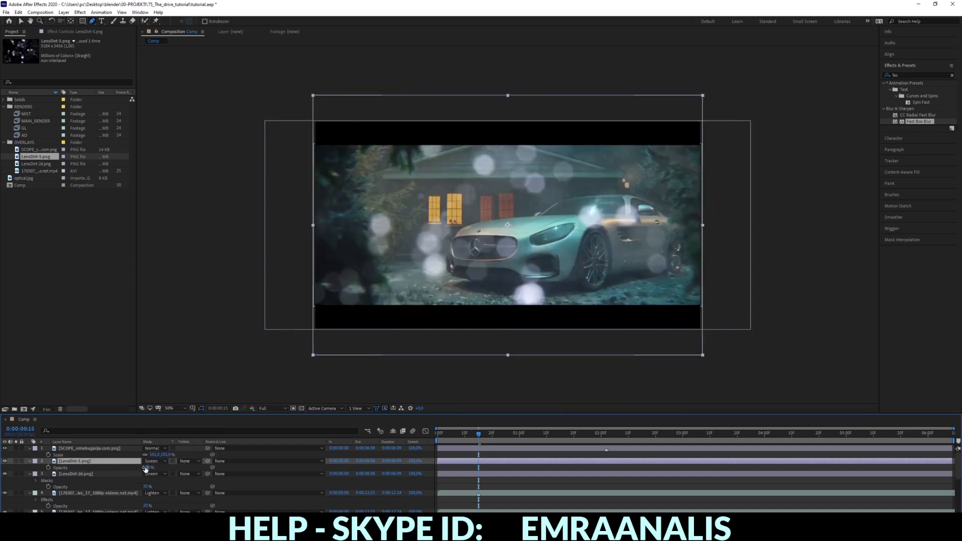
{"action": "key", "text": "Return"}
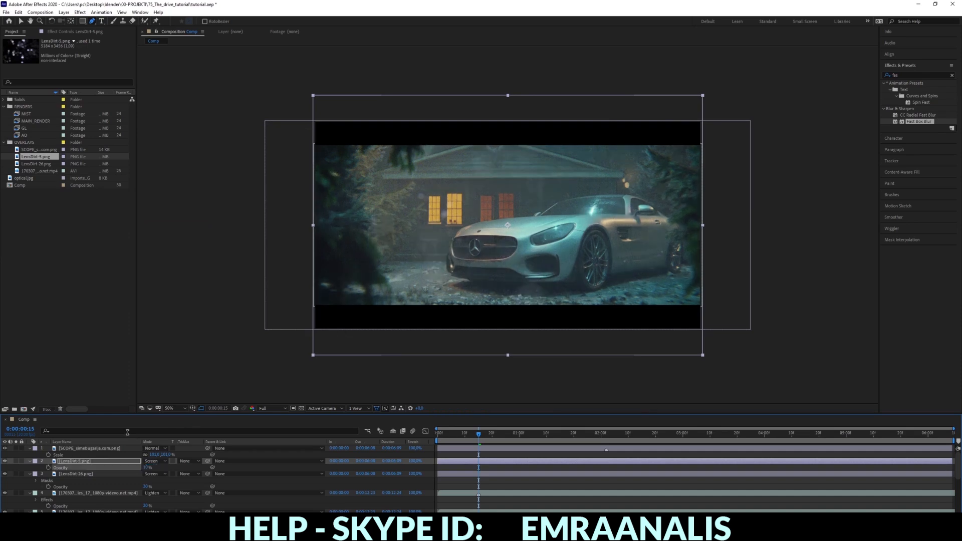
{"action": "left_click", "coordinate": [5, 461]}
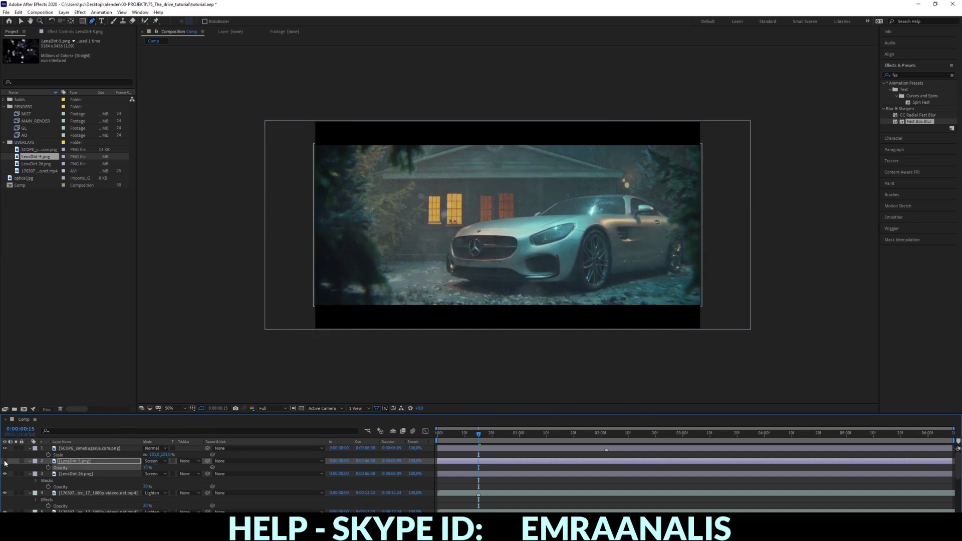
{"action": "left_click", "coordinate": [5, 461]}
{"action": "left_click", "coordinate": [5, 461]}
{"action": "left_click", "coordinate": [4, 461]}
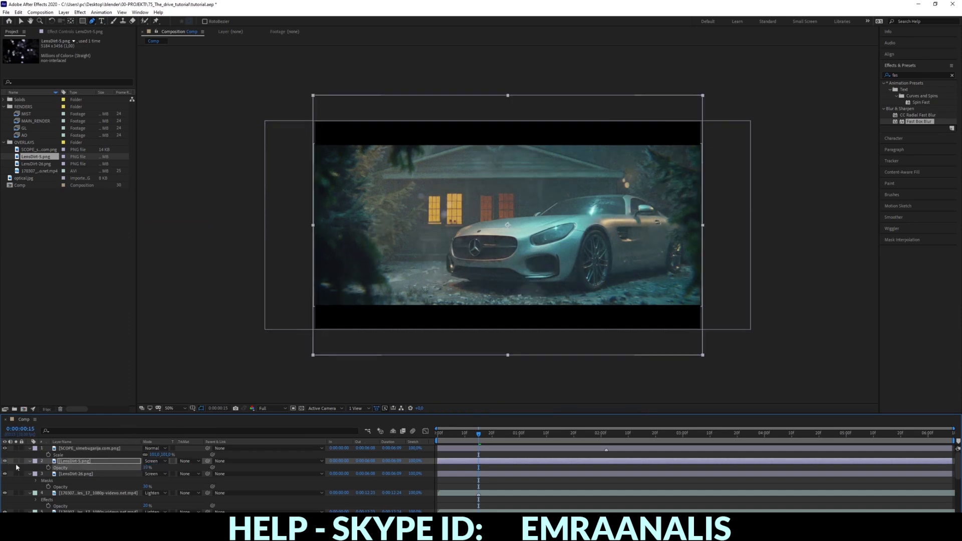
{"action": "key", "text": "Return"}
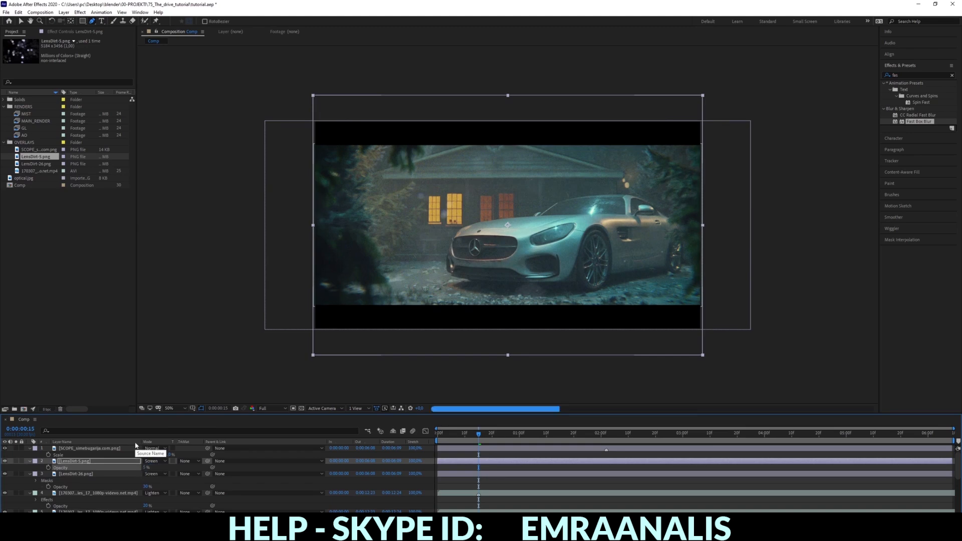
Step: Switch to the lens dirt folder and look through the overlay images from LensDirt-30 to LensDirt-34
{"action": "left_click", "coordinate": [193, 531]}
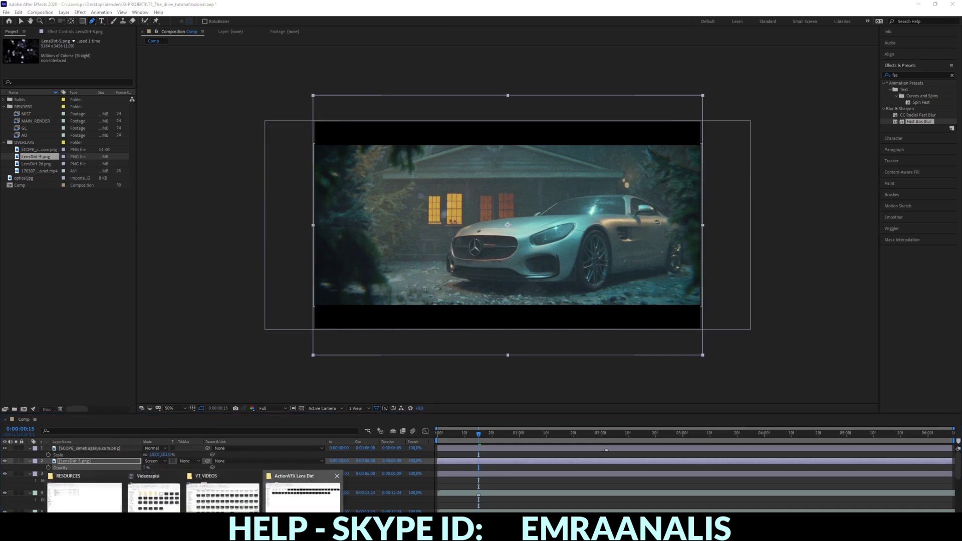
{"action": "left_click", "coordinate": [303, 496]}
{"action": "double_click", "coordinate": [594, 146]}
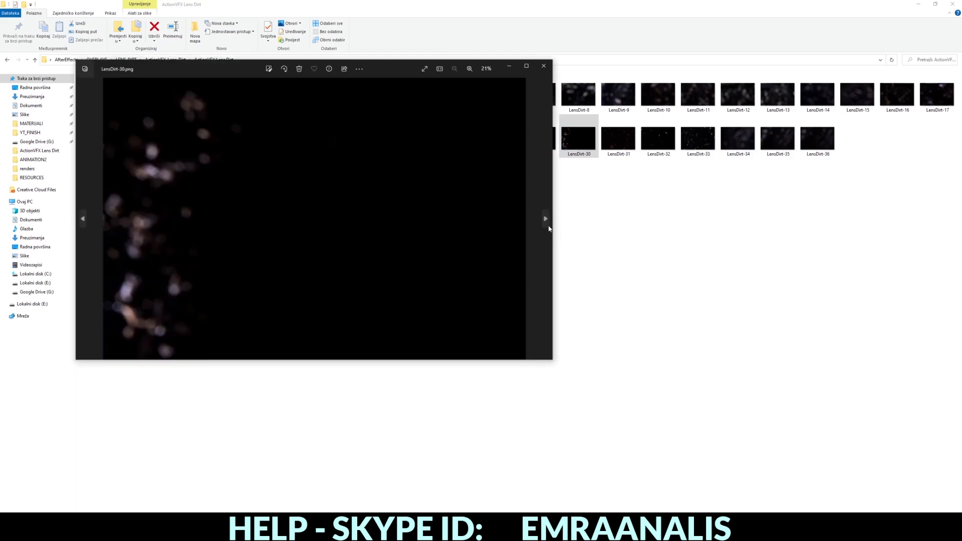
{"action": "left_click", "coordinate": [548, 225]}
{"action": "left_click", "coordinate": [548, 224]}
{"action": "left_click", "coordinate": [548, 226]}
{"action": "left_click", "coordinate": [548, 226]}
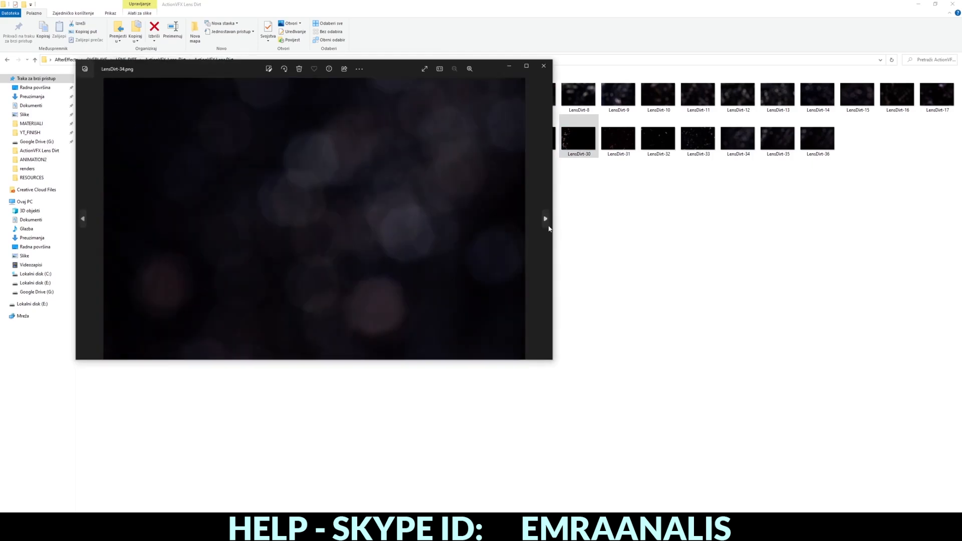
{"action": "left_click", "coordinate": [81, 219]}
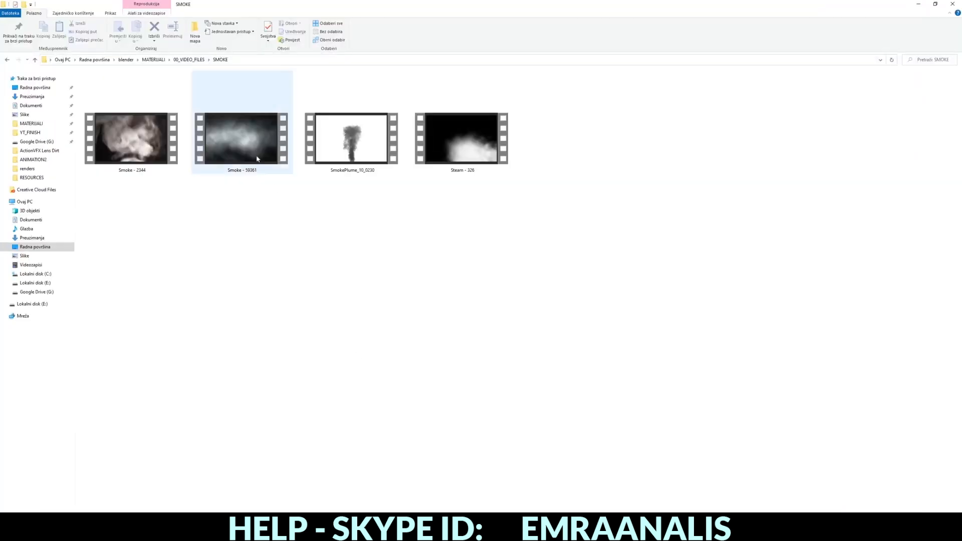
Step: Preview the Smoke - 59361 clip and open its Pixabay download page in the browser using the link from the links text file
{"action": "double_click", "coordinate": [257, 159]}
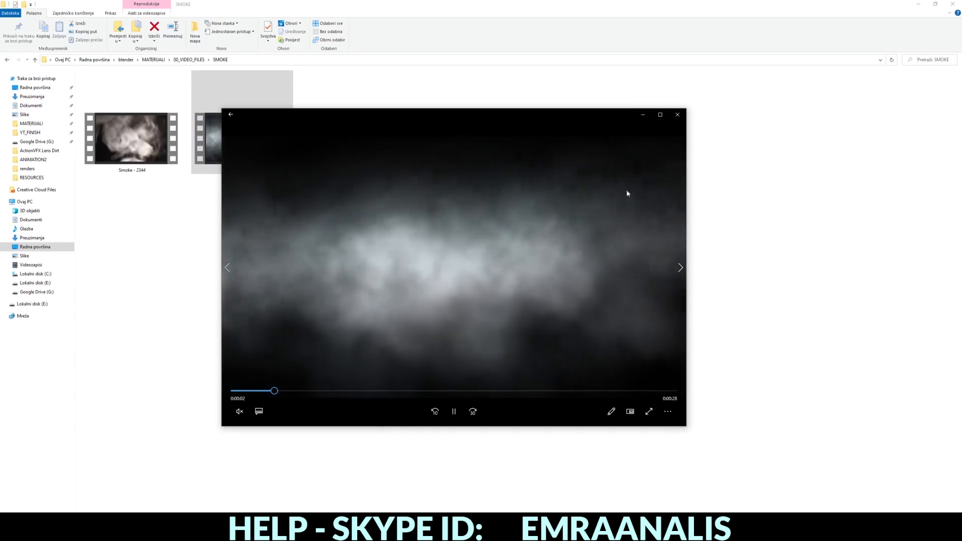
{"action": "key", "text": "alt+Tab"}
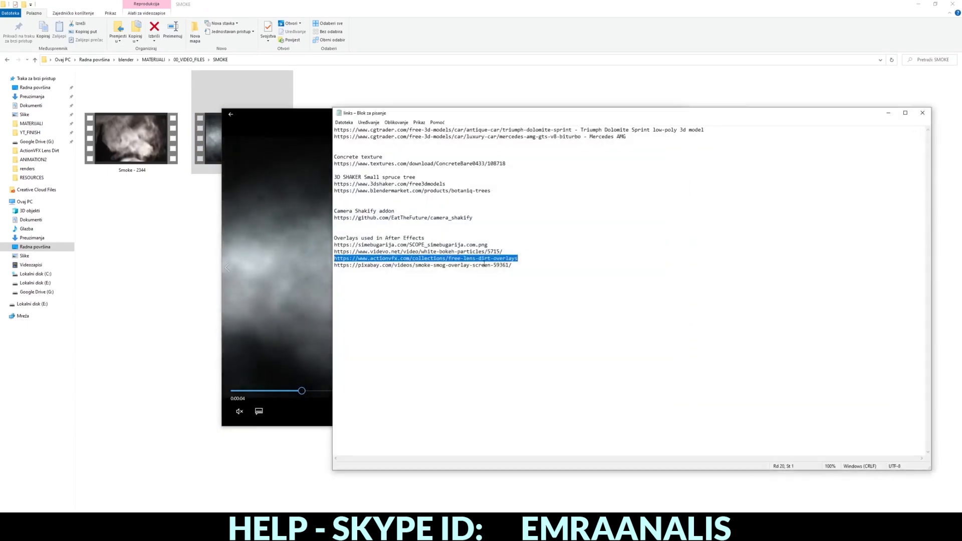
{"action": "left_click_drag", "start_coordinate": [515, 265], "coordinate": [334, 265]}
{"action": "key", "text": "ctrl+c"}
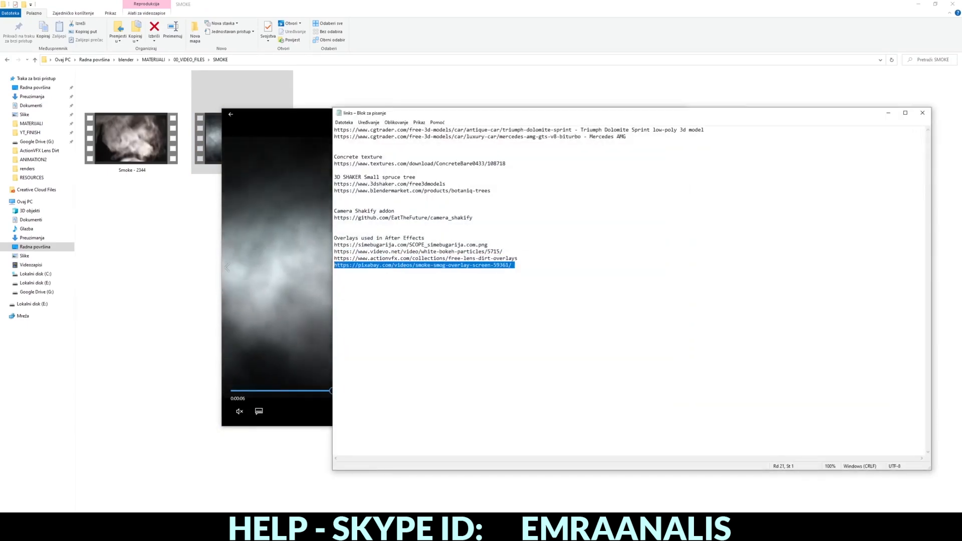
{"action": "key", "text": "alt+Tab"}
{"action": "left_click", "coordinate": [282, 19]}
{"action": "key", "text": "ctrl+v"}
{"action": "key", "text": "Return"}
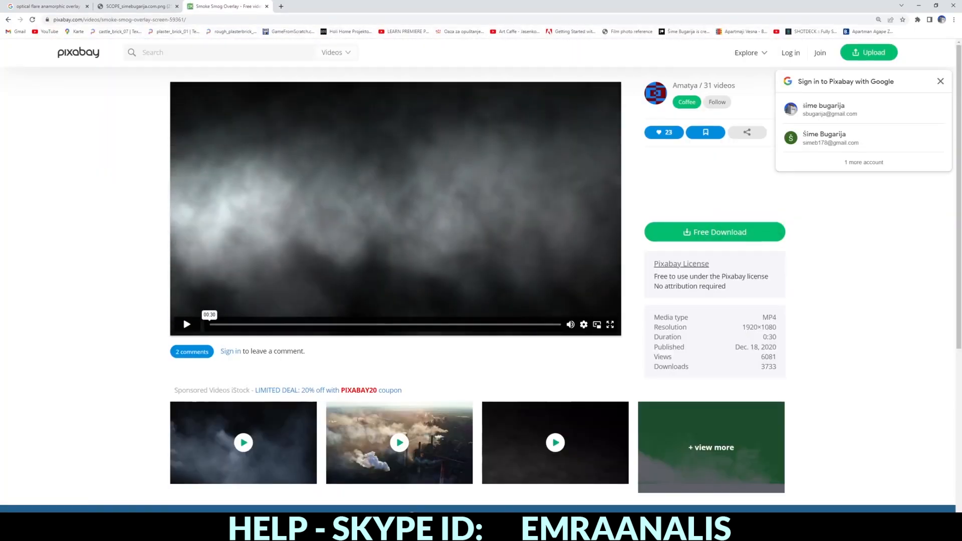
Step: Return to After Effects, import Smoke - 59361.mp4 into the OVERLAYS folder and place it in the composition directly below the scope frame layer
{"action": "key", "text": "alt+Tab"}
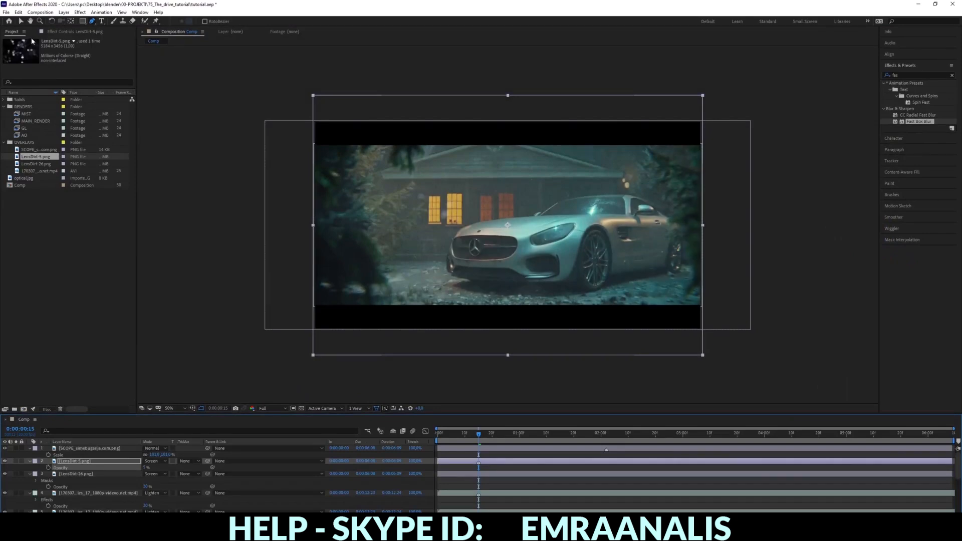
{"action": "left_click", "coordinate": [195, 531]}
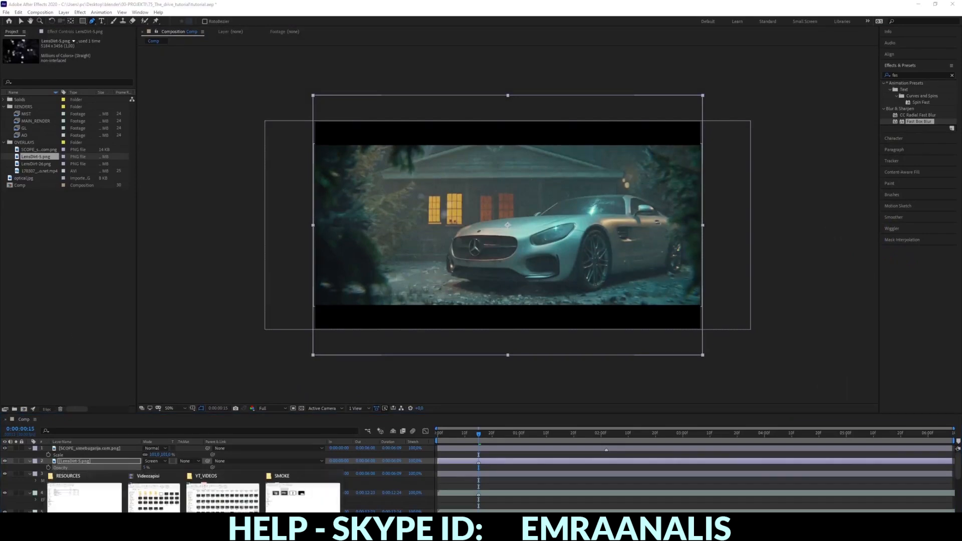
{"action": "left_click", "coordinate": [295, 505]}
{"action": "left_click_drag", "start_coordinate": [225, 156], "coordinate": [35, 146]}
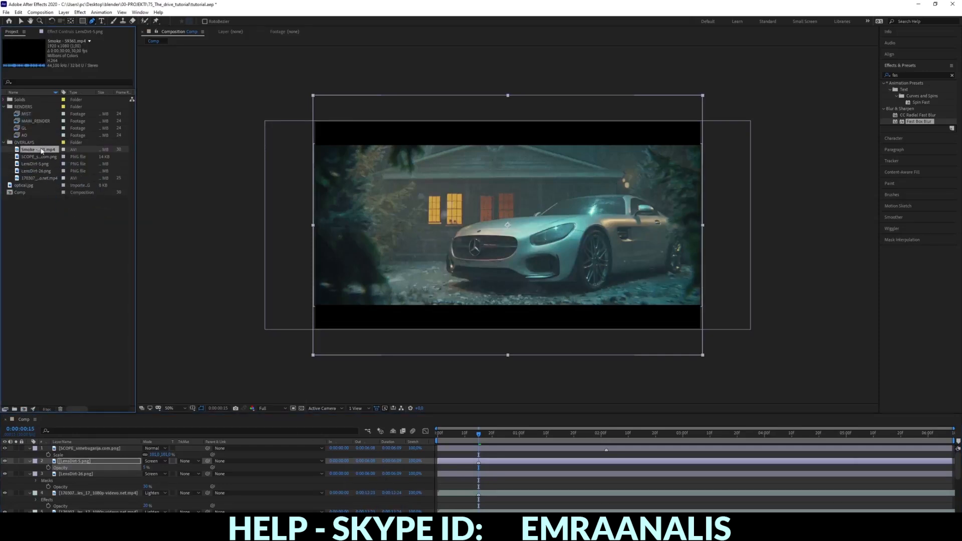
{"action": "left_click_drag", "start_coordinate": [84, 307], "coordinate": [106, 457]}
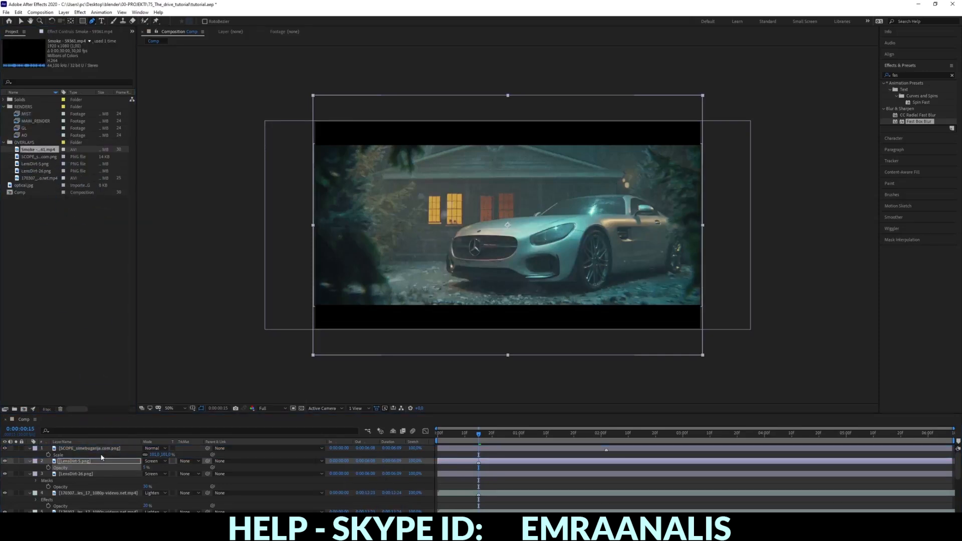
Step: Preview the smoke layer in solo and shift it about 14 frames earlier so smoke already shows on the first frame
{"action": "key", "text": "Home"}
{"action": "left_click", "coordinate": [16, 460]}
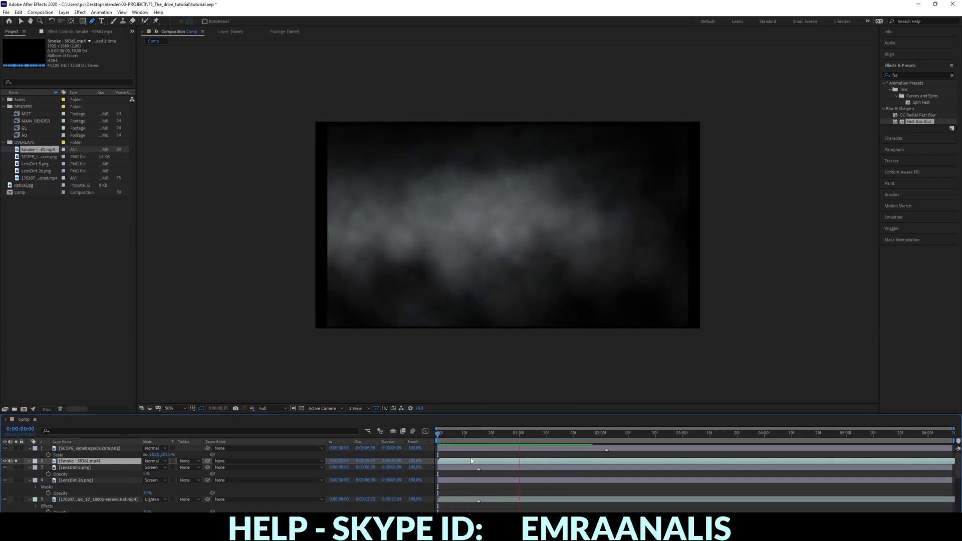
{"action": "key", "text": "space"}
{"action": "left_click_drag", "start_coordinate": [564, 437], "coordinate": [449, 434]}
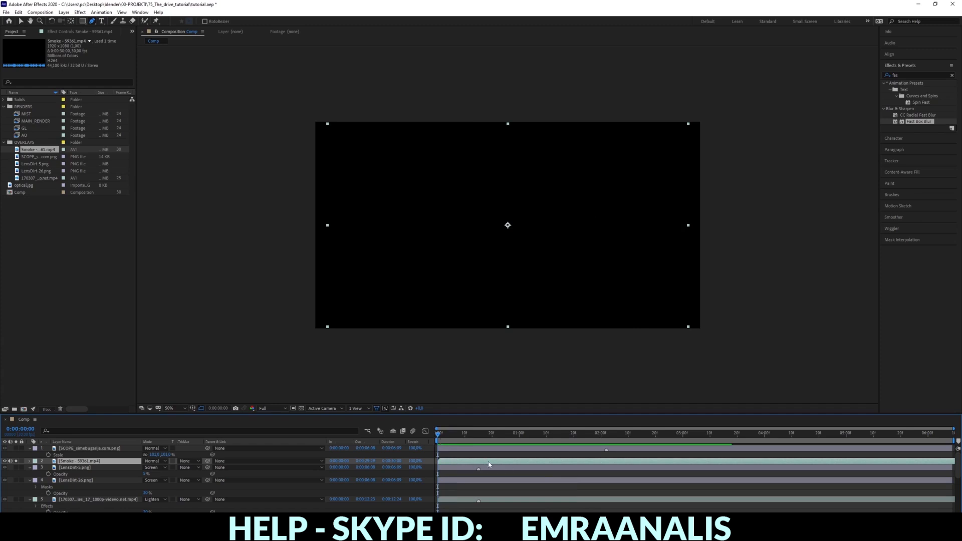
{"action": "left_click_drag", "start_coordinate": [489, 464], "coordinate": [451, 466]}
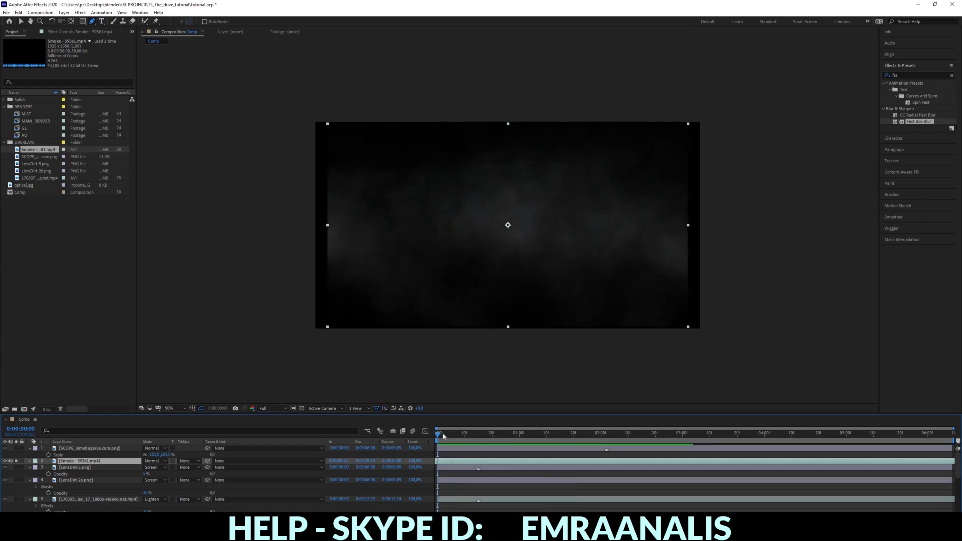
{"action": "key", "text": "space"}
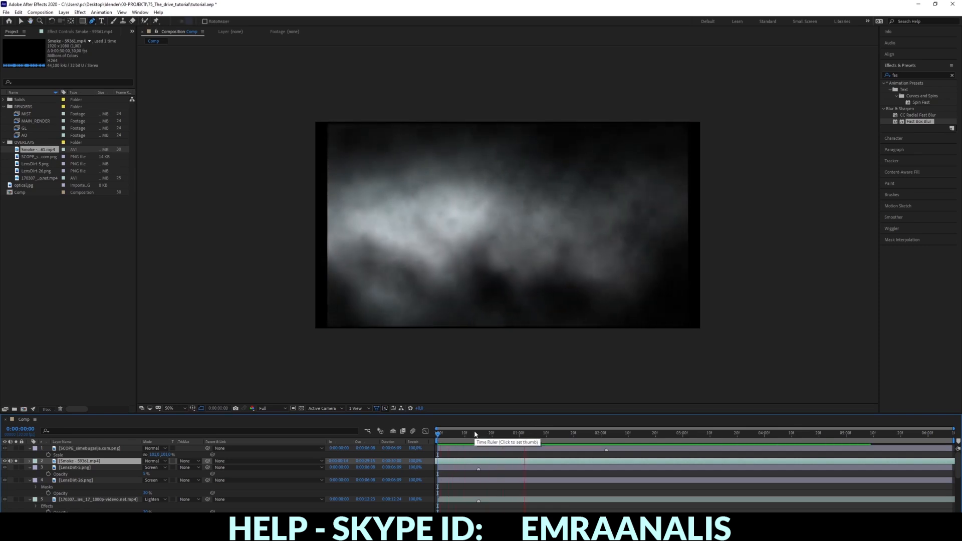
{"action": "key", "text": "space"}
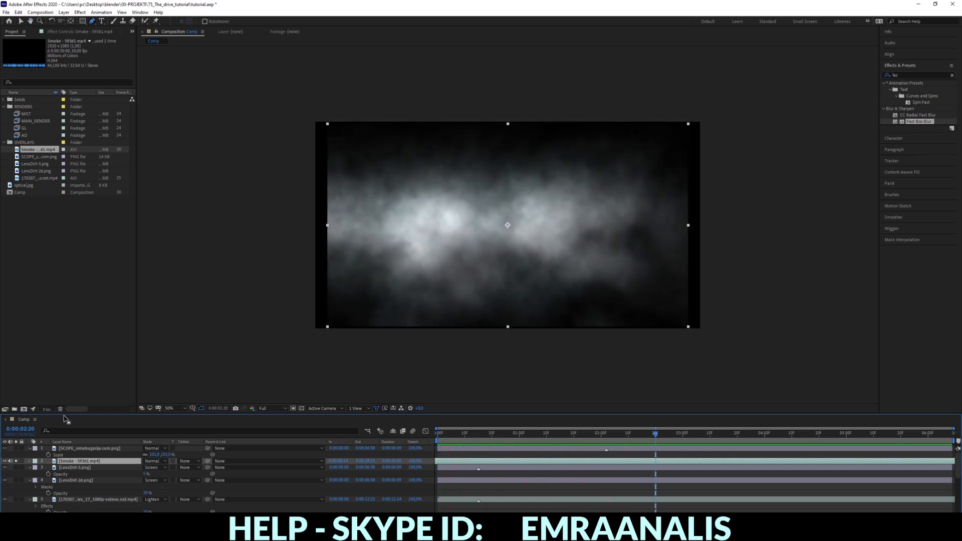
{"action": "left_click", "coordinate": [16, 461]}
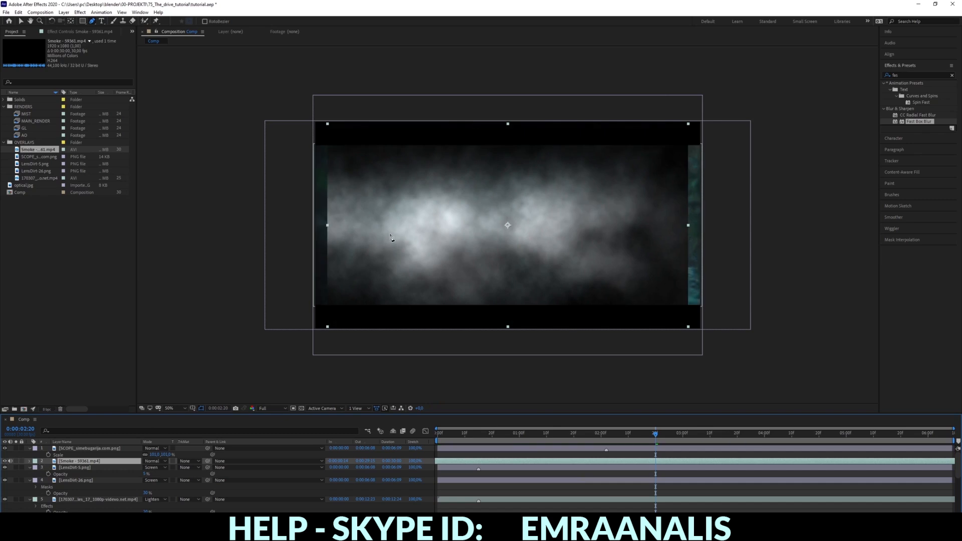
Step: Set the smoke layer's blending mode to Screen and preview the composition from the start
{"action": "left_click", "coordinate": [155, 461]}
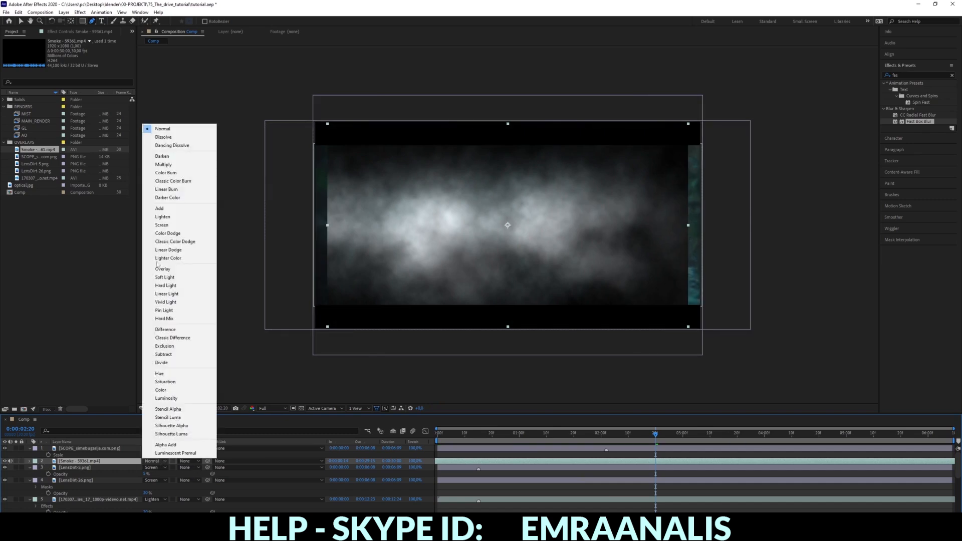
{"action": "left_click", "coordinate": [161, 227]}
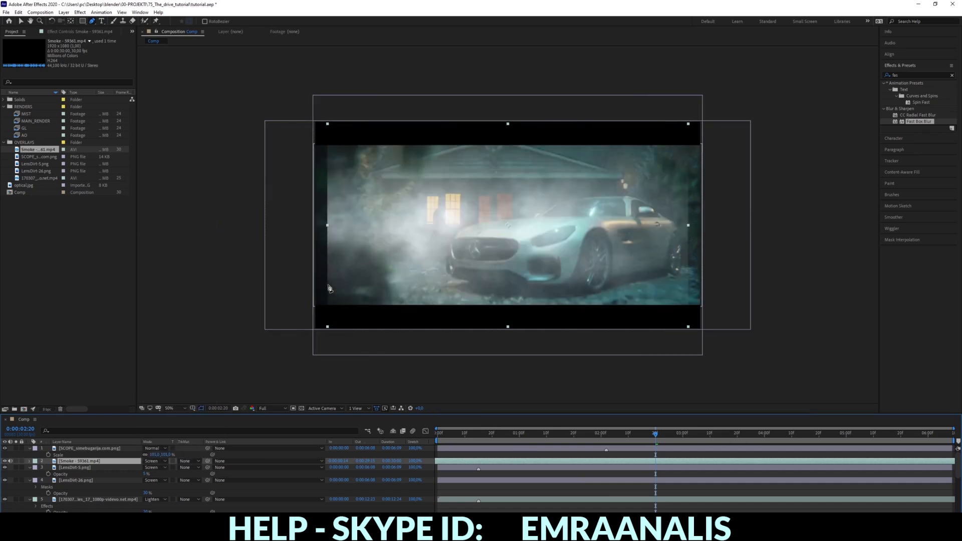
{"action": "left_click", "coordinate": [443, 445]}
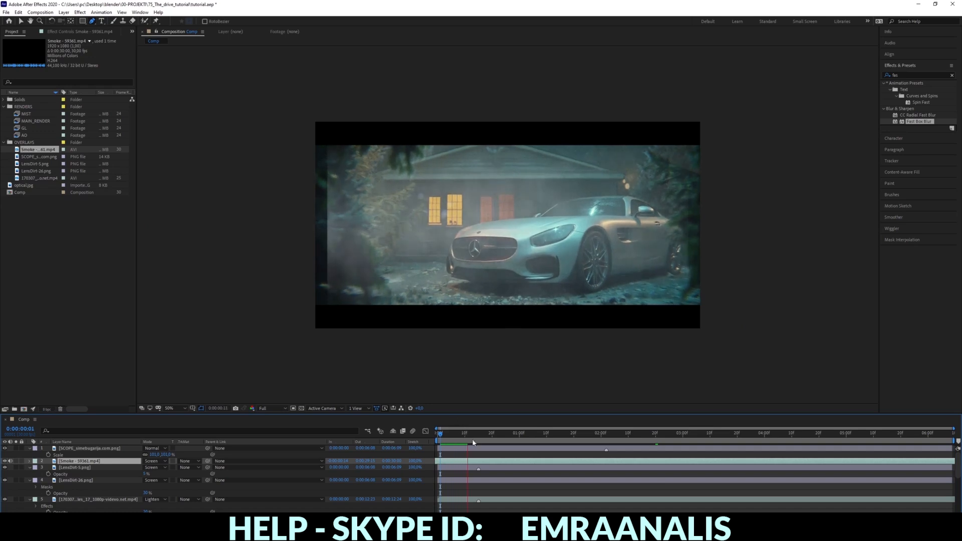
{"action": "key", "text": "space"}
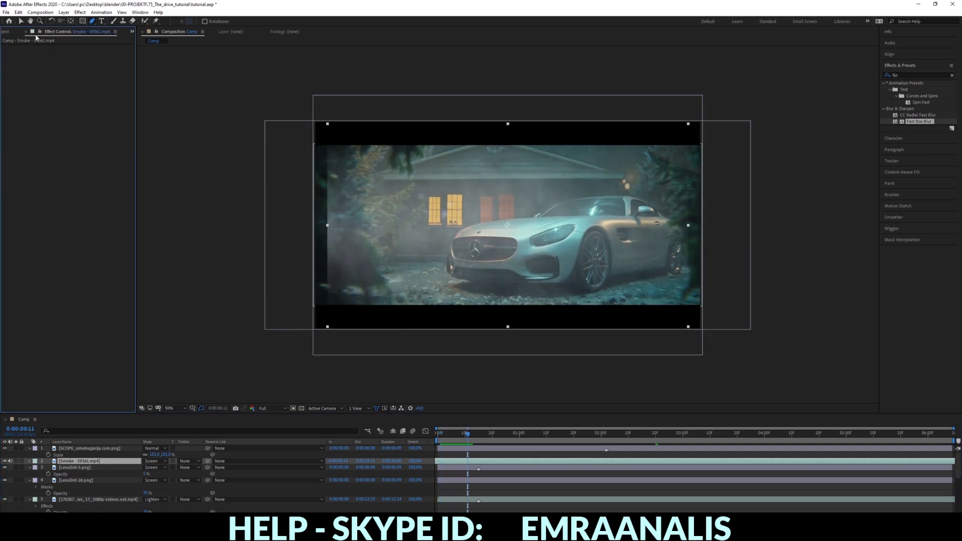
Step: Place the MIST render directly above the smoke layer and set it as the smoke layer's luma track matte
{"action": "left_click", "coordinate": [2, 33]}
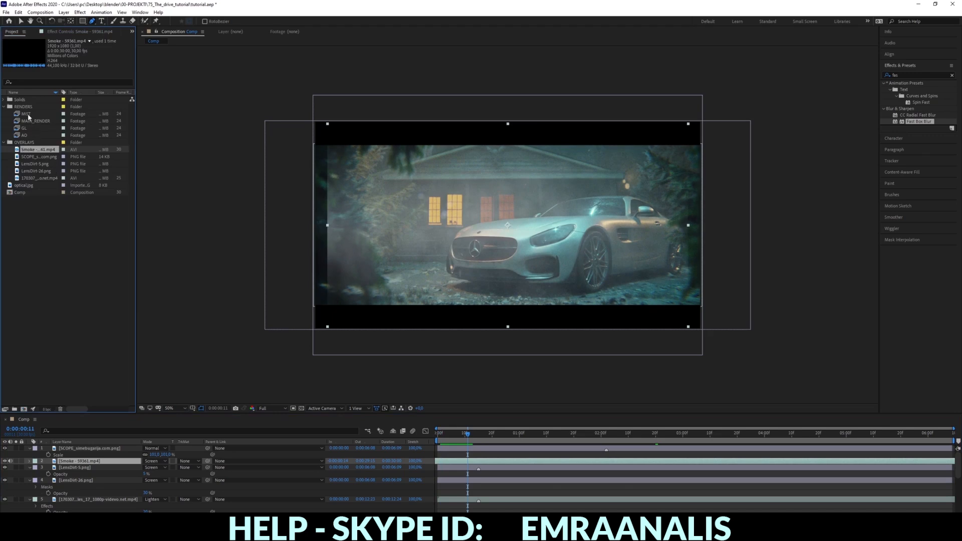
{"action": "left_click_drag", "start_coordinate": [29, 117], "coordinate": [89, 464]}
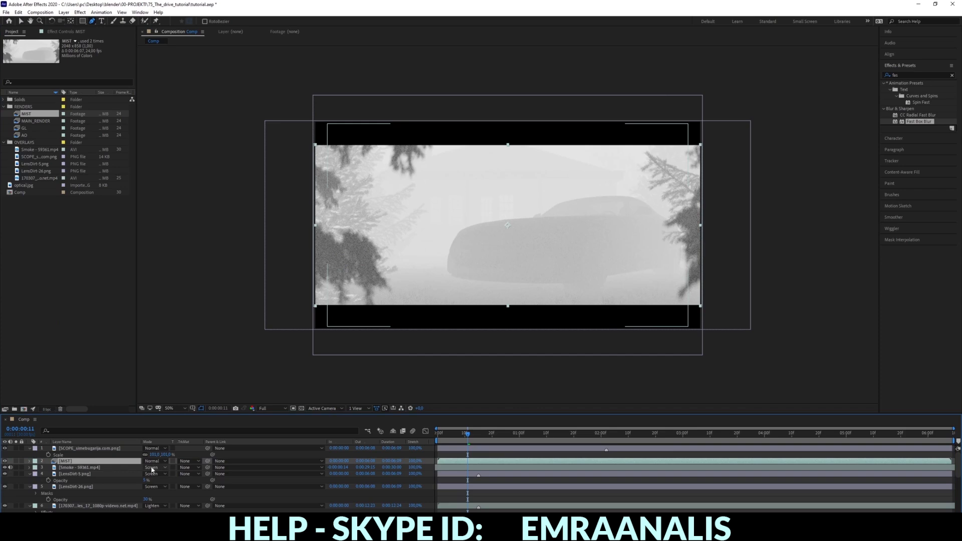
{"action": "left_click", "coordinate": [189, 466]}
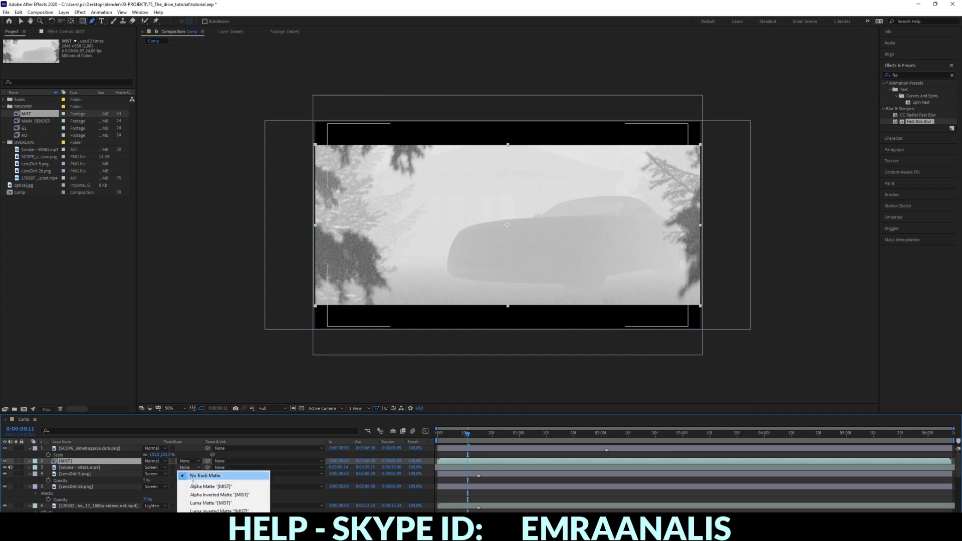
{"action": "left_click", "coordinate": [202, 503]}
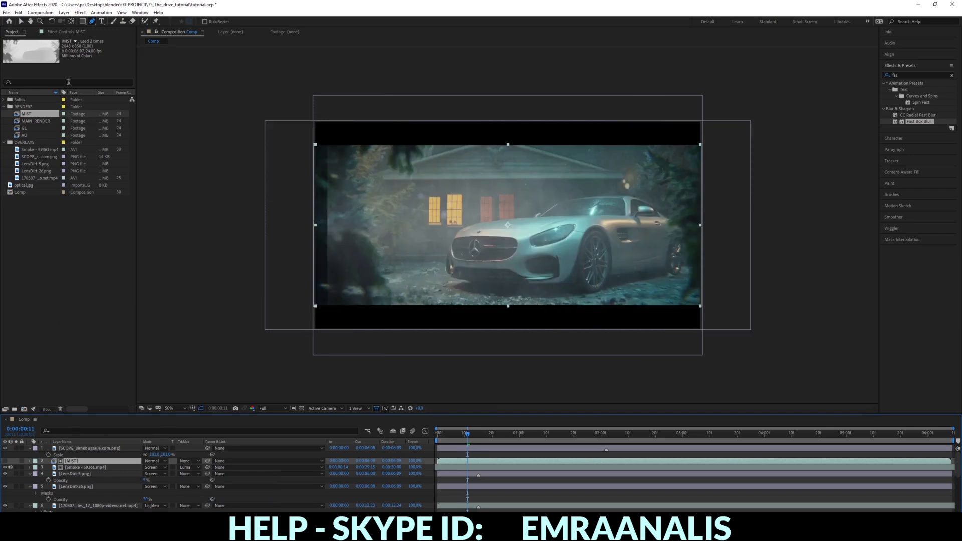
Step: Find the Levels effect and apply it to the MIST matte layer
{"action": "left_click", "coordinate": [69, 31]}
{"action": "left_click", "coordinate": [904, 75]}
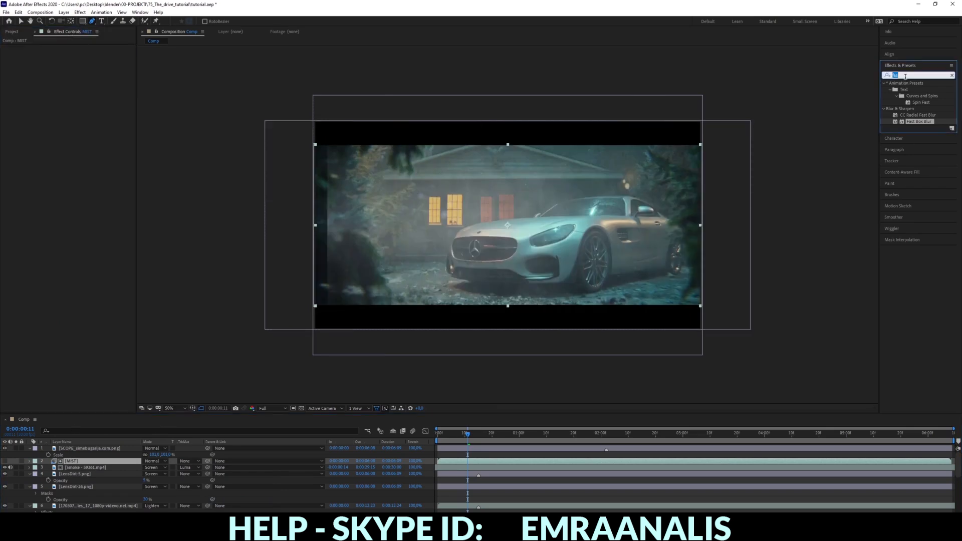
{"action": "type", "text": "lev"}
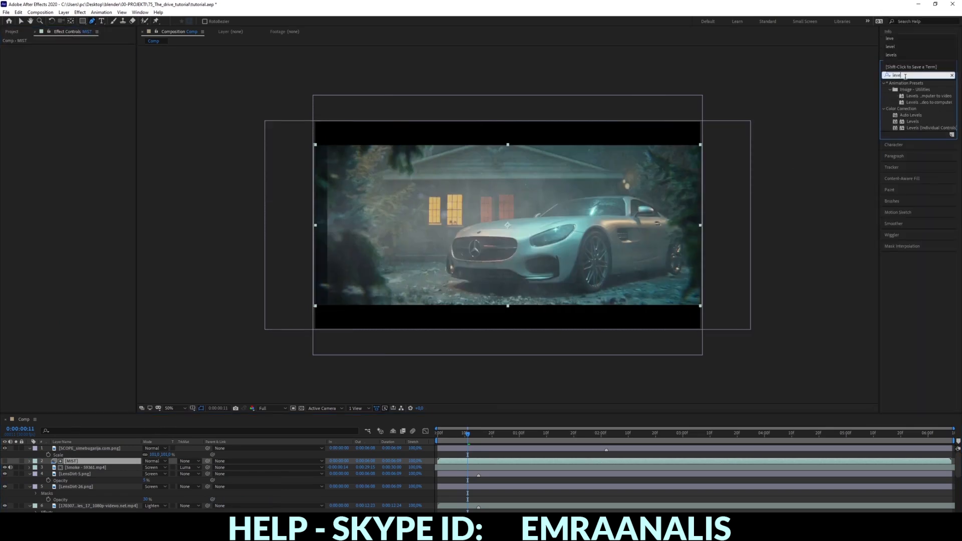
{"action": "type", "text": "e"}
{"action": "left_click_drag", "start_coordinate": [913, 122], "coordinate": [97, 119]}
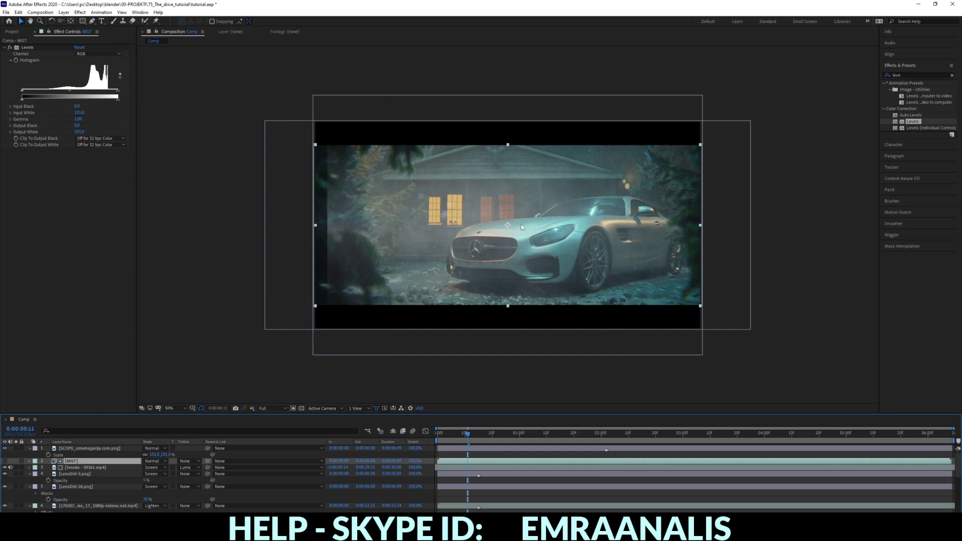
{"action": "key", "text": "apostrophe"}
{"action": "key", "text": "apostrophe"}
Step: With the MIST layer soloed, raise its Levels input black to 211 and gamma to 1.29, then turn solo off
{"action": "left_click_drag", "start_coordinate": [21, 92], "coordinate": [31, 93]}
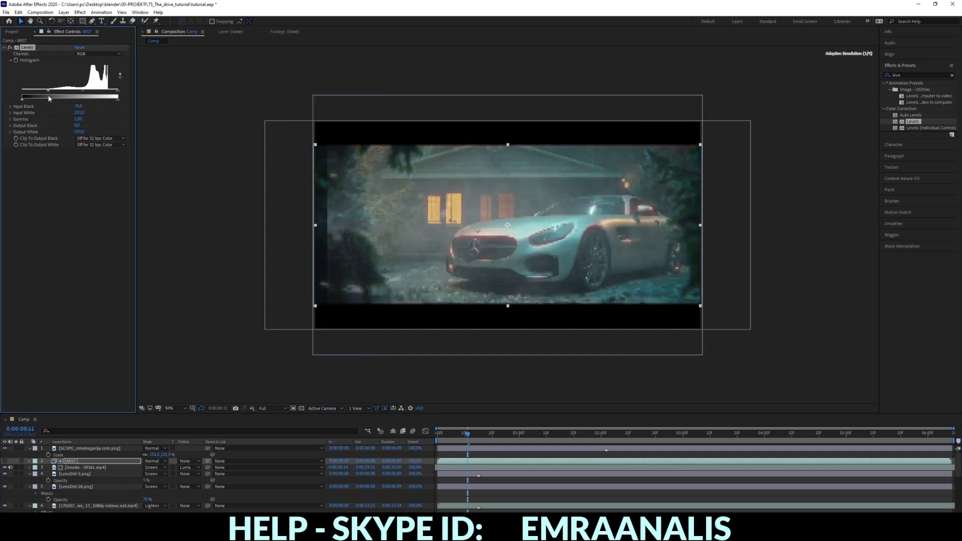
{"action": "left_click", "coordinate": [17, 462]}
{"action": "key", "text": "apostrophe"}
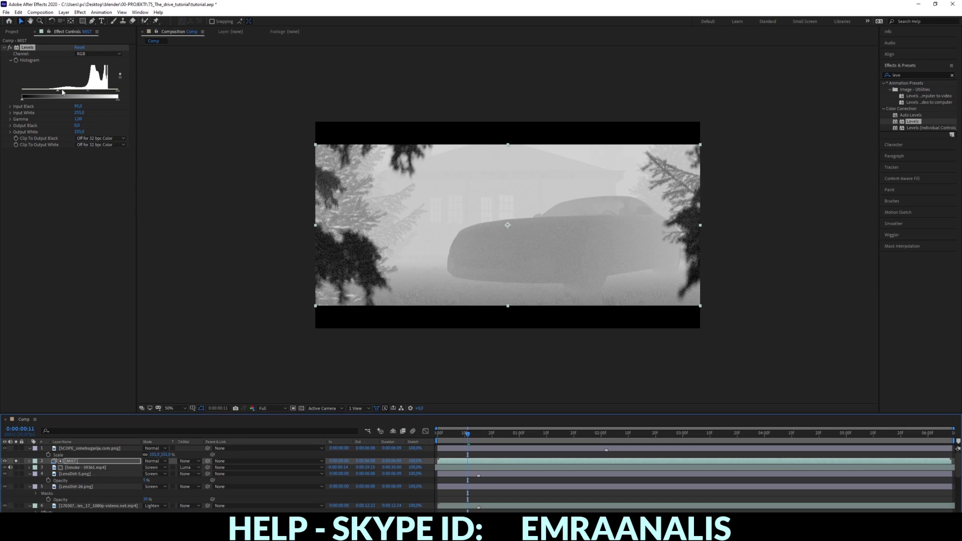
{"action": "left_click_drag", "start_coordinate": [58, 92], "coordinate": [97, 94]}
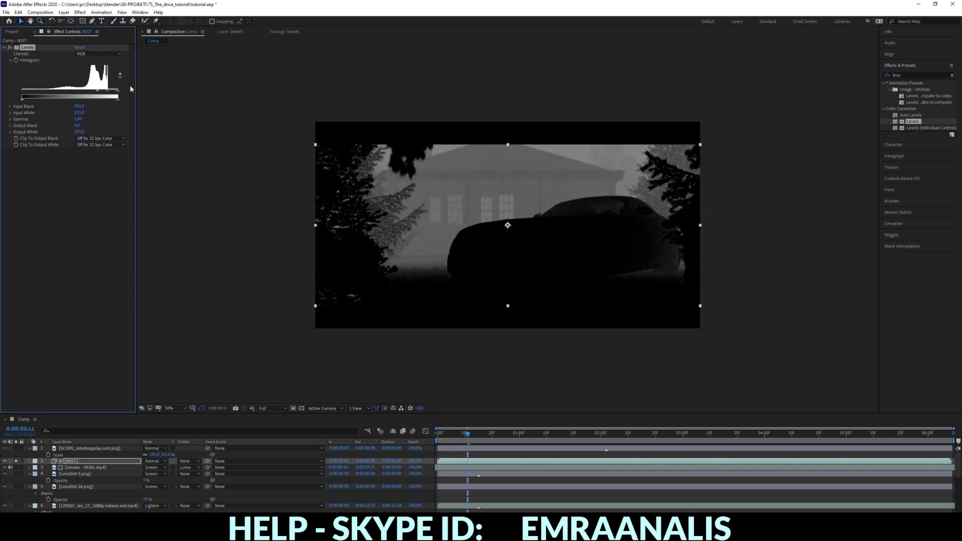
{"action": "left_click_drag", "start_coordinate": [98, 93], "coordinate": [102, 95]}
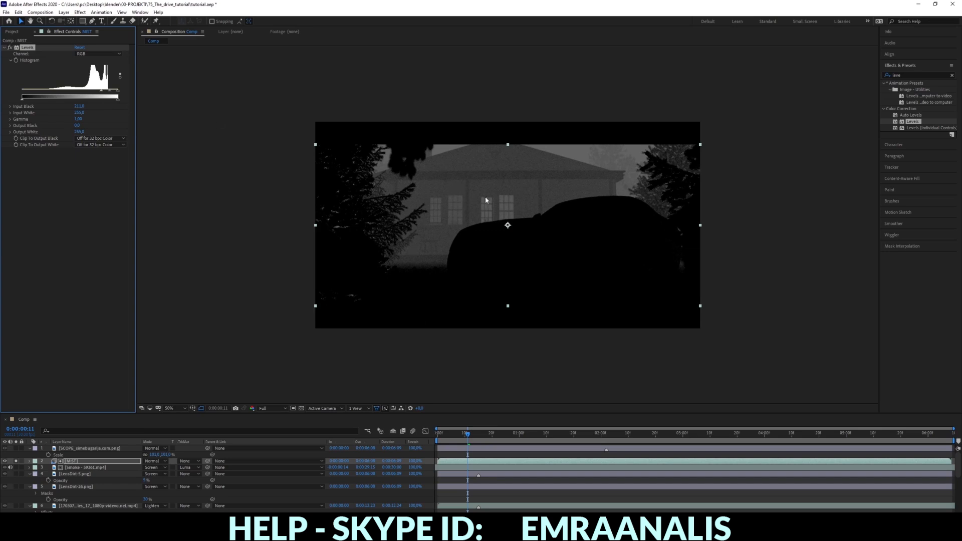
{"action": "left_click_drag", "start_coordinate": [109, 93], "coordinate": [110, 95]}
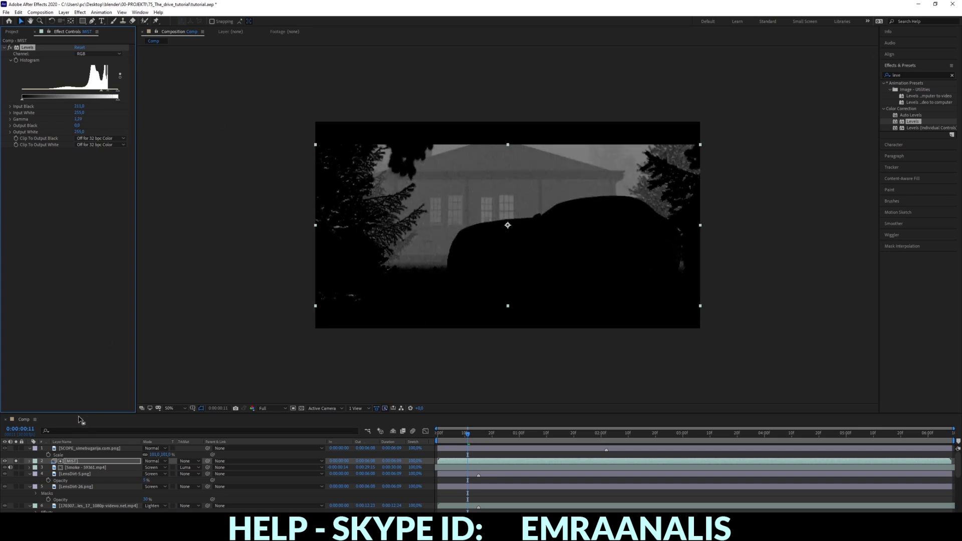
{"action": "left_click", "coordinate": [16, 461]}
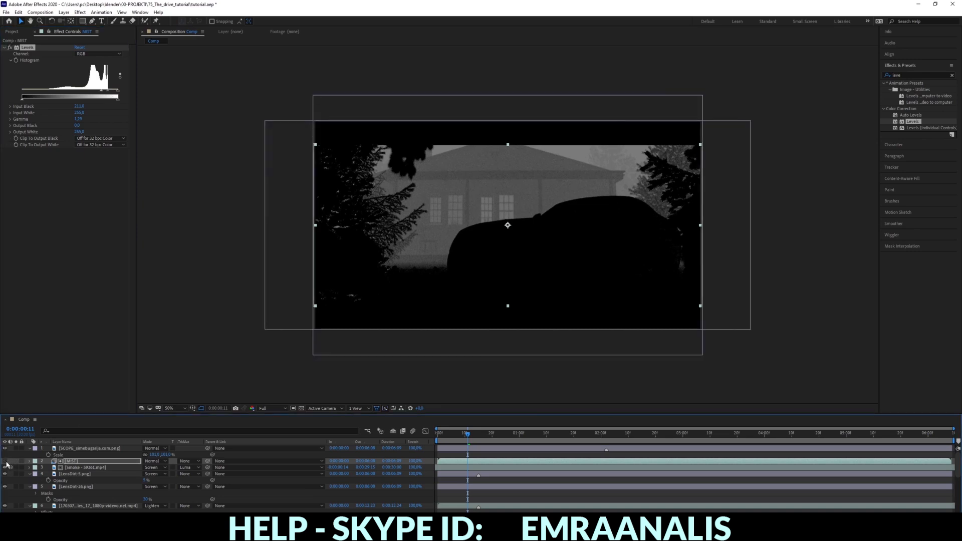
{"action": "left_click", "coordinate": [16, 462]}
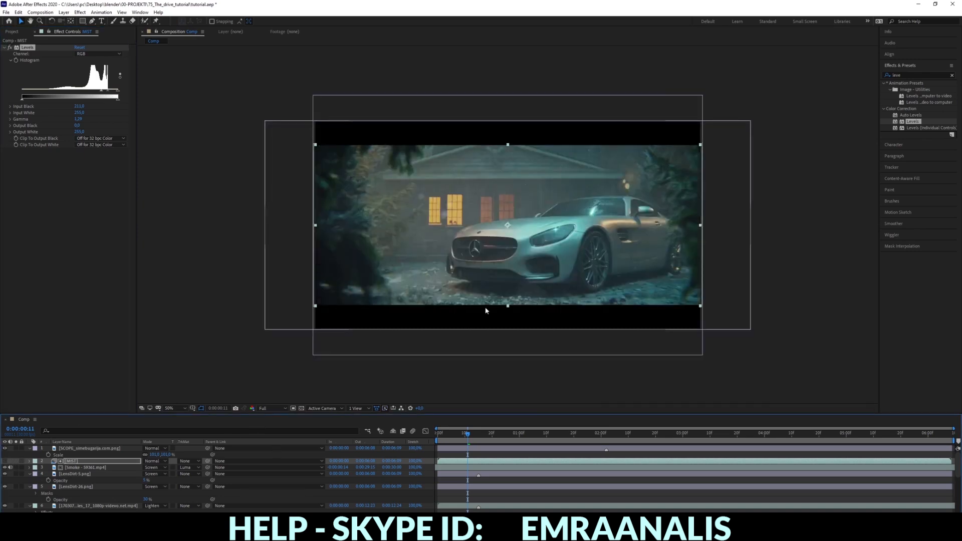
Step: Play back the composition to check how the matted smoke sits behind the car and trees
{"action": "key", "text": "space"}
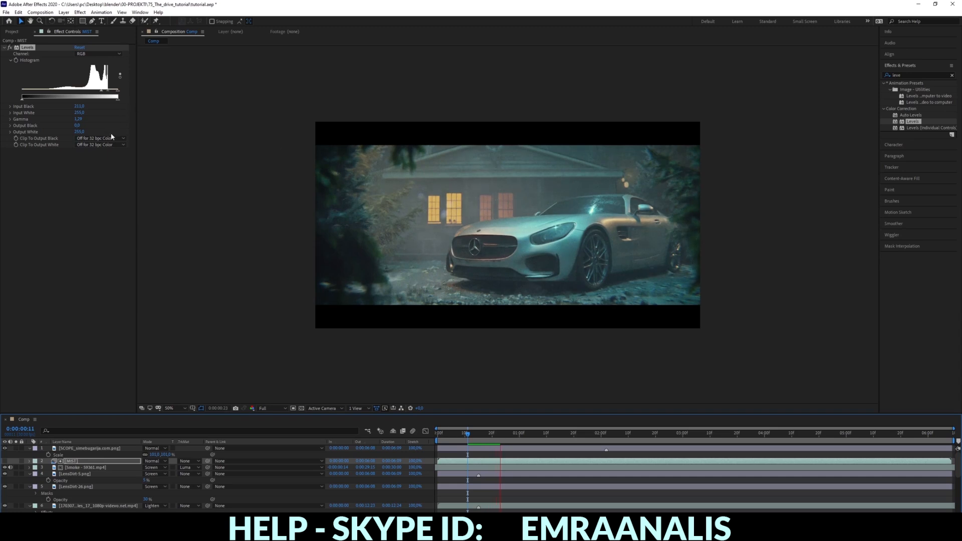
{"action": "key", "text": "space"}
{"action": "key", "text": "space"}
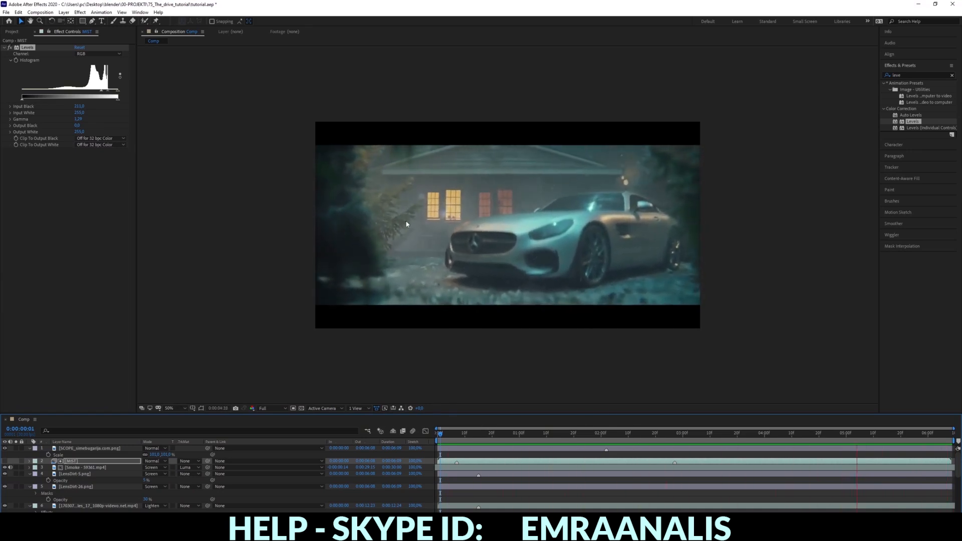
{"action": "left_click", "coordinate": [82, 462]}
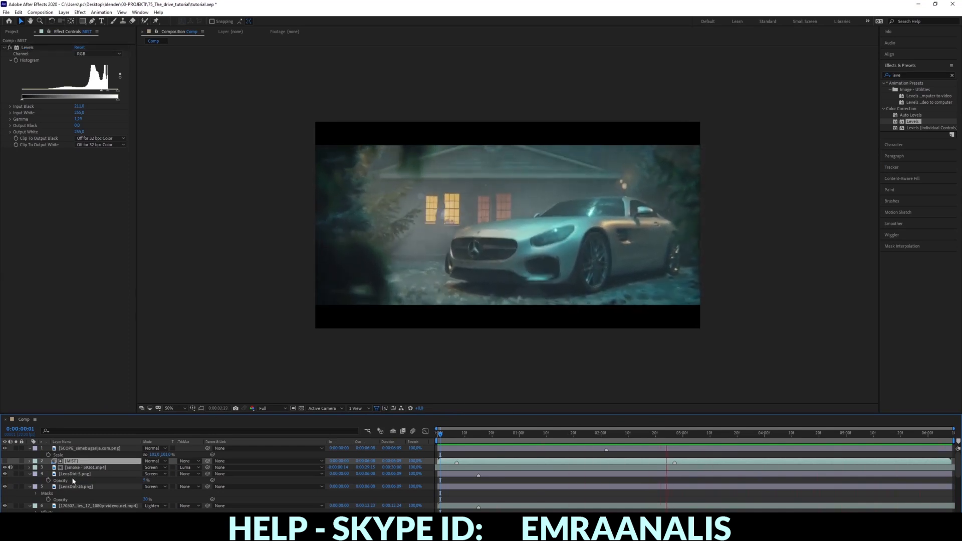
{"action": "key", "text": "space"}
{"action": "key", "text": "space"}
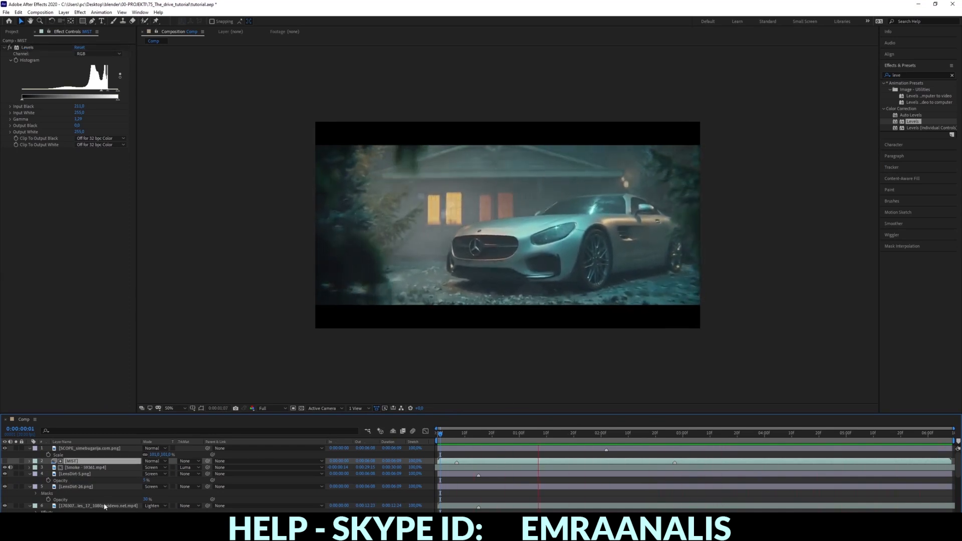
{"action": "key", "text": "KP_6"}
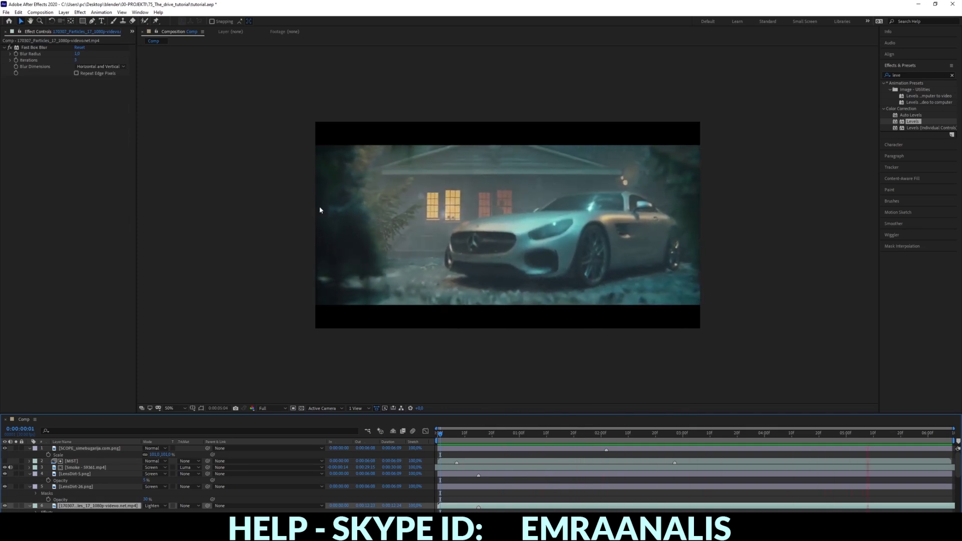
{"action": "left_click", "coordinate": [132, 31]}
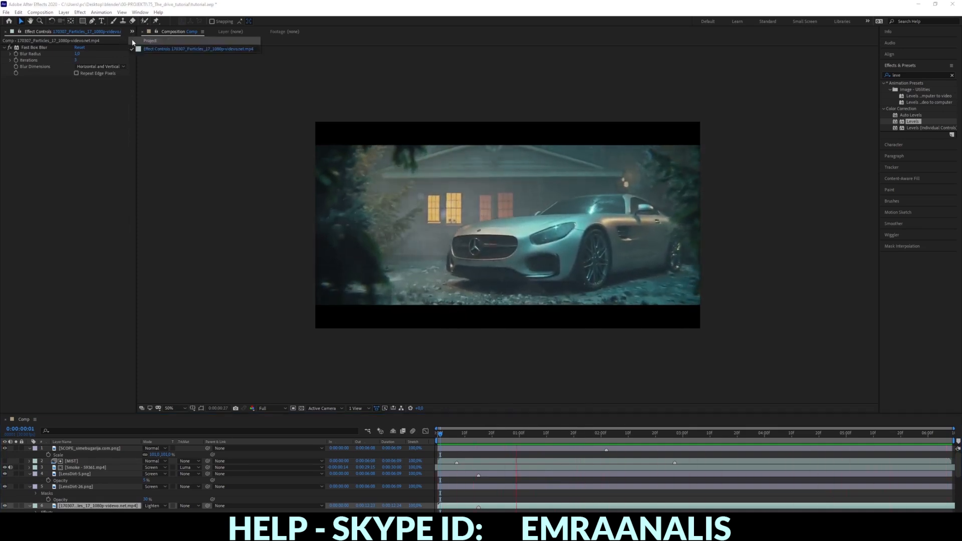
{"action": "left_click", "coordinate": [136, 52]}
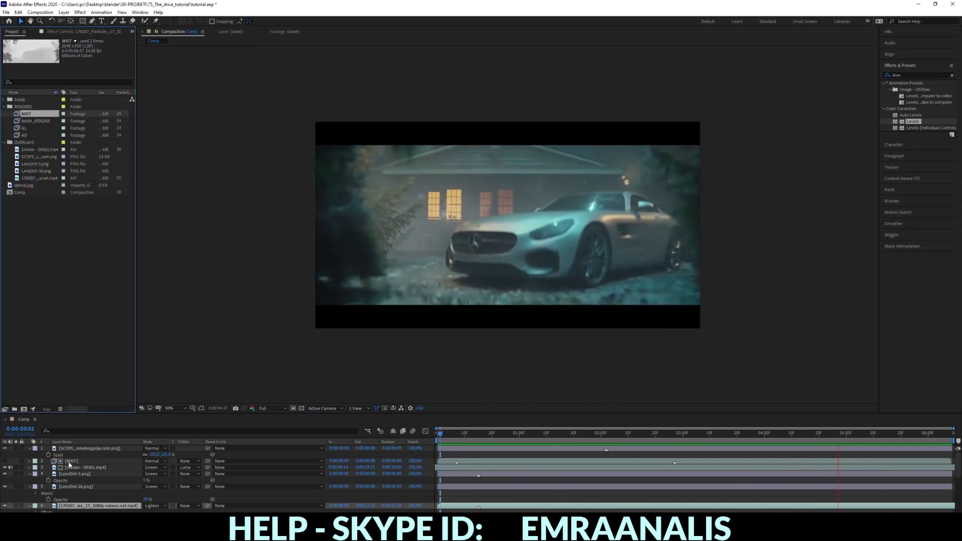
{"action": "left_click", "coordinate": [69, 461]}
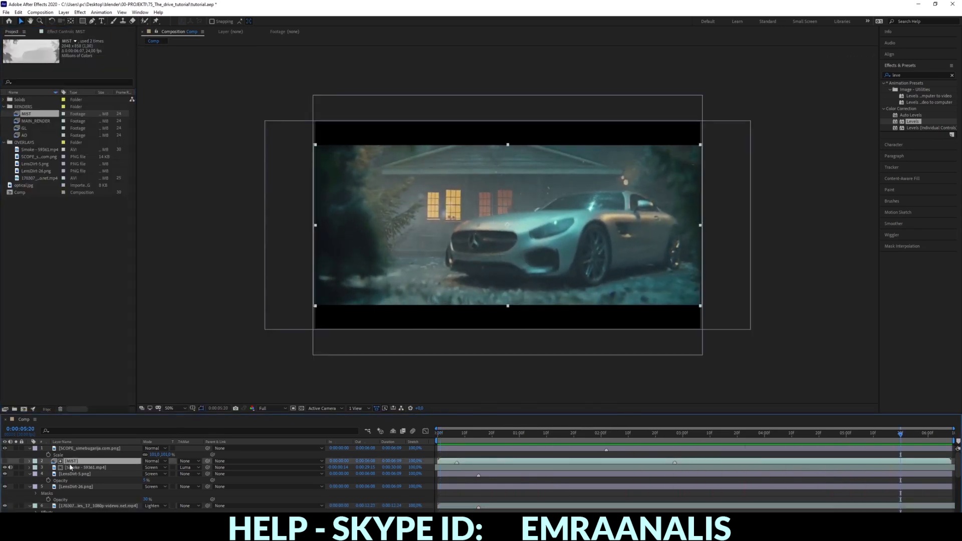
Step: Lower the smoke layer's opacity, adjust the upper particles layer's opacity, and play back the composition
{"action": "left_click", "coordinate": [83, 468]}
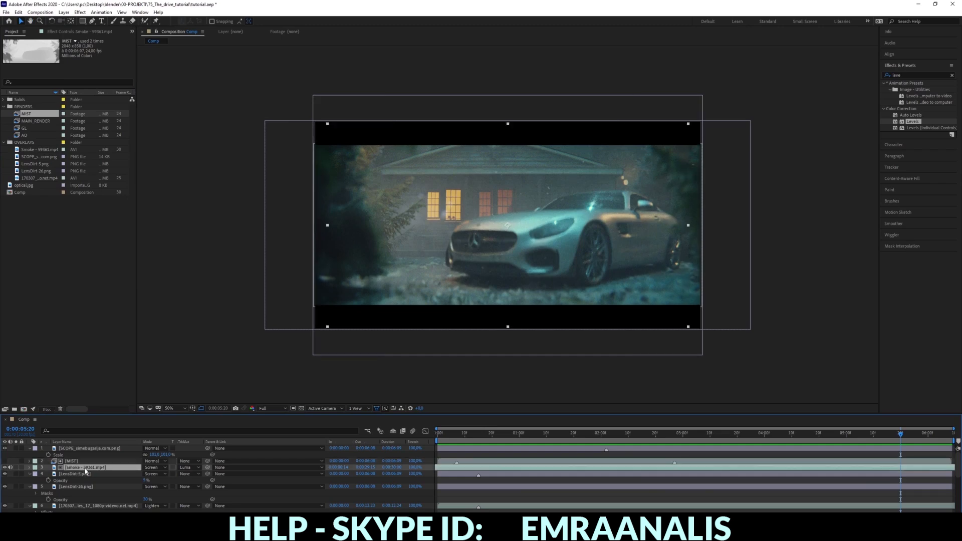
{"action": "key", "text": "t"}
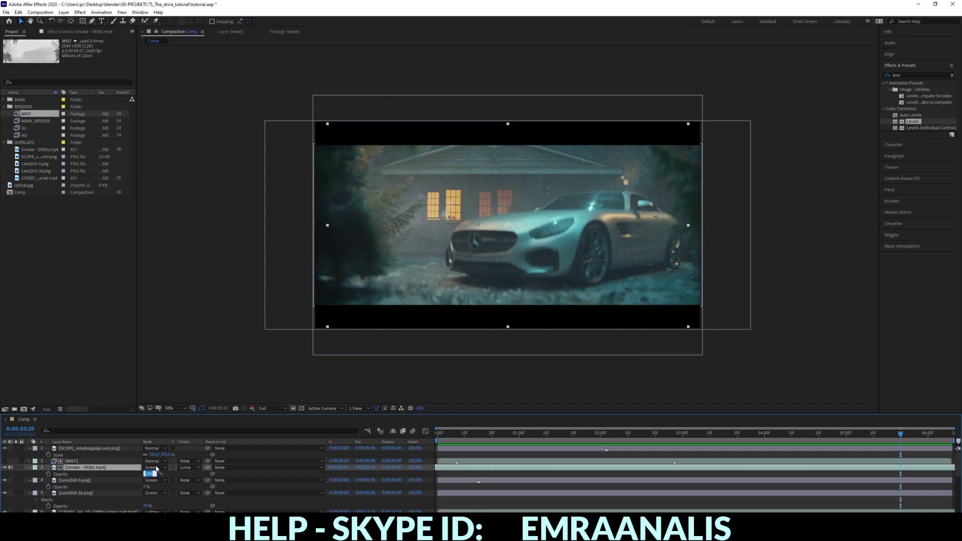
{"action": "key", "text": "Return"}
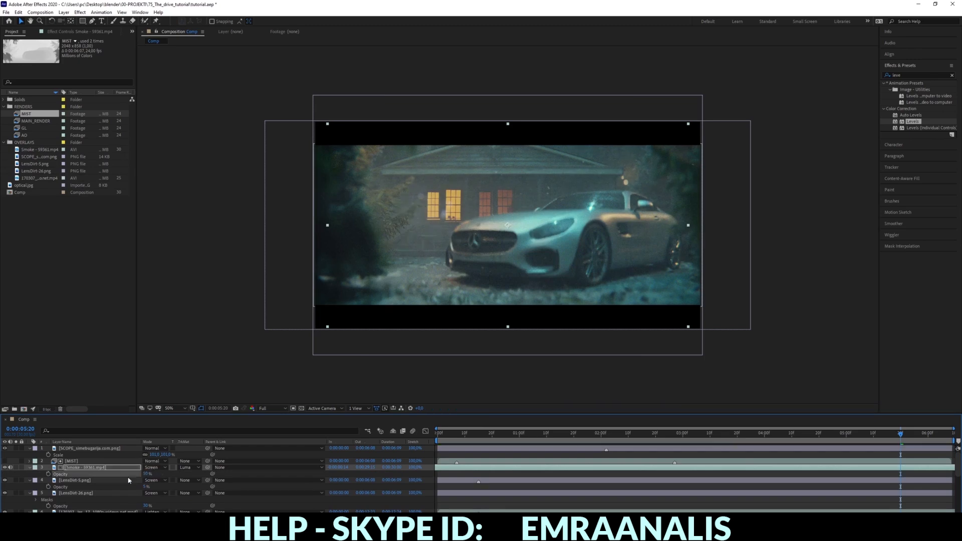
{"action": "scroll", "coordinate": [100, 495], "scroll_direction": "down", "scroll_amount": 2}
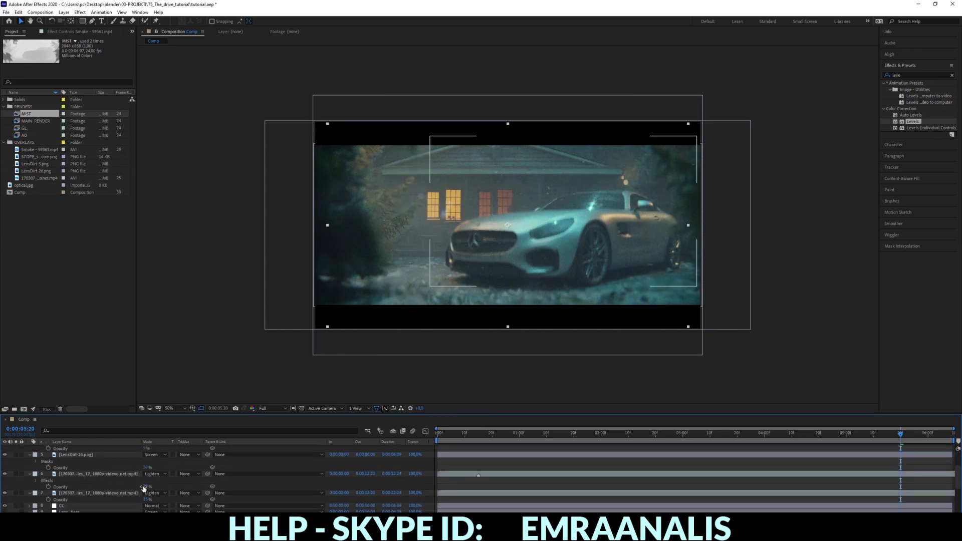
{"action": "key", "text": "Return"}
{"action": "key", "text": "Return"}
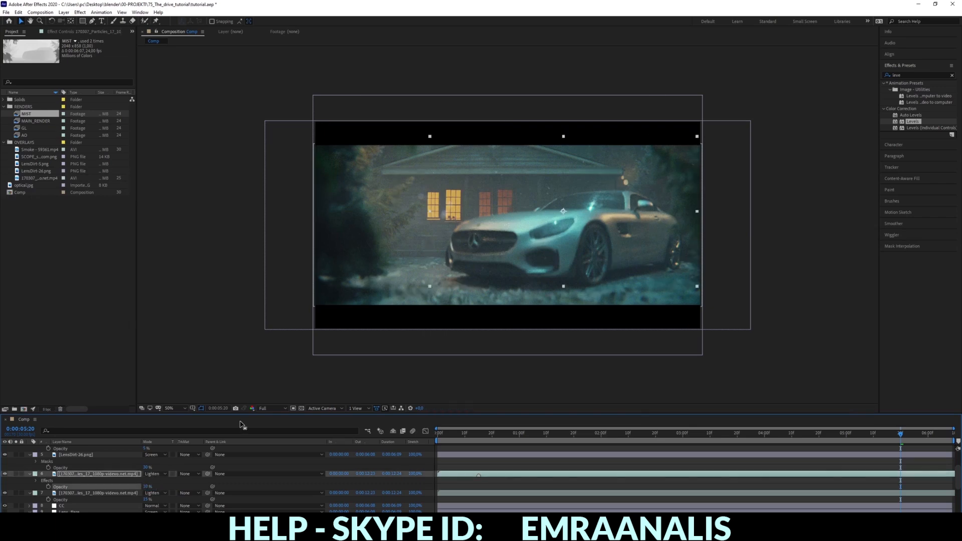
{"action": "key", "text": "space"}
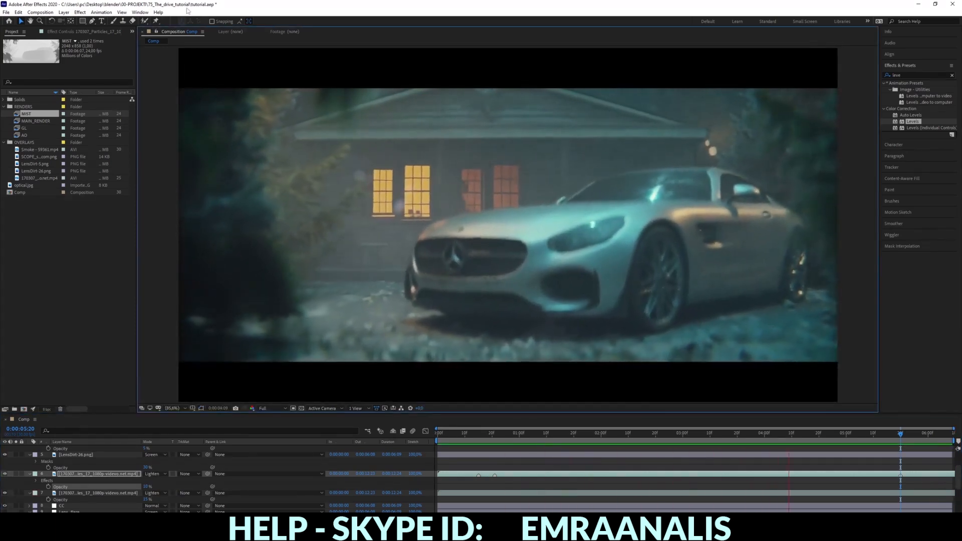
Step: Export the composition by adding it to the Adobe Media Encoder queue
{"action": "left_click", "coordinate": [6, 12]}
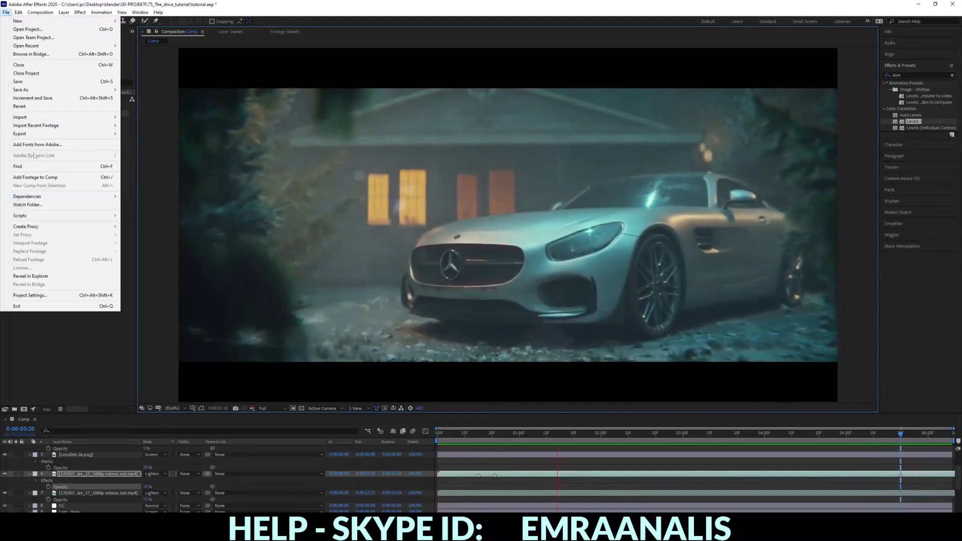
{"action": "mouse_move", "coordinate": [35, 136]}
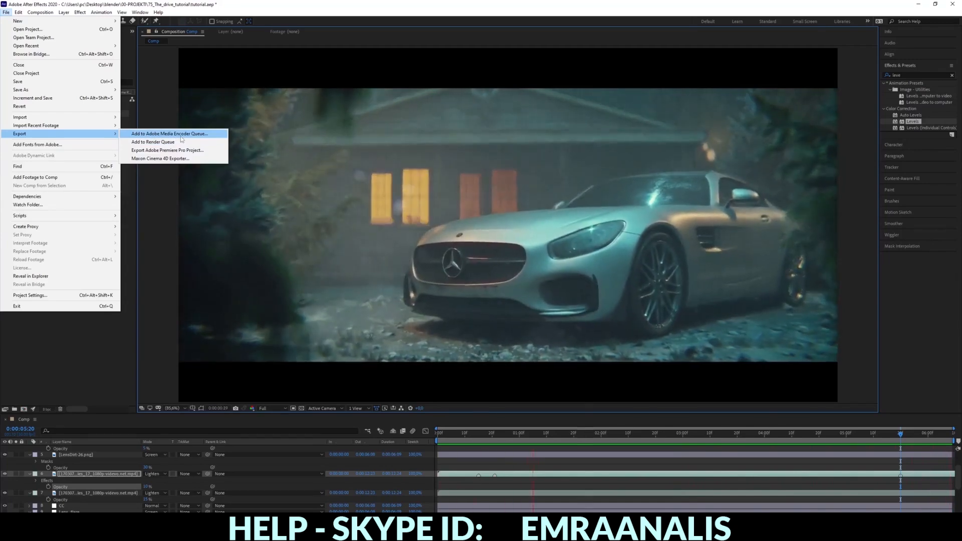
{"action": "left_click", "coordinate": [139, 134]}
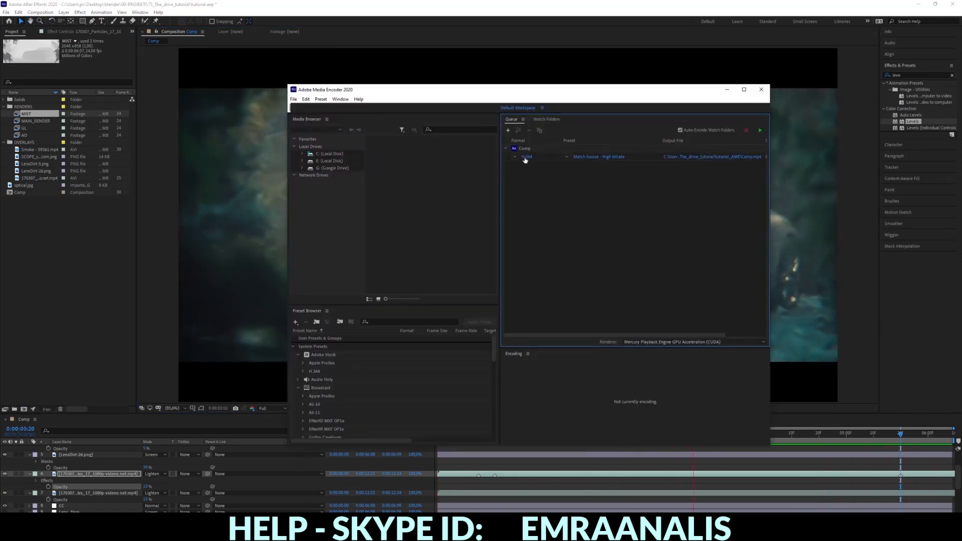
Step: Raise the target bitrate of the queued H.264 export to about 31 Mbps and accept the export settings
{"action": "left_click", "coordinate": [525, 157]}
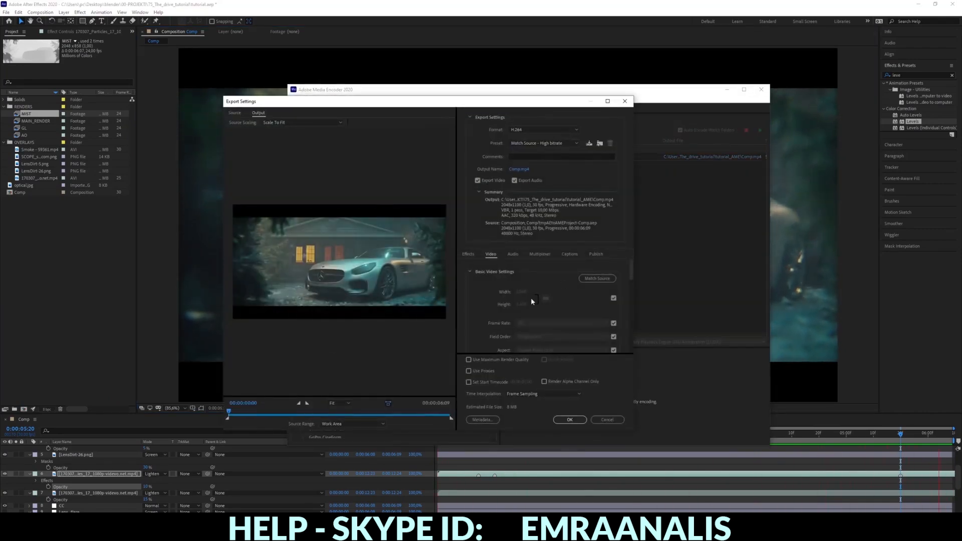
{"action": "left_click_drag", "start_coordinate": [631, 268], "coordinate": [645, 349]}
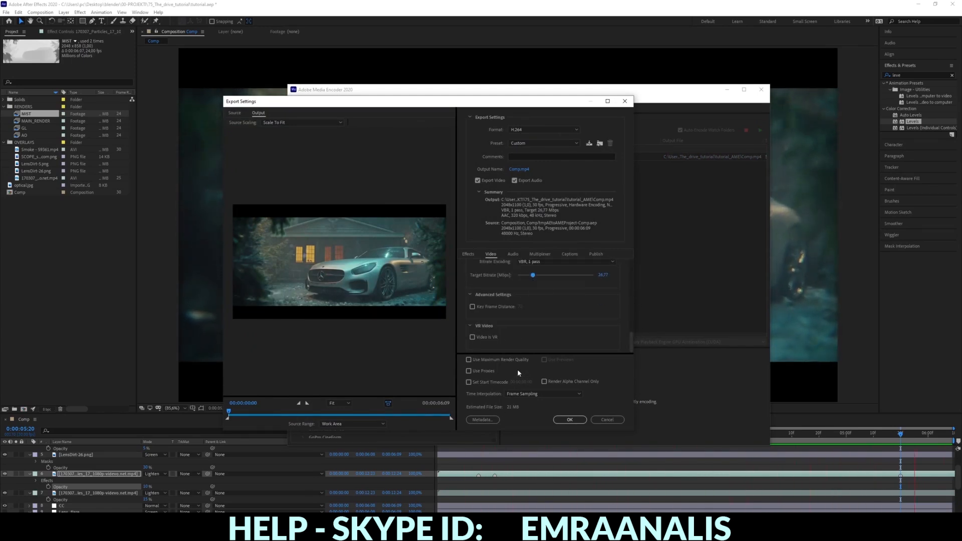
{"action": "left_click_drag", "start_coordinate": [532, 275], "coordinate": [535, 276]}
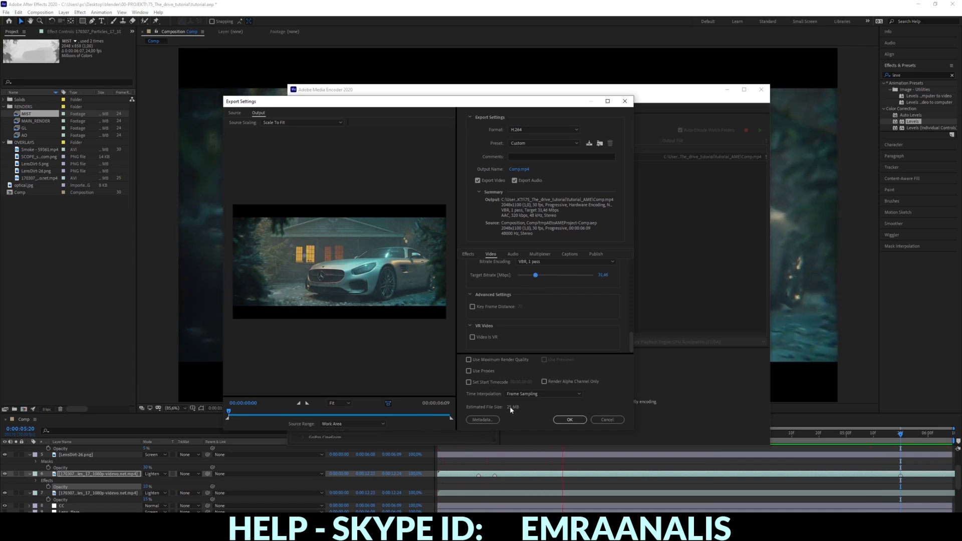
{"action": "left_click", "coordinate": [569, 420]}
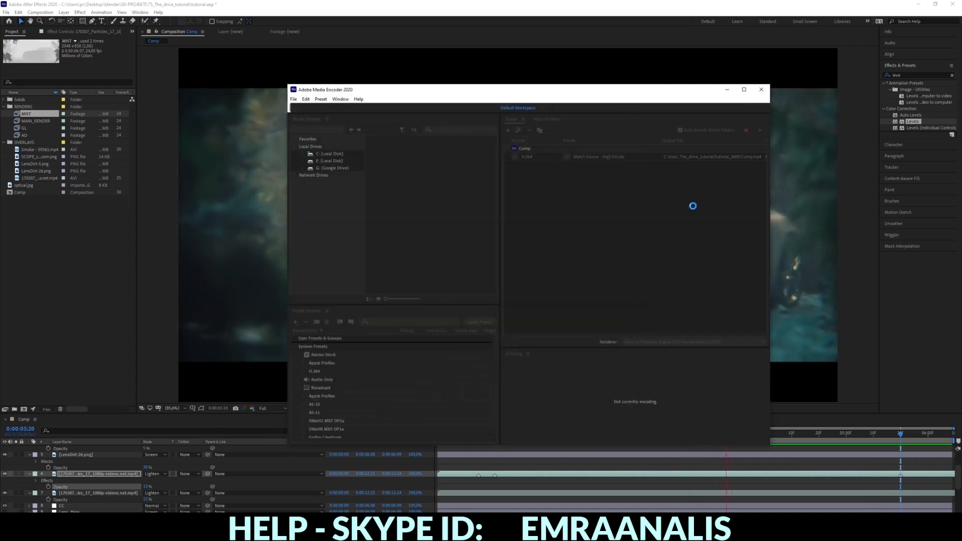
Step: Set the output file to final_video on the desktop (Radna površina) and start encoding the queue
{"action": "left_click", "coordinate": [678, 156]}
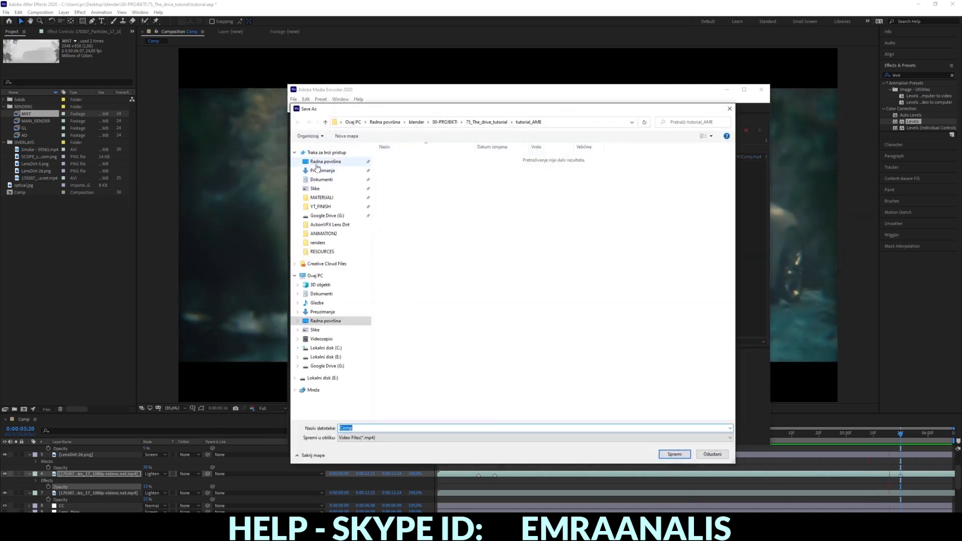
{"action": "left_click", "coordinate": [324, 164]}
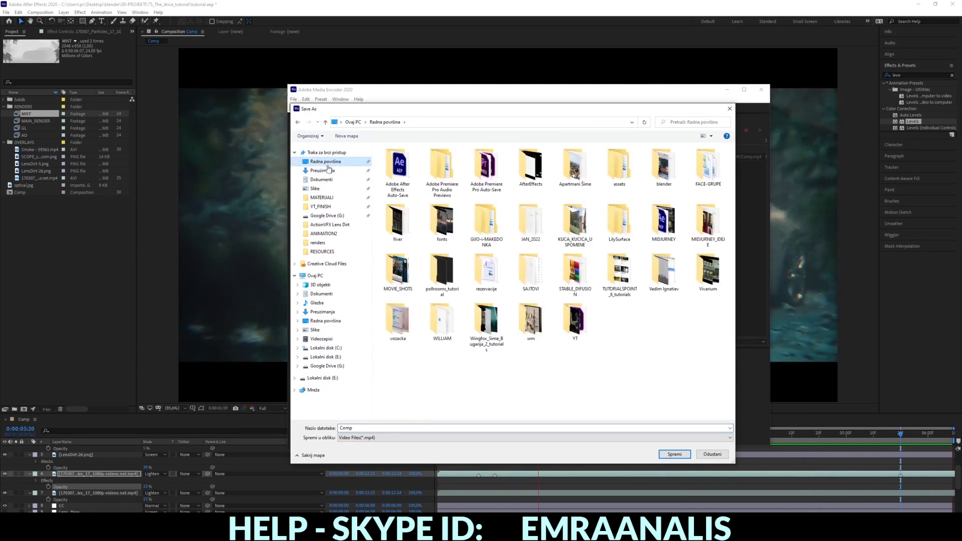
{"action": "double_click", "coordinate": [366, 429]}
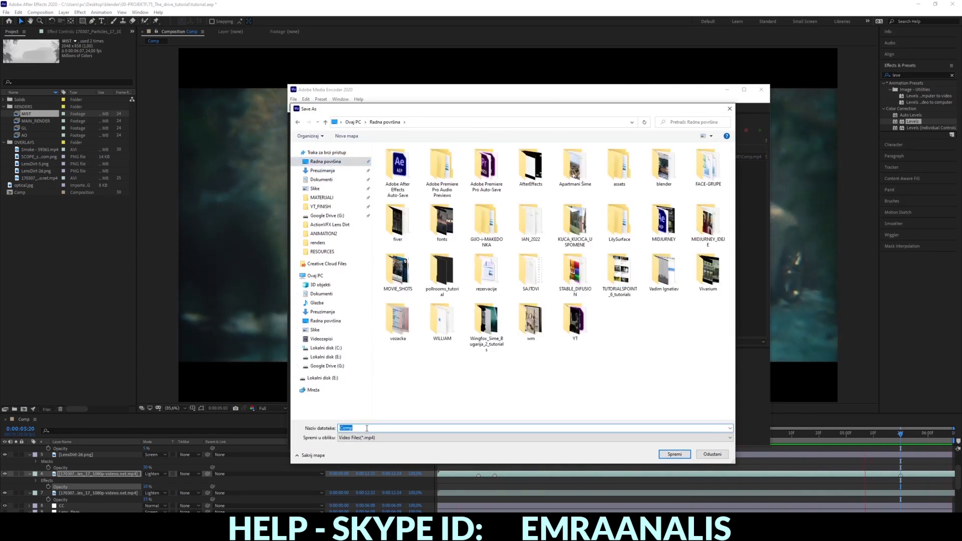
{"action": "type", "text": "final_video"}
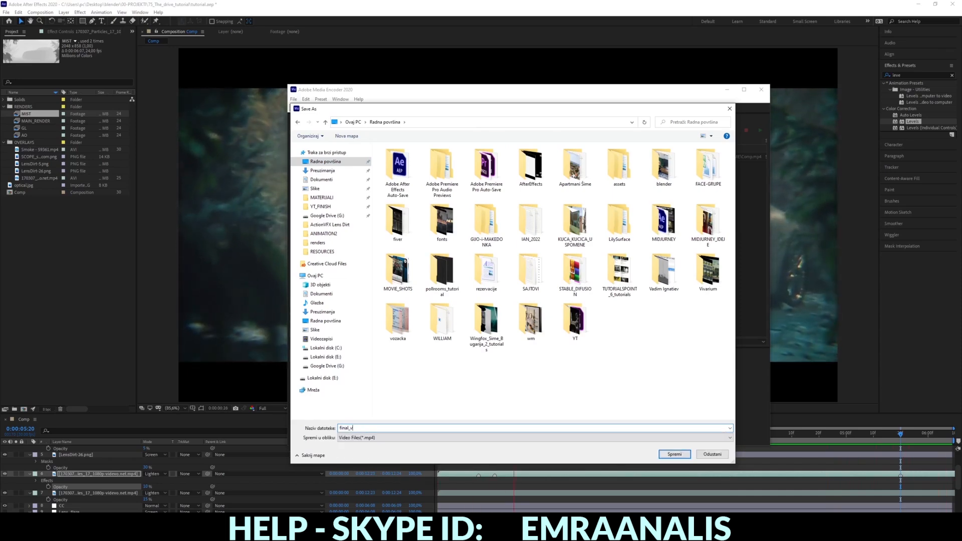
{"action": "left_click", "coordinate": [685, 457]}
{"action": "left_click", "coordinate": [760, 131]}
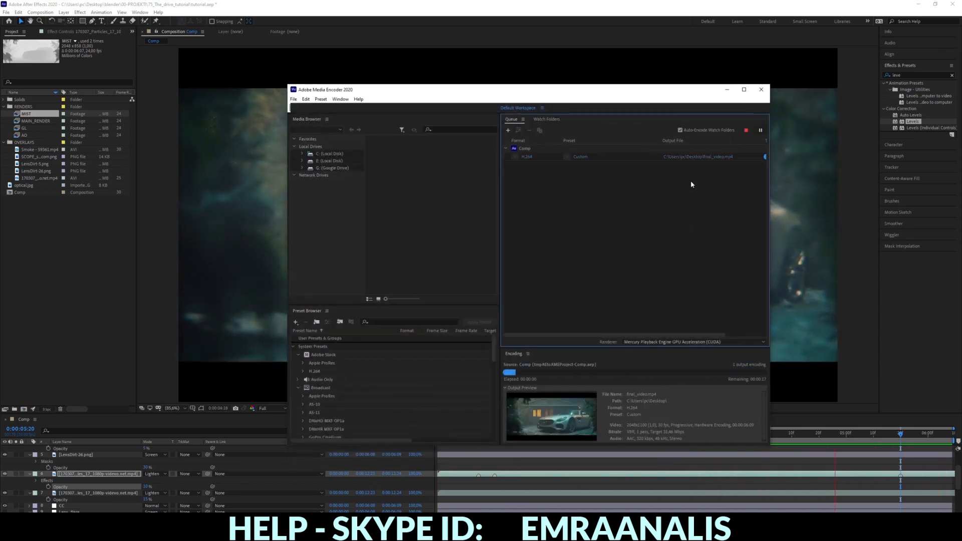